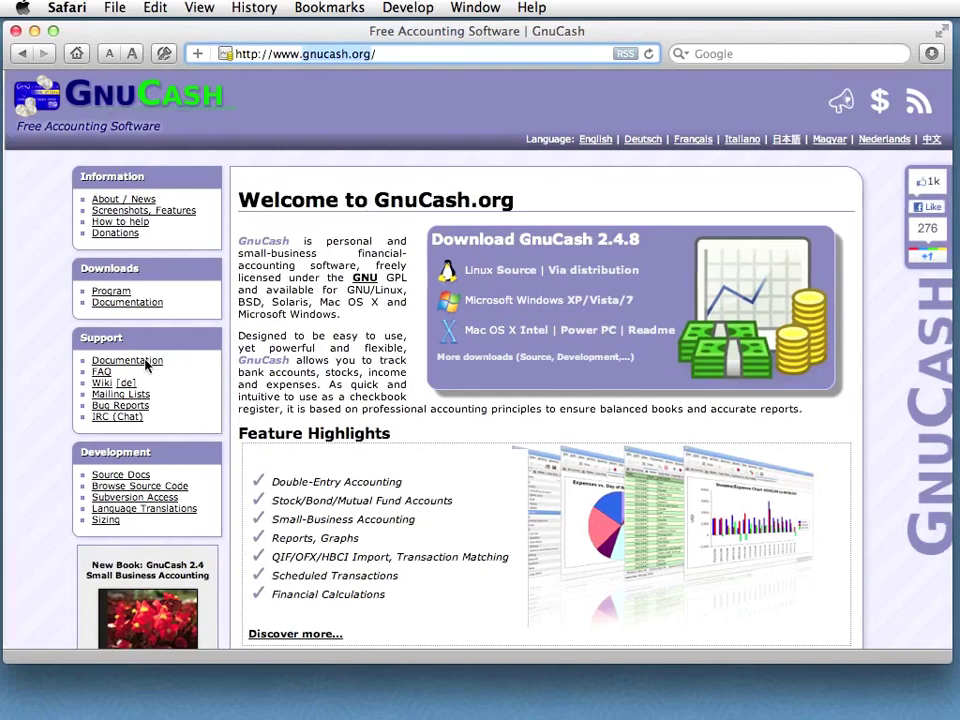
- Open the English web version of the Concepts Guide for the stable GnuCash v2.4 release from the support documentation
{"action": "left_click", "coordinate": [141, 367]}
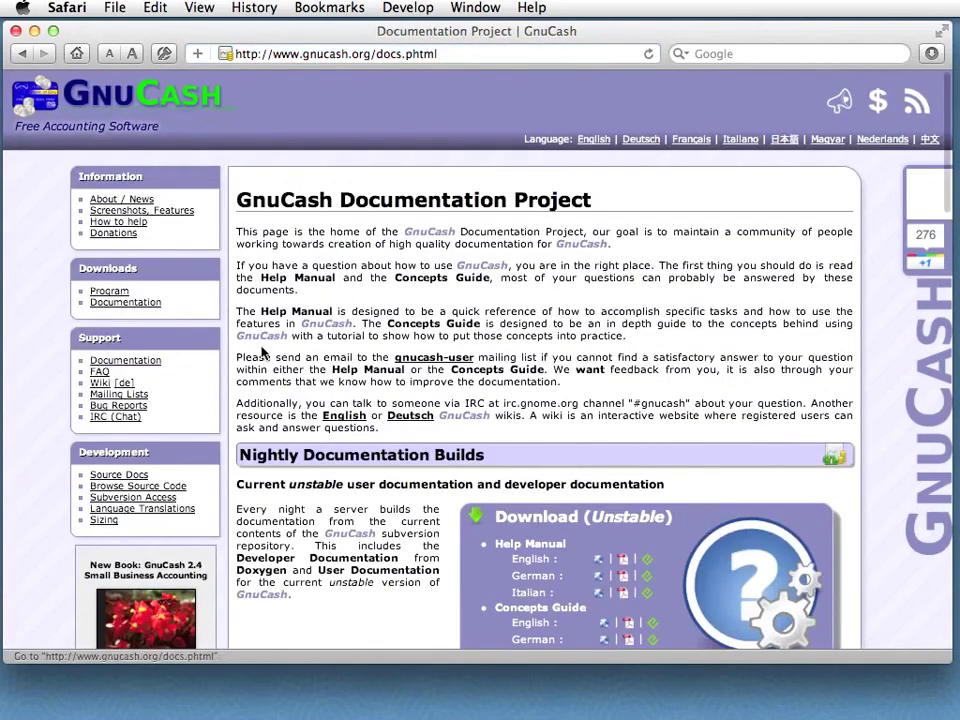
{"action": "scroll", "coordinate": [531, 351], "scroll_direction": "down", "scroll_amount": 5}
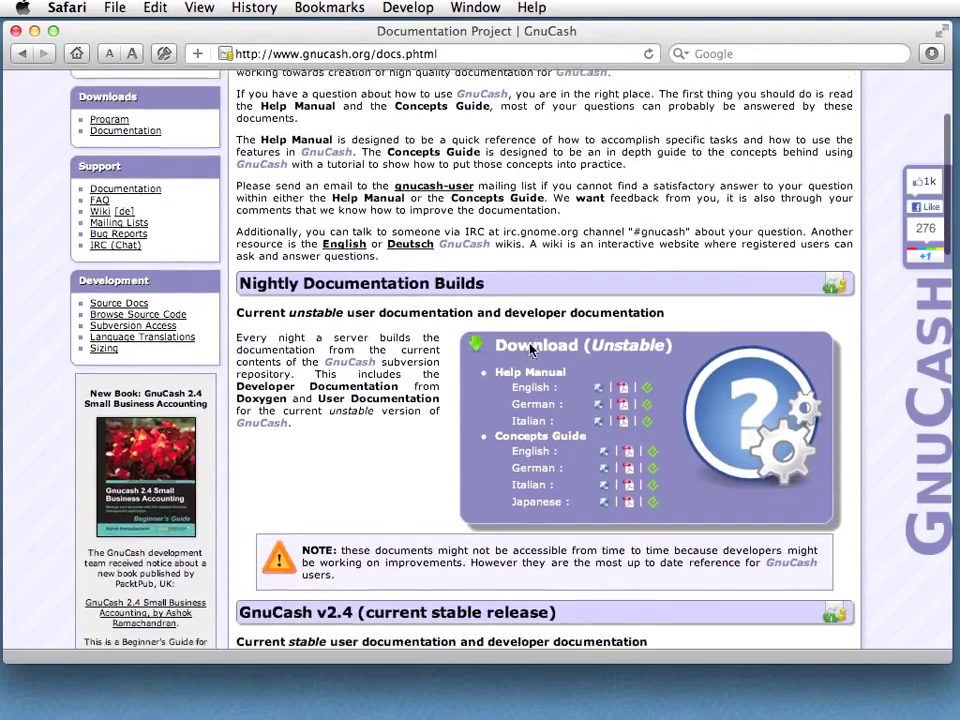
{"action": "scroll", "coordinate": [447, 157], "scroll_direction": "up", "scroll_amount": 1}
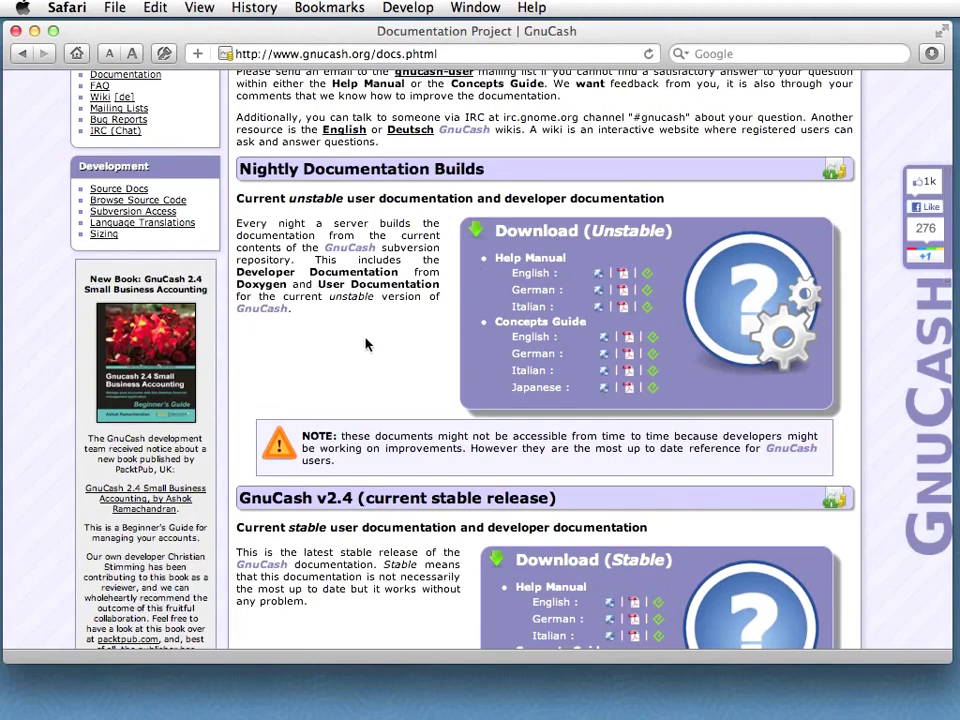
{"action": "scroll", "coordinate": [365, 344], "scroll_direction": "down", "scroll_amount": 4}
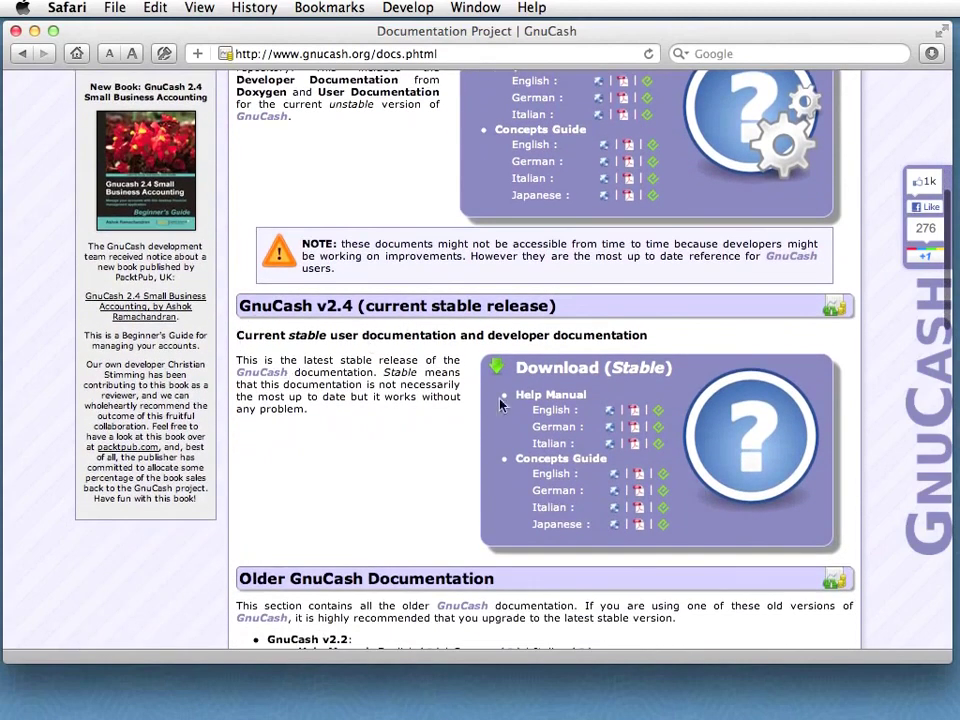
{"action": "left_click", "coordinate": [613, 474]}
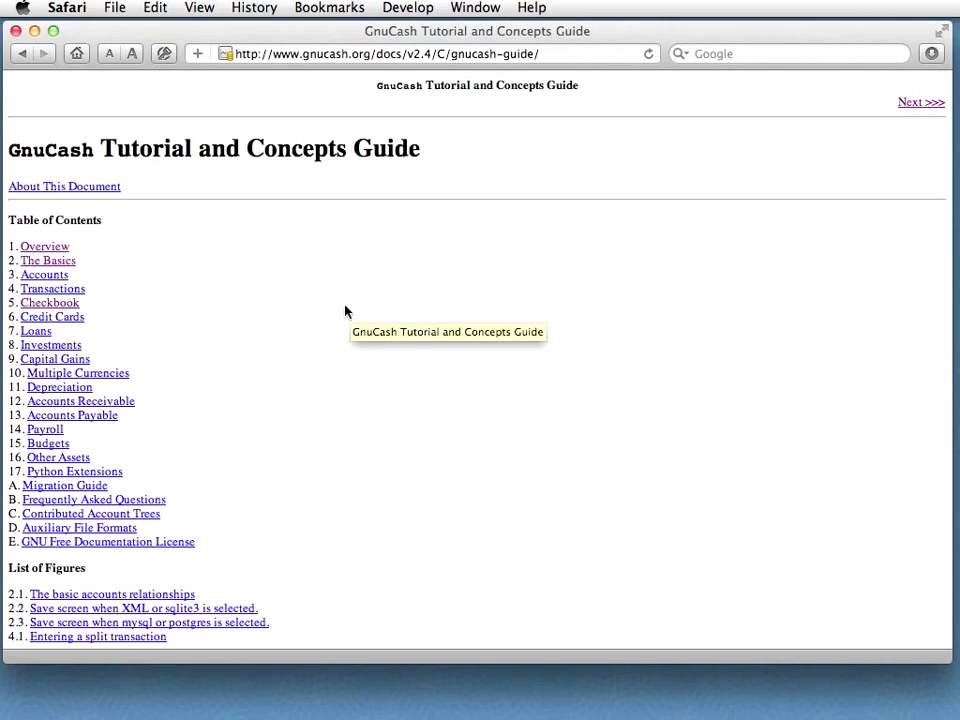
- Read section 2.1, Accounting Concepts, in the guide's chapter The Basics, and close the browser window
{"action": "left_click", "coordinate": [60, 262]}
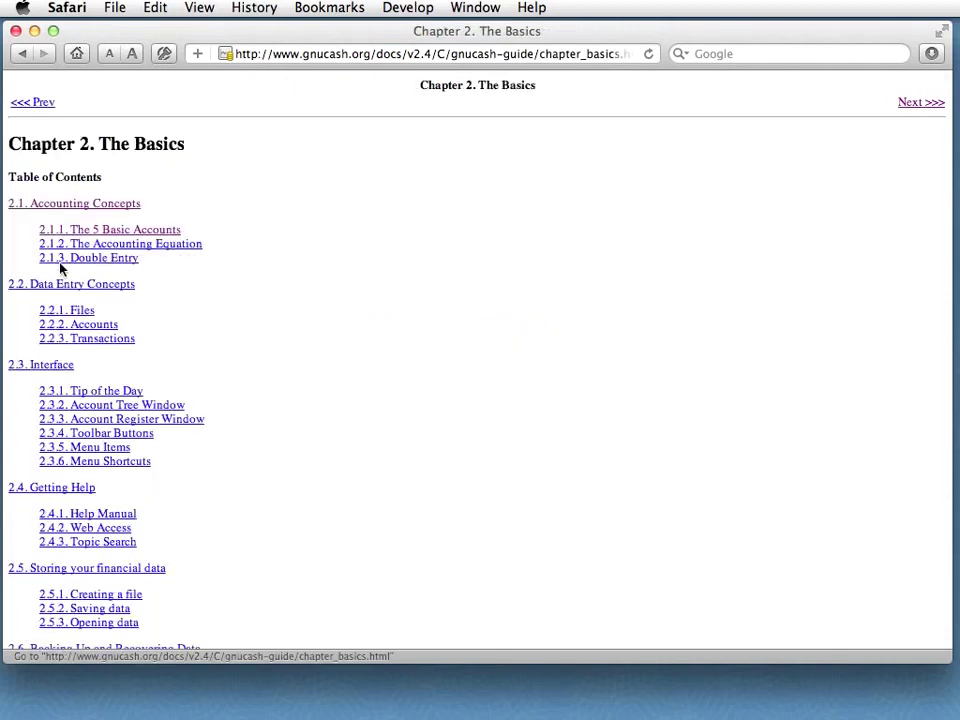
{"action": "left_click", "coordinate": [91, 204]}
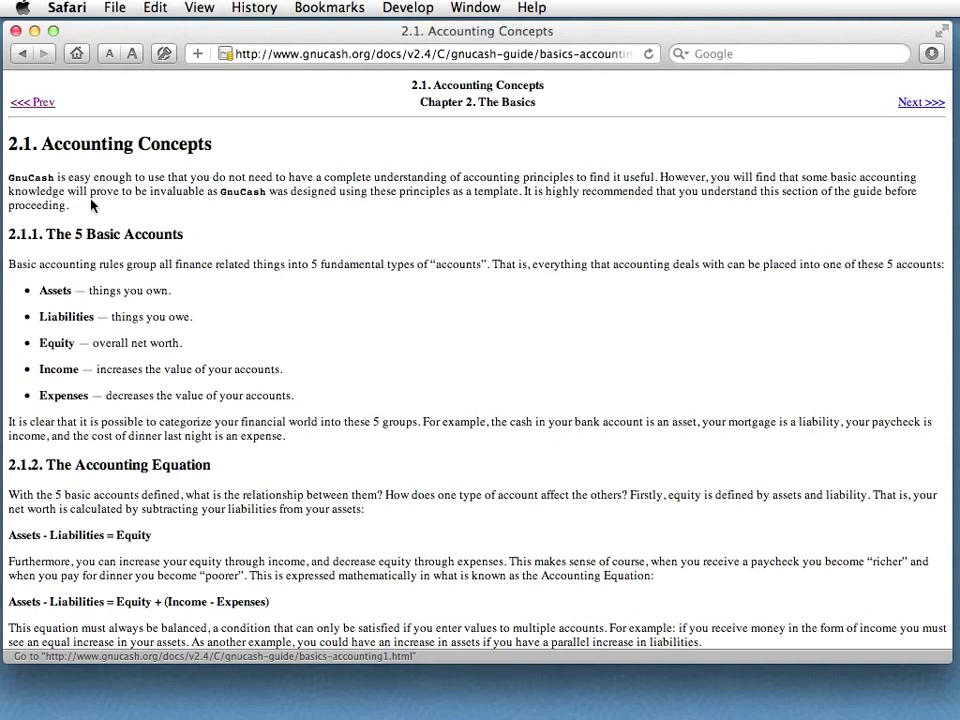
{"action": "left_click", "coordinate": [15, 31]}
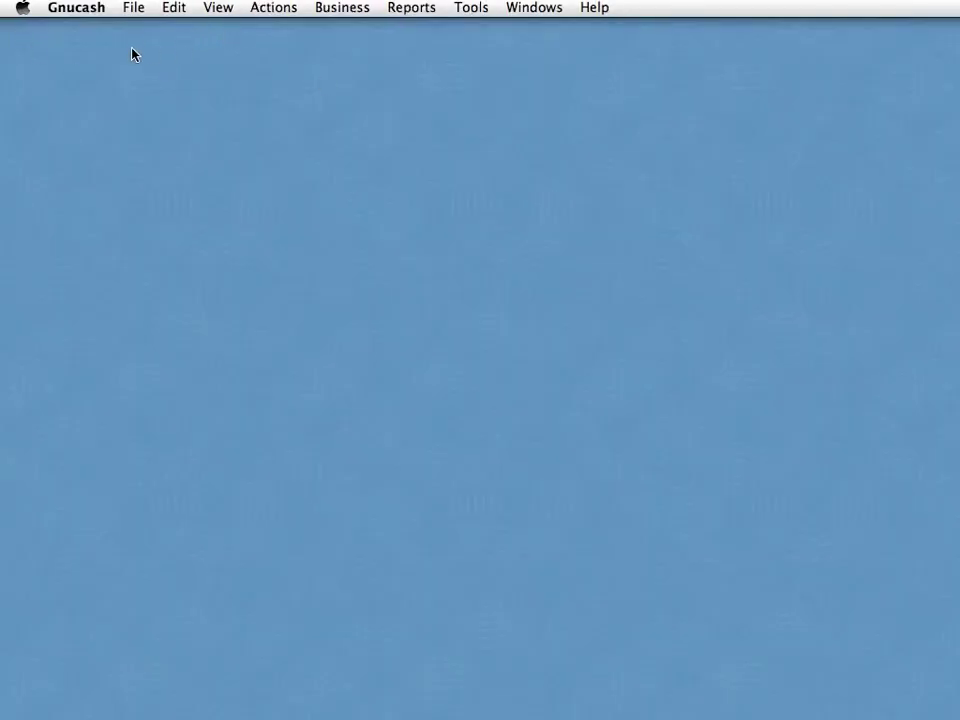
- Create a new GnuCash file and accept GBP (Pound Sterling) as the currency for new accounts
{"action": "left_click", "coordinate": [133, 9]}
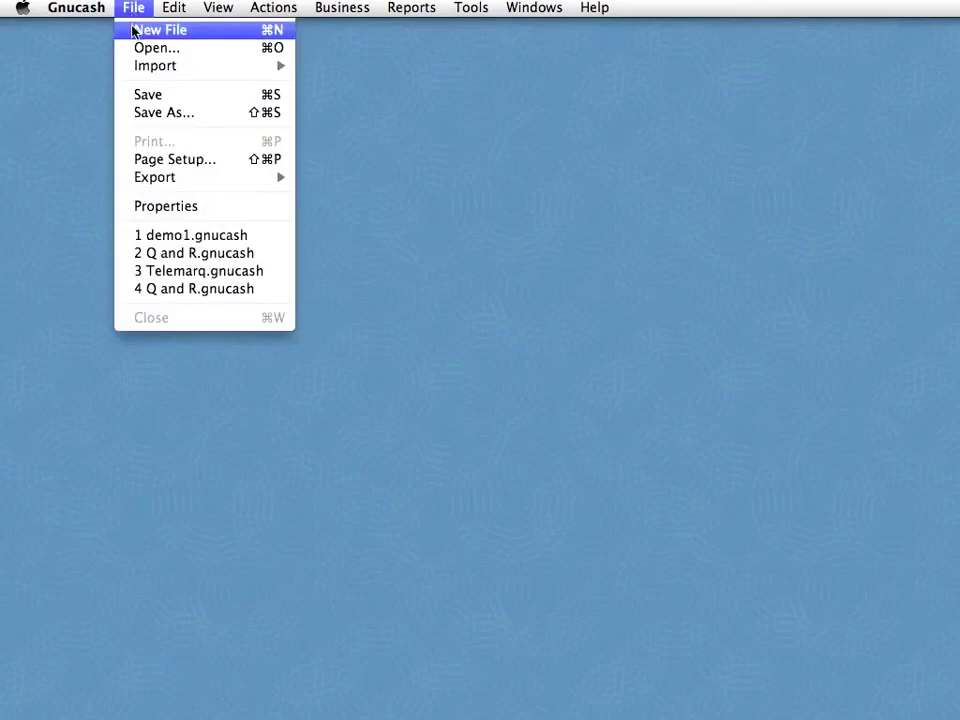
{"action": "left_click", "coordinate": [133, 31]}
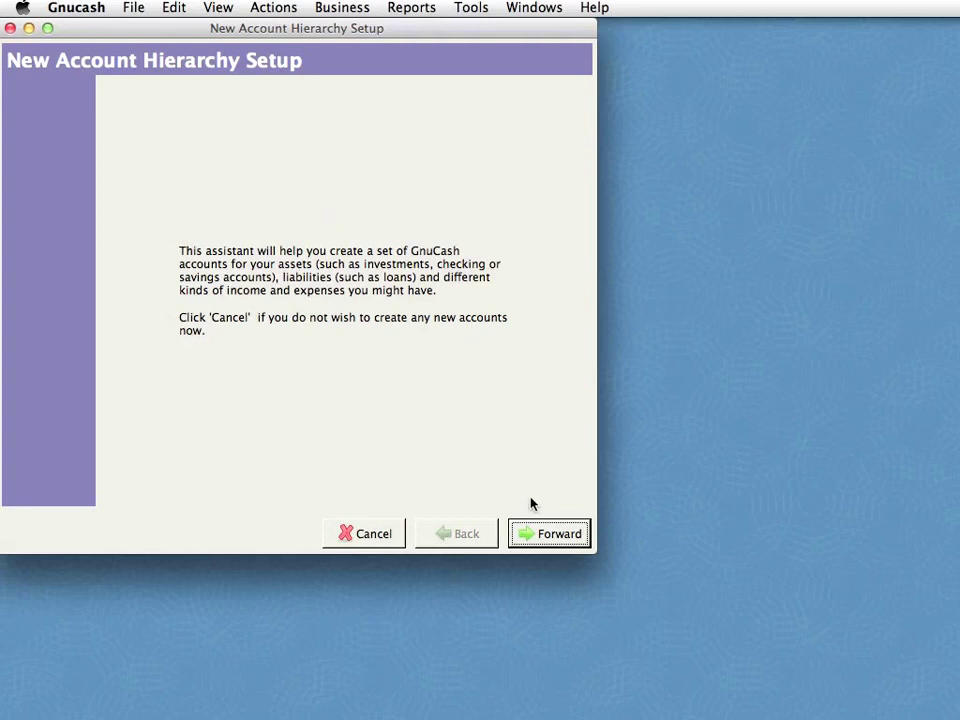
{"action": "left_click", "coordinate": [553, 535]}
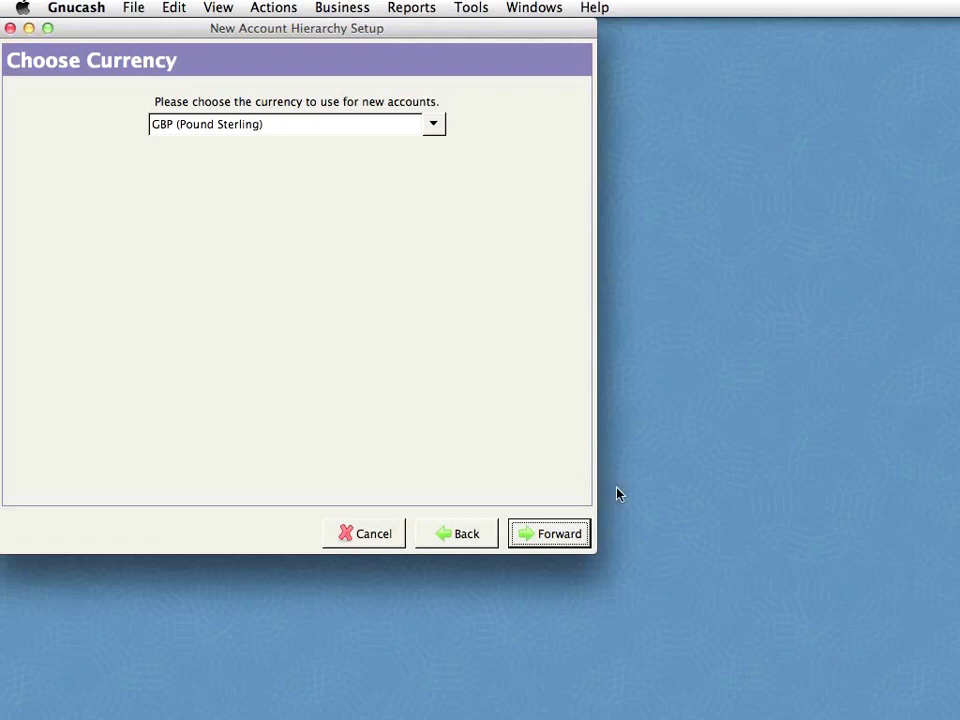
{"action": "left_click", "coordinate": [557, 535]}
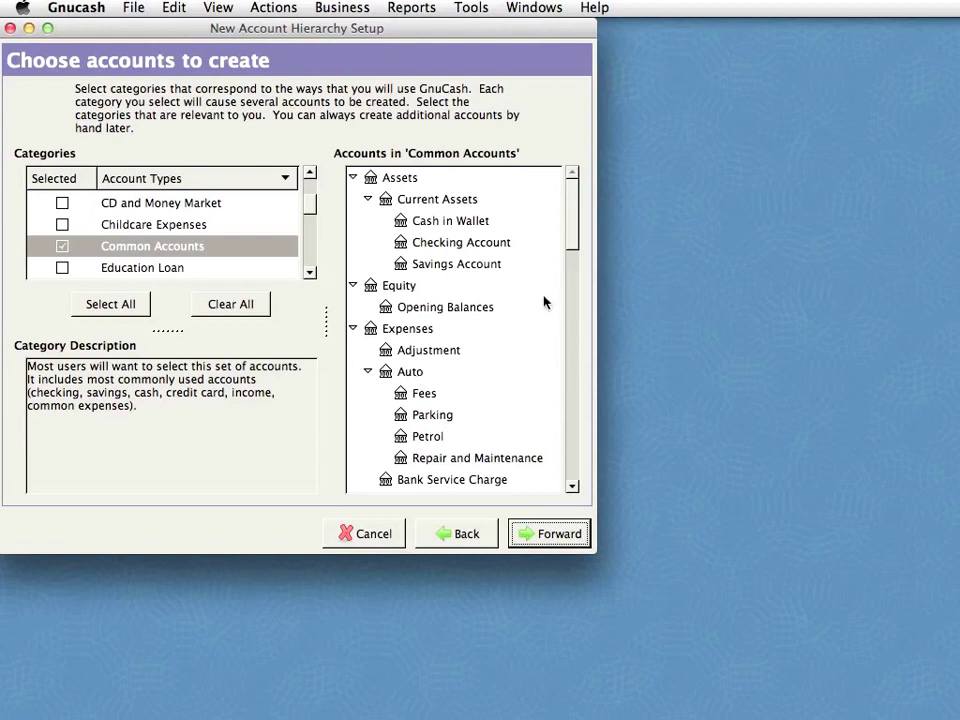
- Collapse the Common Accounts preview to its top-level groups: Assets, Equity, Expenses, Income and Liabilities
{"action": "mouse_move", "coordinate": [572, 240]}
{"action": "left_mouse_down"}
{"action": "mouse_move", "coordinate": [572, 256]}
{"action": "mouse_move", "coordinate": [574, 236]}
{"action": "left_mouse_up"}
{"action": "left_click", "coordinate": [354, 178]}
{"action": "left_click", "coordinate": [354, 200]}
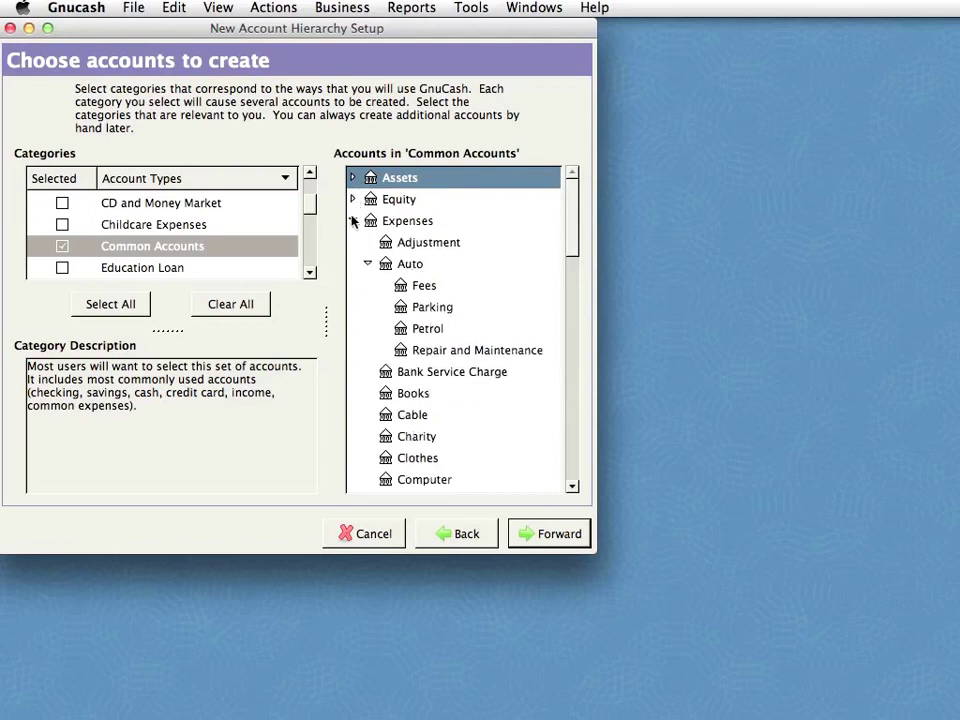
{"action": "left_click", "coordinate": [354, 221]}
{"action": "left_click", "coordinate": [354, 243]}
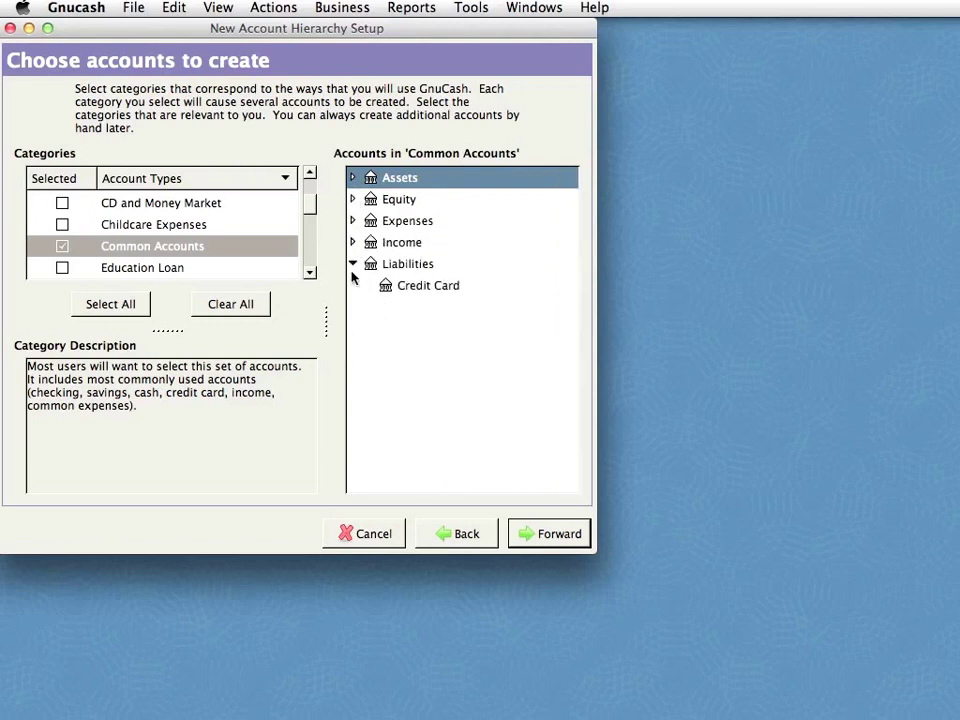
{"action": "left_click", "coordinate": [353, 264]}
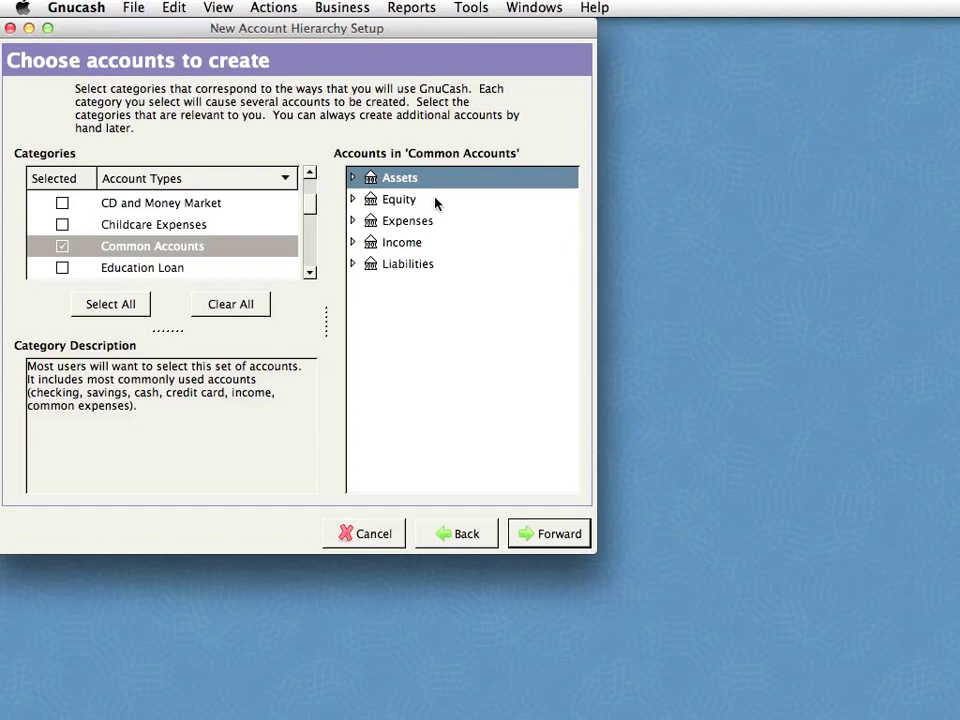
- Examine the accounts inside the Equity, Expenses, Income and Liabilities groups of Common Accounts
{"action": "left_click", "coordinate": [353, 200]}
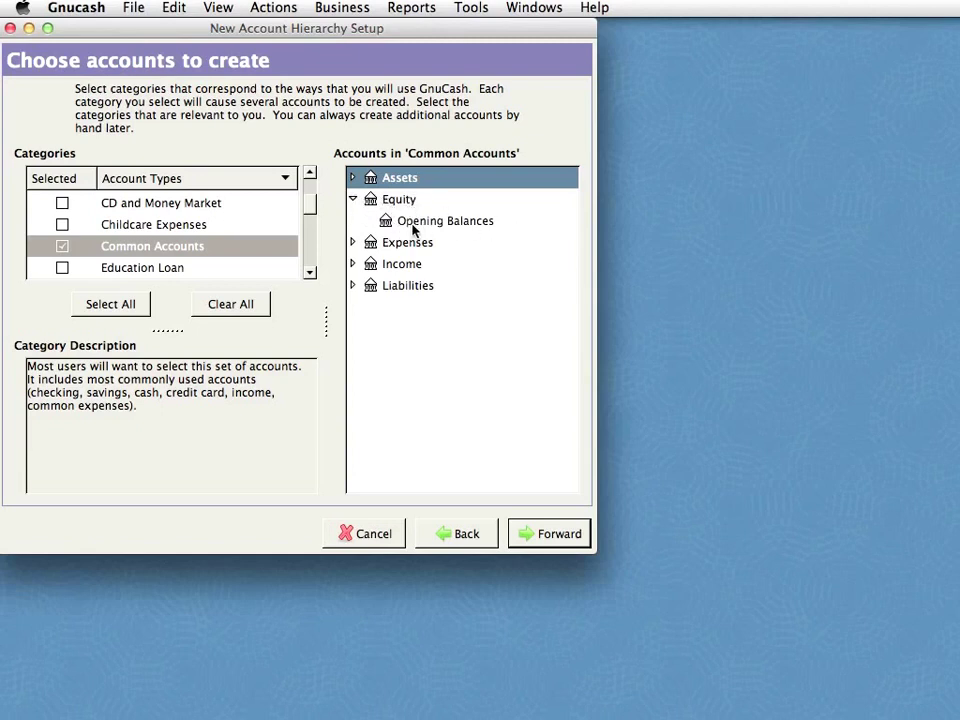
{"action": "left_click", "coordinate": [354, 202]}
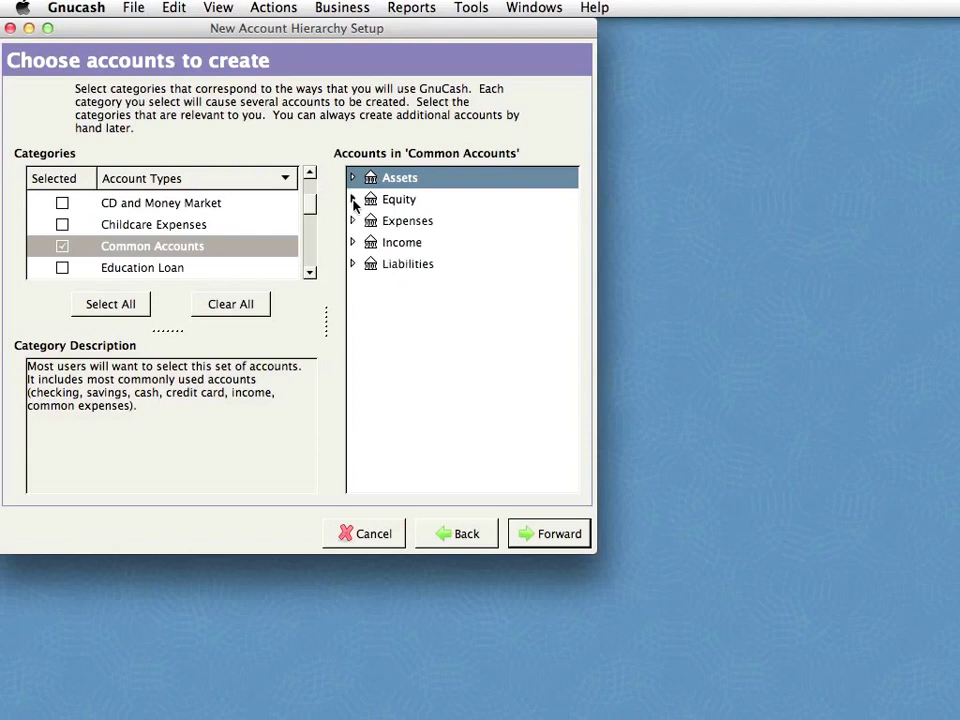
{"action": "left_click", "coordinate": [403, 224]}
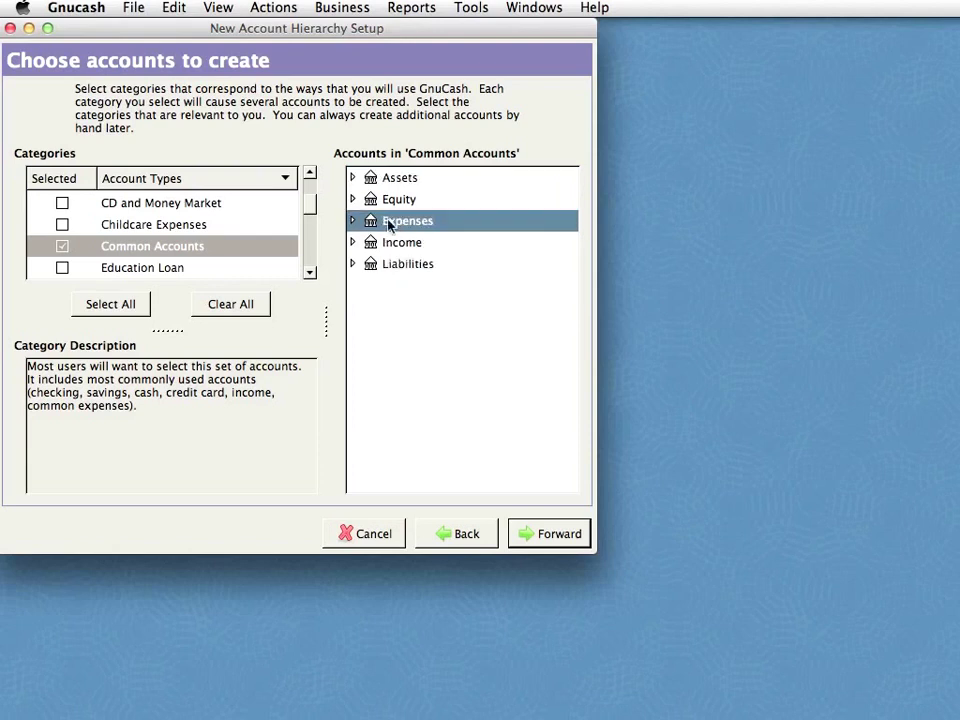
{"action": "left_click", "coordinate": [353, 221]}
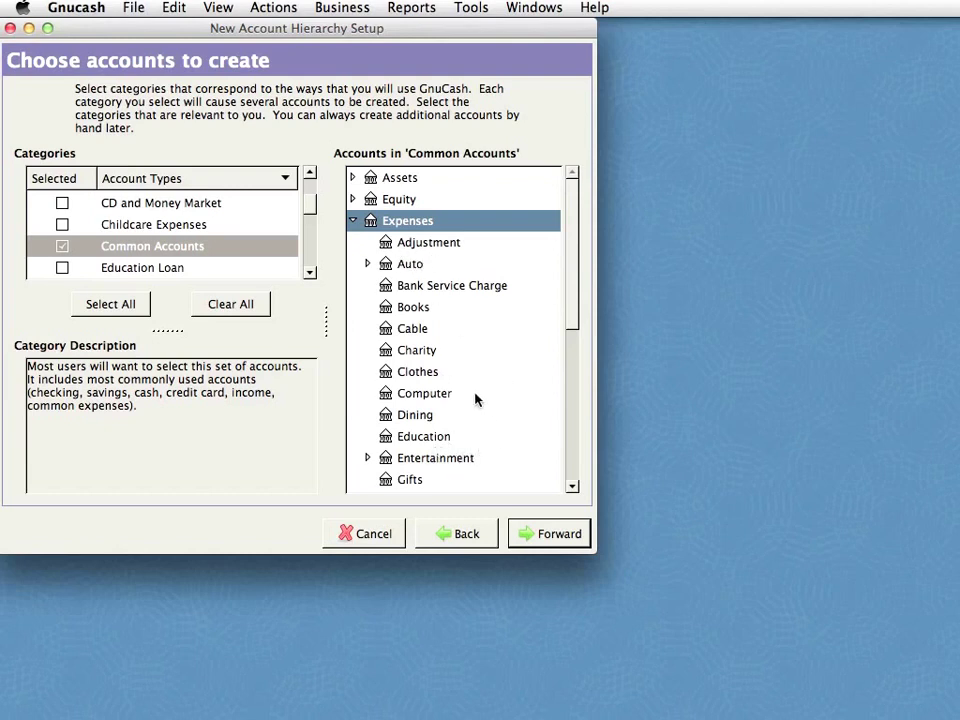
{"action": "scroll", "coordinate": [517, 412], "scroll_direction": "down", "scroll_amount": 10}
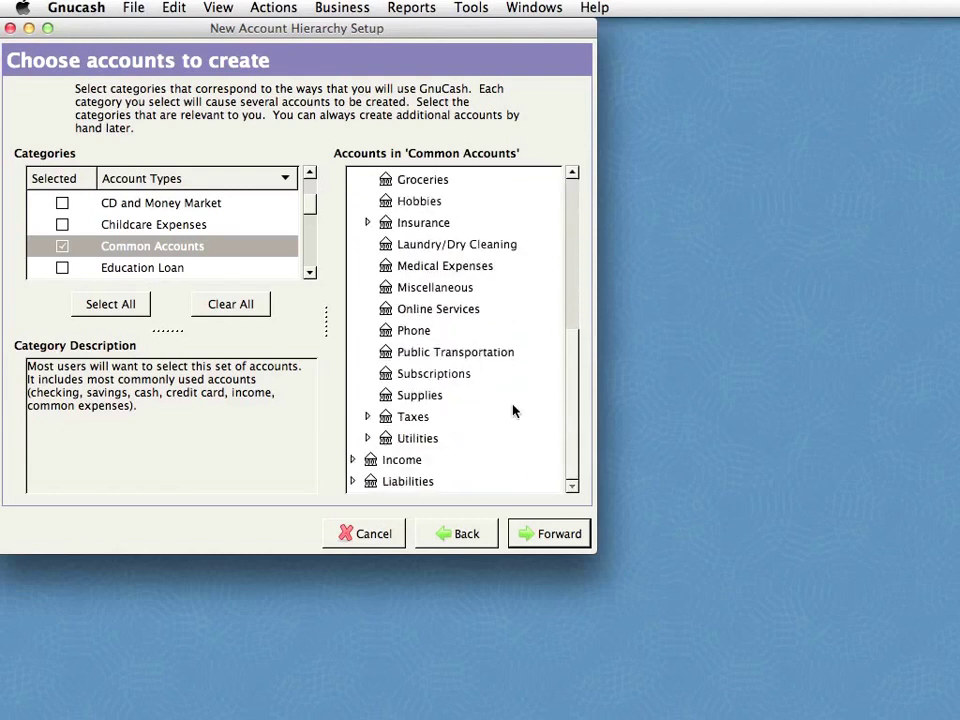
{"action": "scroll", "coordinate": [490, 290], "scroll_direction": "up", "scroll_amount": 10}
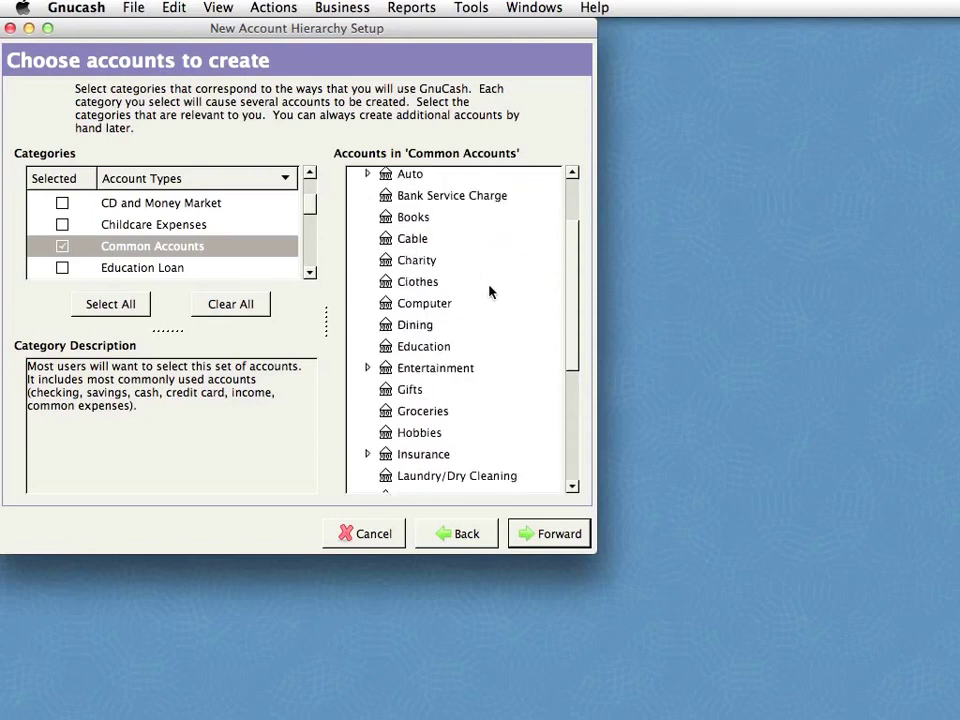
{"action": "left_click", "coordinate": [356, 221]}
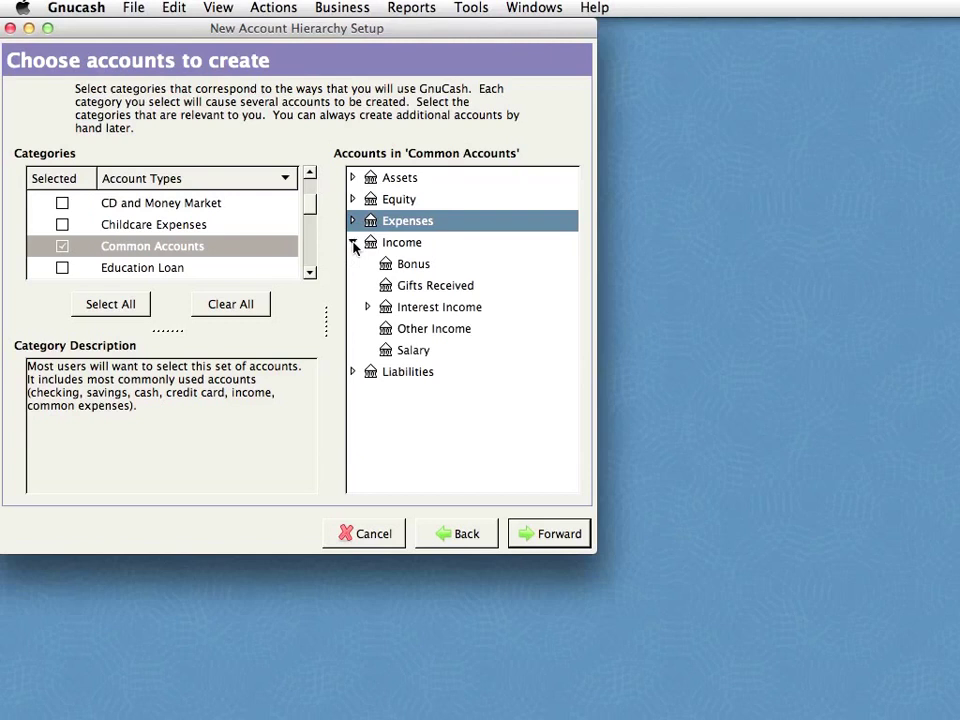
{"action": "left_click", "coordinate": [418, 351]}
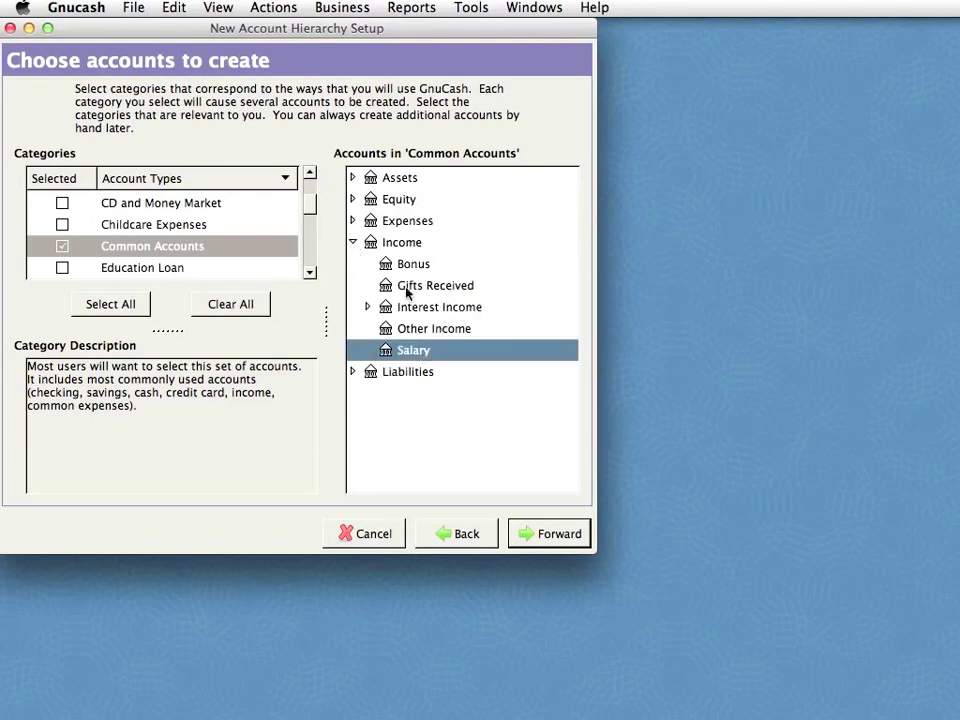
{"action": "left_click", "coordinate": [352, 243]}
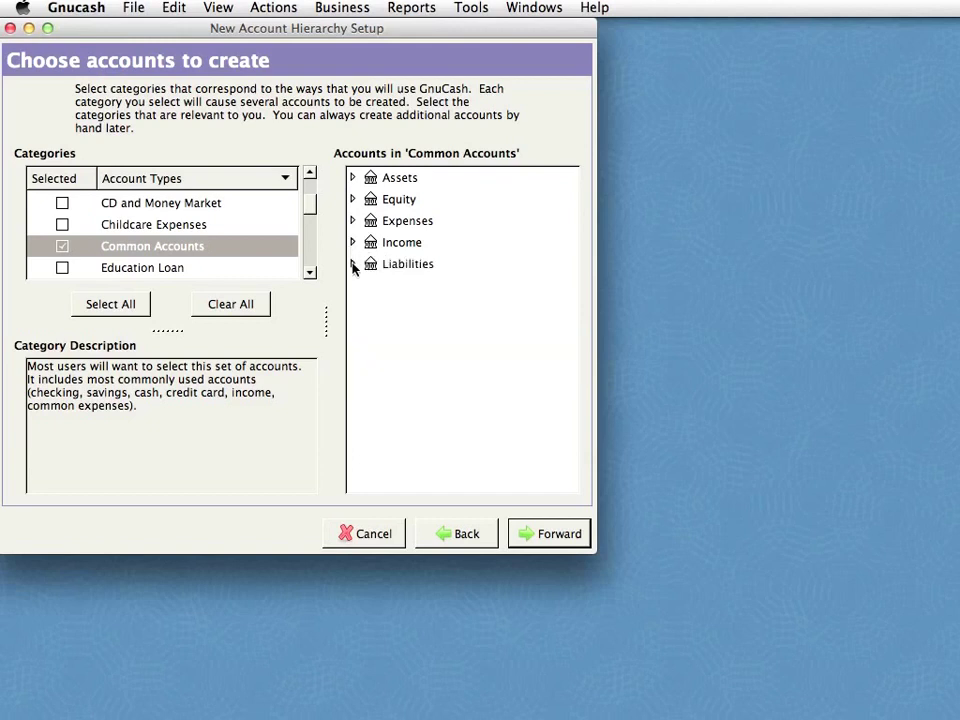
{"action": "left_click", "coordinate": [352, 265]}
{"action": "left_click", "coordinate": [358, 265]}
- Deselect the Common Accounts category and select A Simple Checkbook instead
{"action": "mouse_move", "coordinate": [311, 205]}
{"action": "left_mouse_down"}
{"action": "mouse_move", "coordinate": [312, 183]}
{"action": "mouse_move", "coordinate": [311, 214]}
{"action": "mouse_move", "coordinate": [311, 184]}
{"action": "left_mouse_up"}
{"action": "left_click", "coordinate": [61, 242]}
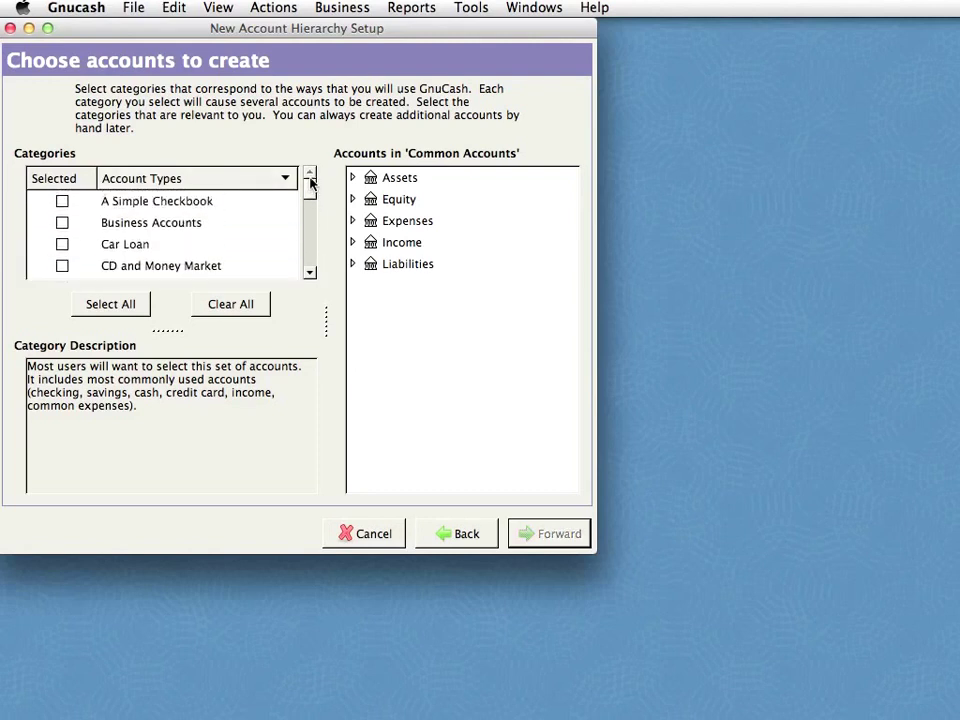
{"action": "left_click", "coordinate": [62, 202]}
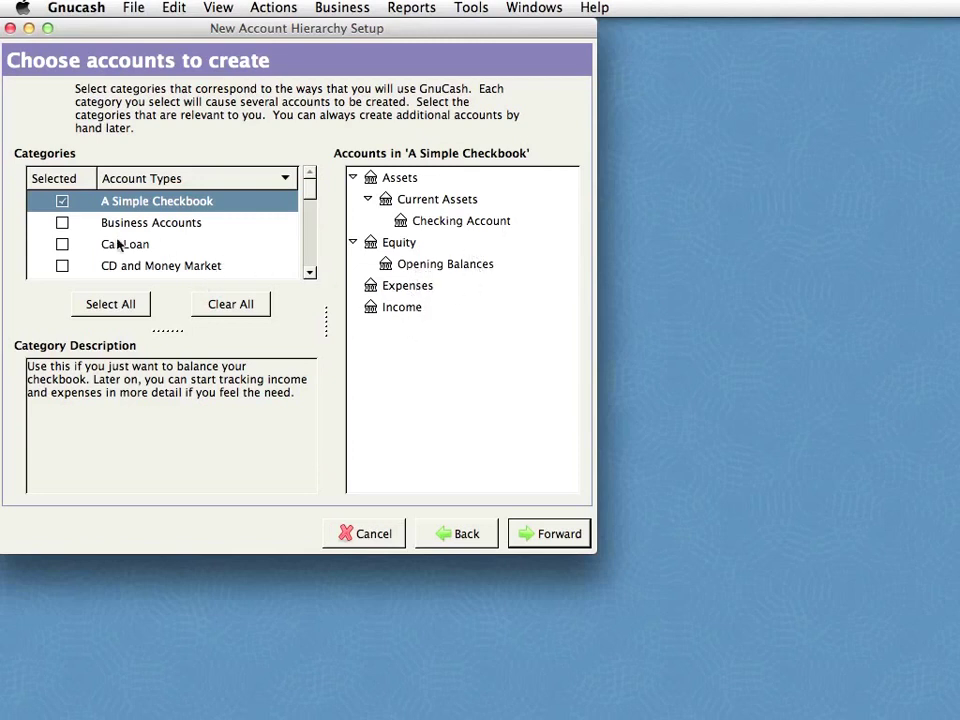
- Examine the accounts offered by the Business Accounts category, leaving that category deselected
{"action": "left_click", "coordinate": [61, 224]}
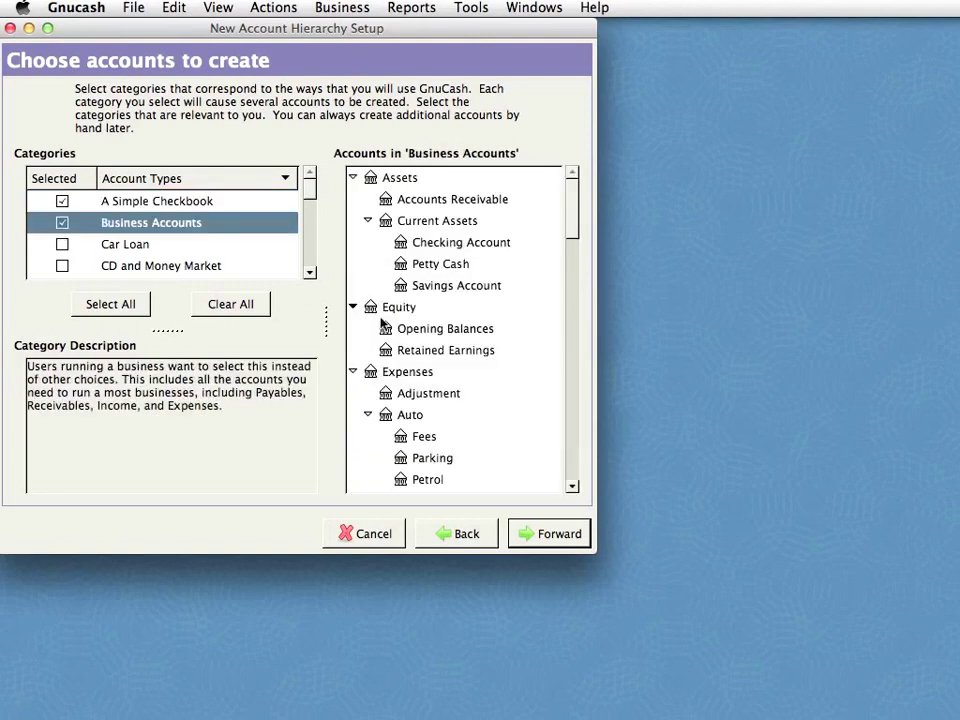
{"action": "scroll", "coordinate": [432, 316], "scroll_direction": "down", "scroll_amount": 15}
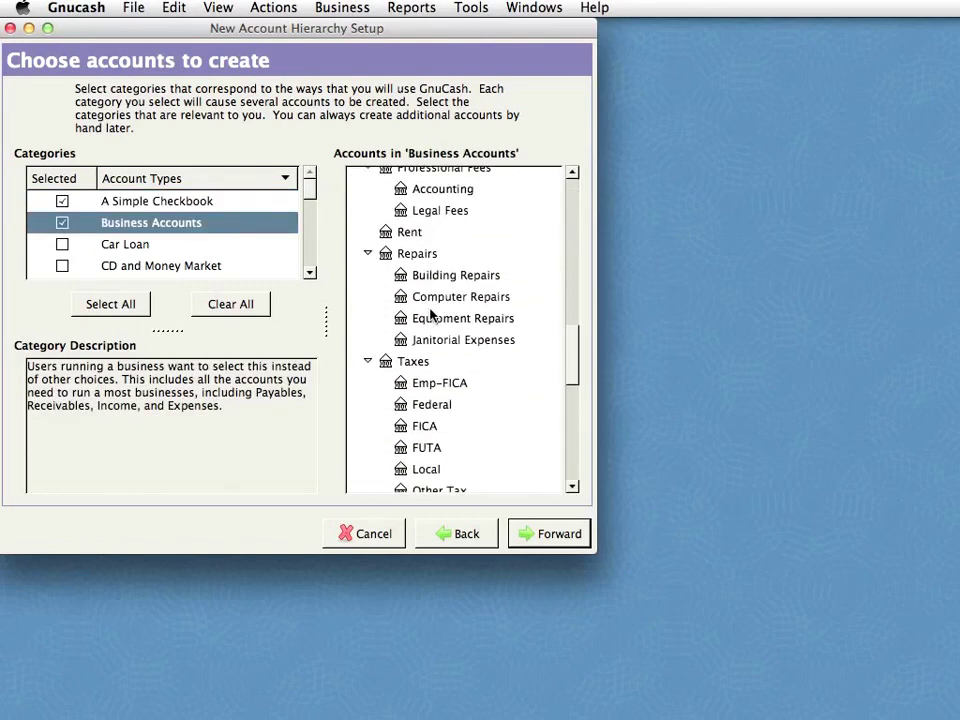
{"action": "scroll", "coordinate": [432, 316], "scroll_direction": "up", "scroll_amount": 5}
{"action": "left_click", "coordinate": [63, 224]}
- Proceed with the A Simple Checkbook accounts and set the Checking Account's opening balance to 100
{"action": "left_click", "coordinate": [171, 206]}
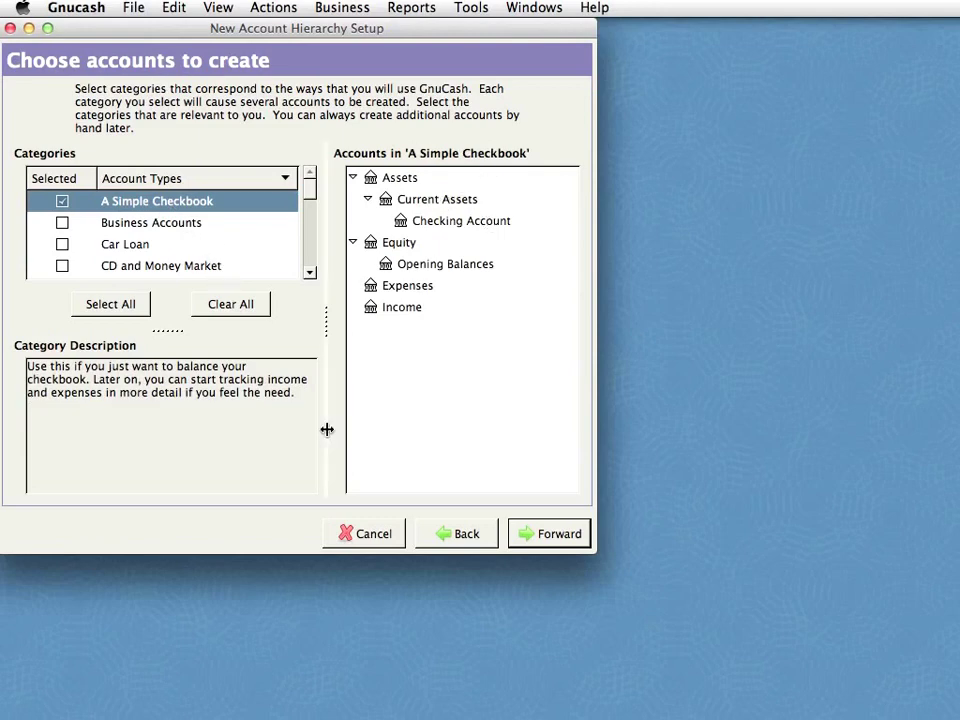
{"action": "left_click", "coordinate": [559, 537]}
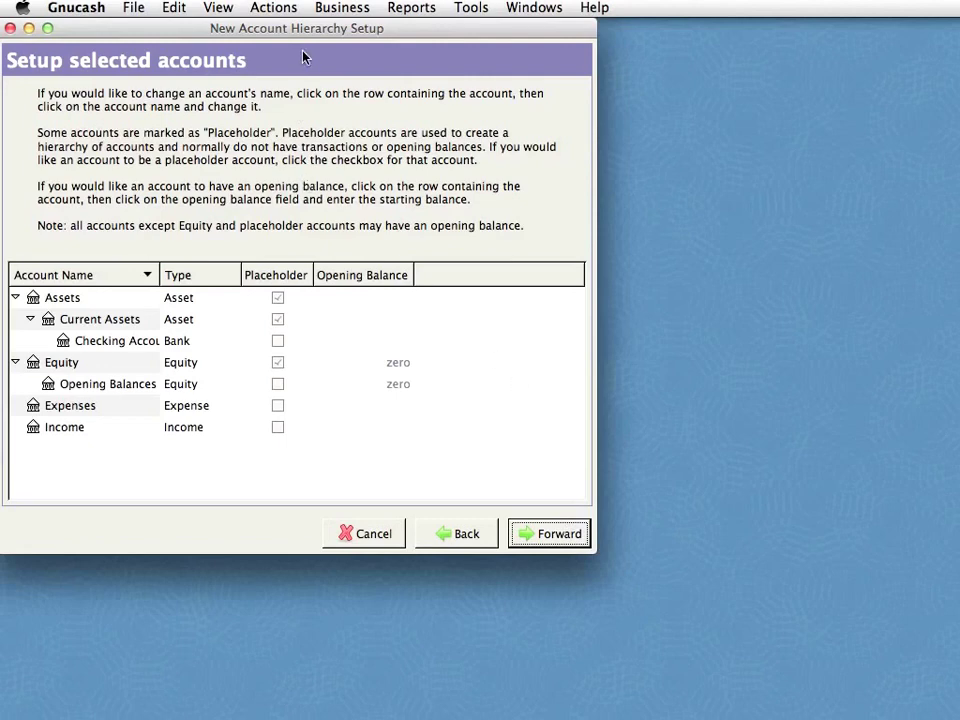
{"action": "left_click_drag", "start_coordinate": [298, 34], "coordinate": [302, 38]}
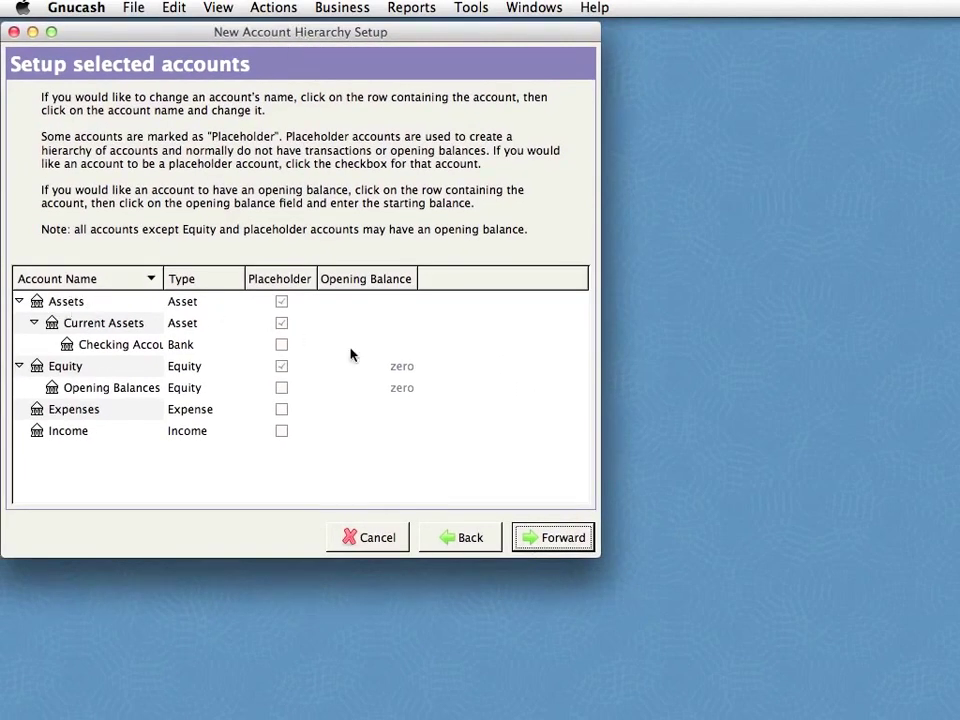
{"action": "left_click", "coordinate": [375, 349]}
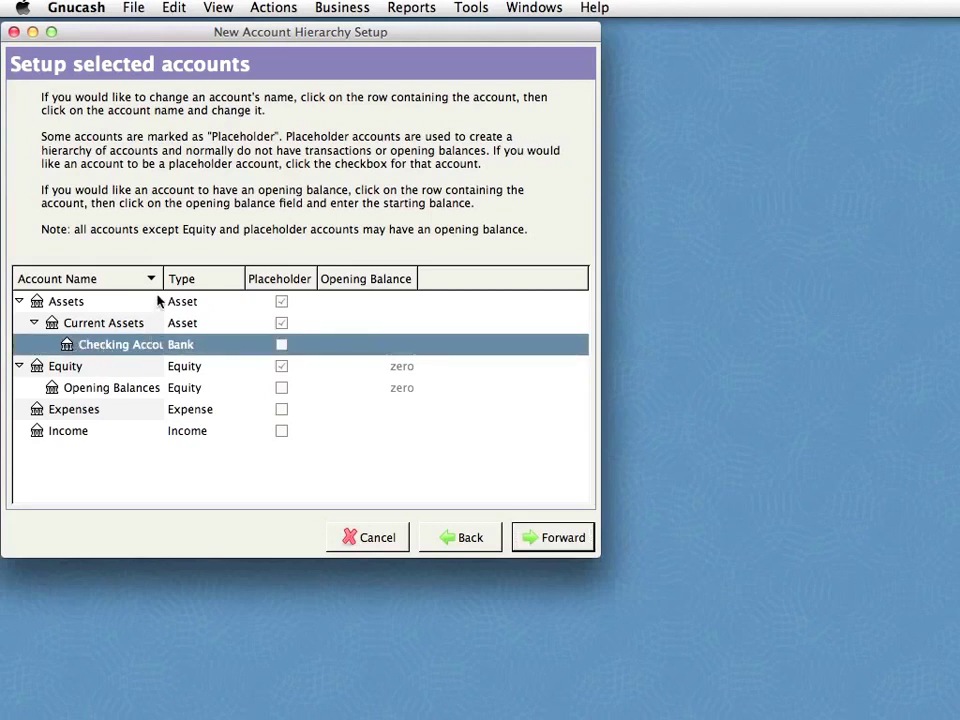
{"action": "left_click", "coordinate": [379, 344]}
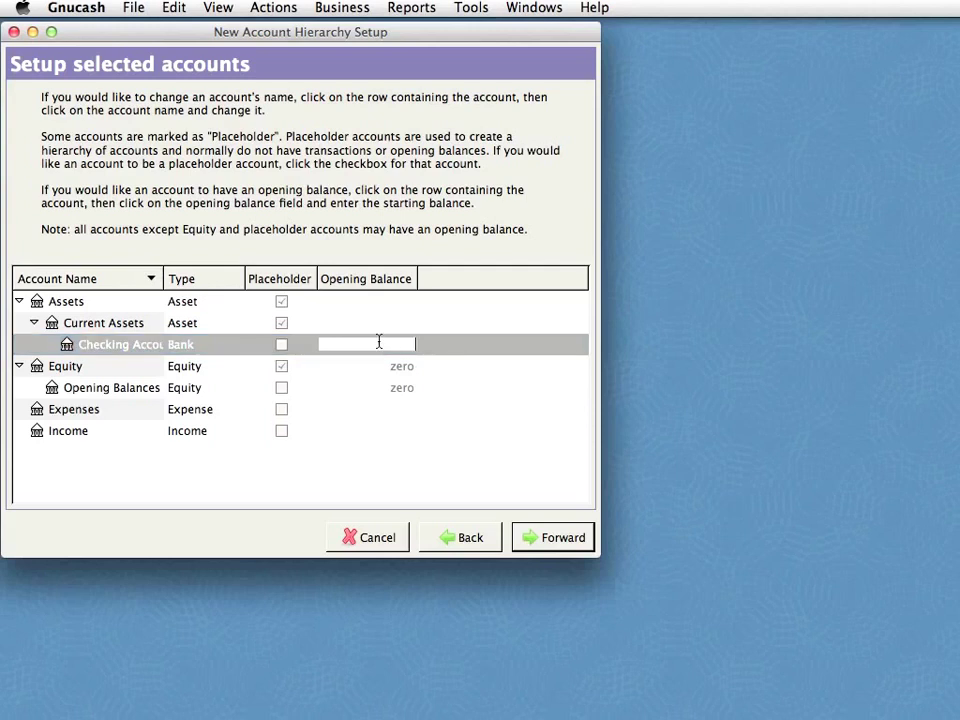
{"action": "type", "text": "100"}
{"action": "key", "text": "Return"}
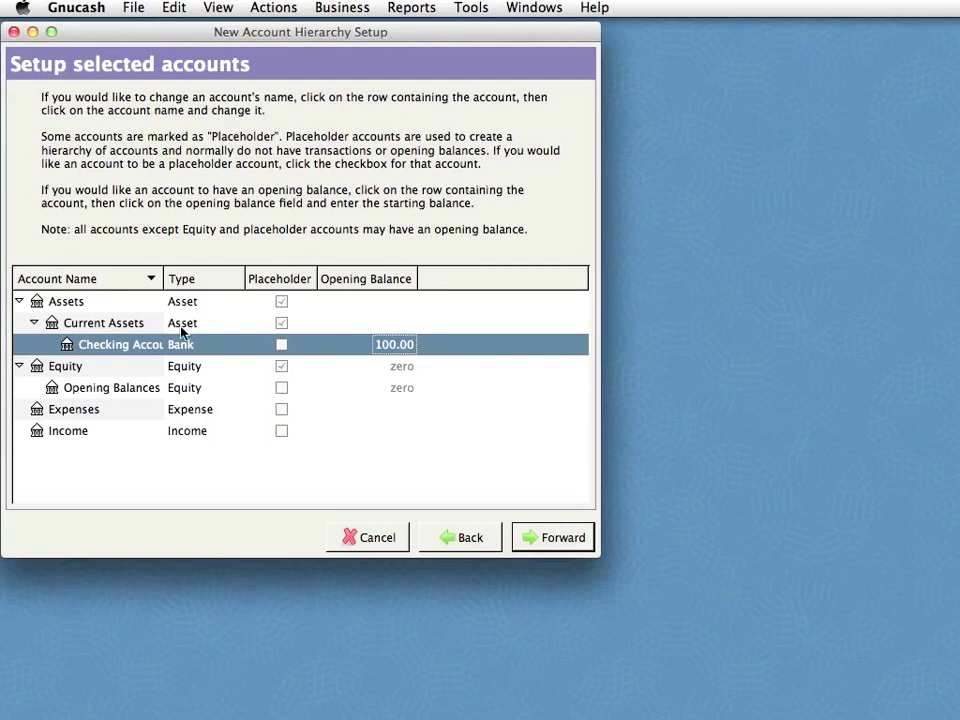
{"action": "left_click", "coordinate": [548, 541]}
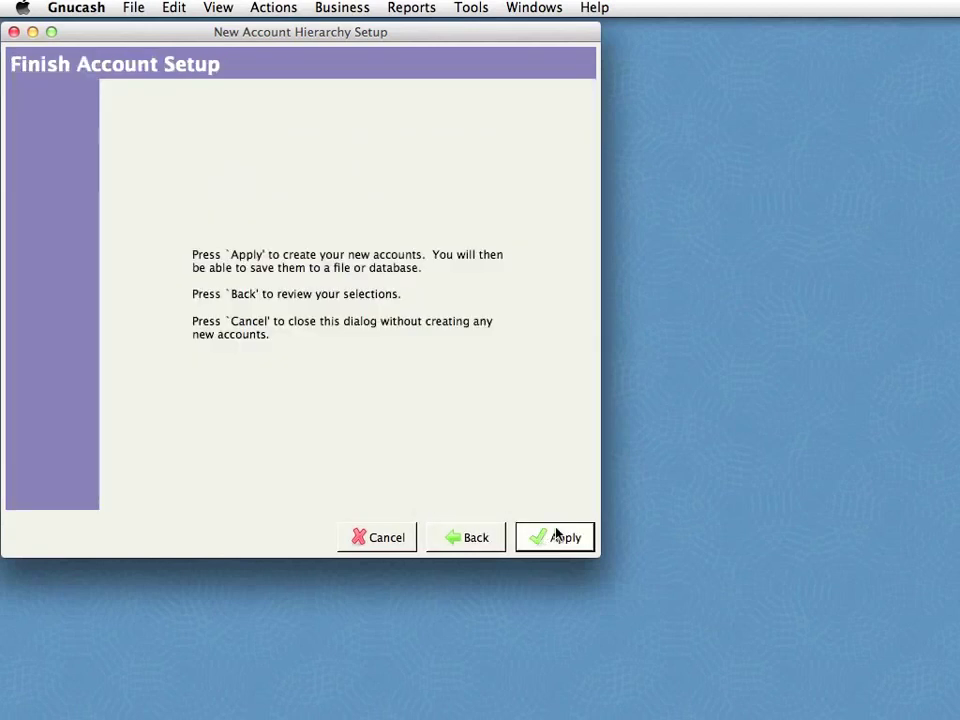
- Apply the new account hierarchy and save the file in xml format as demo1 on the Desktop
{"action": "left_click", "coordinate": [557, 537]}
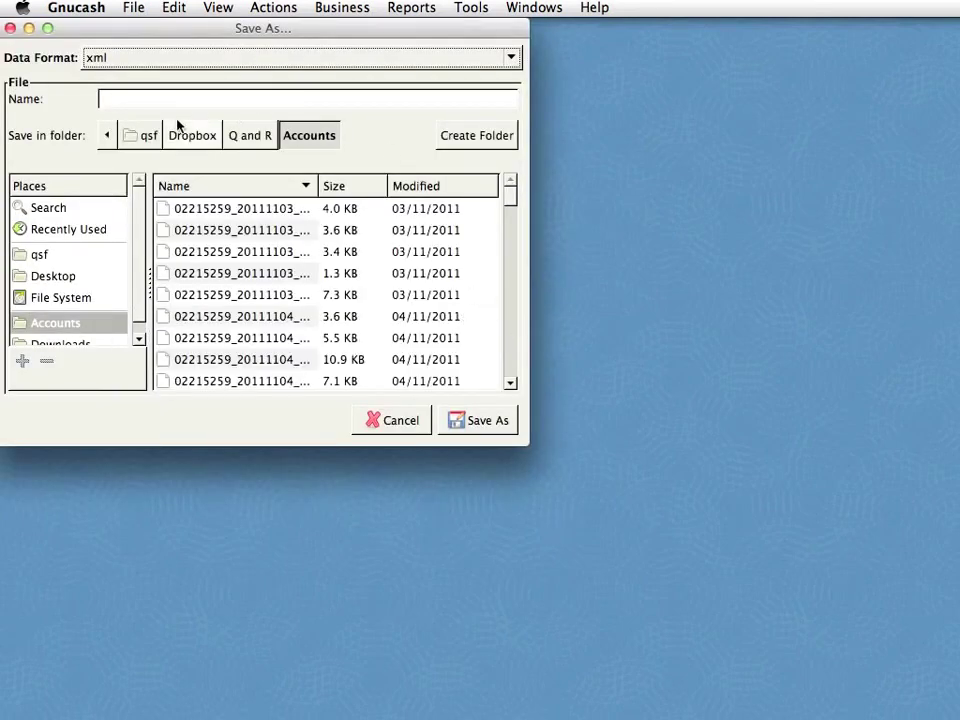
{"action": "left_click", "coordinate": [147, 135]}
{"action": "left_click", "coordinate": [52, 277]}
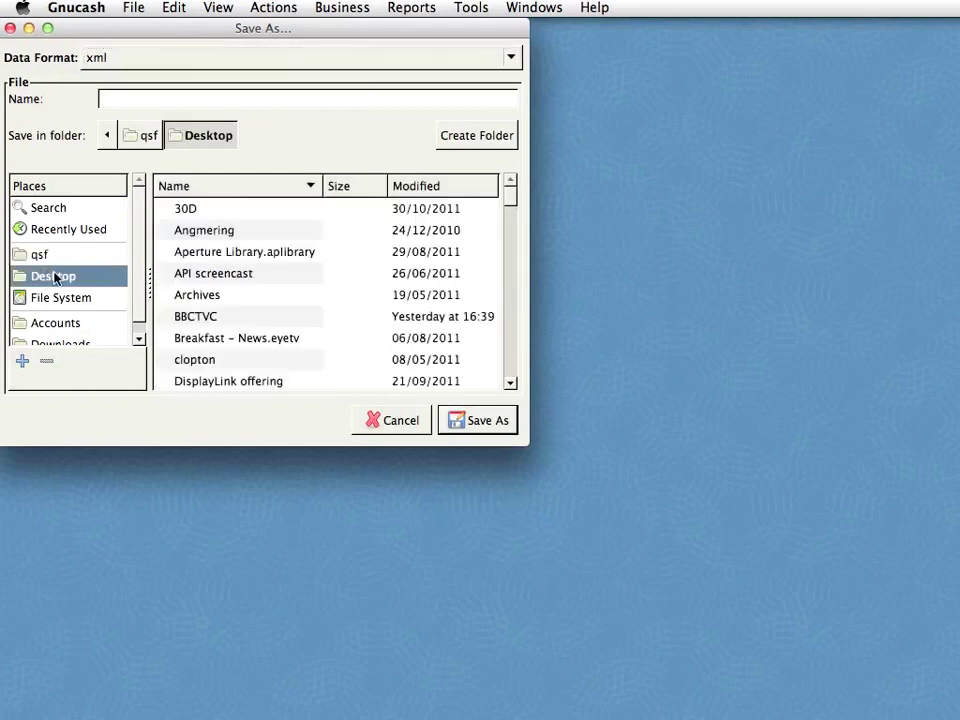
{"action": "left_click", "coordinate": [193, 101]}
{"action": "type", "text": "demo1"}
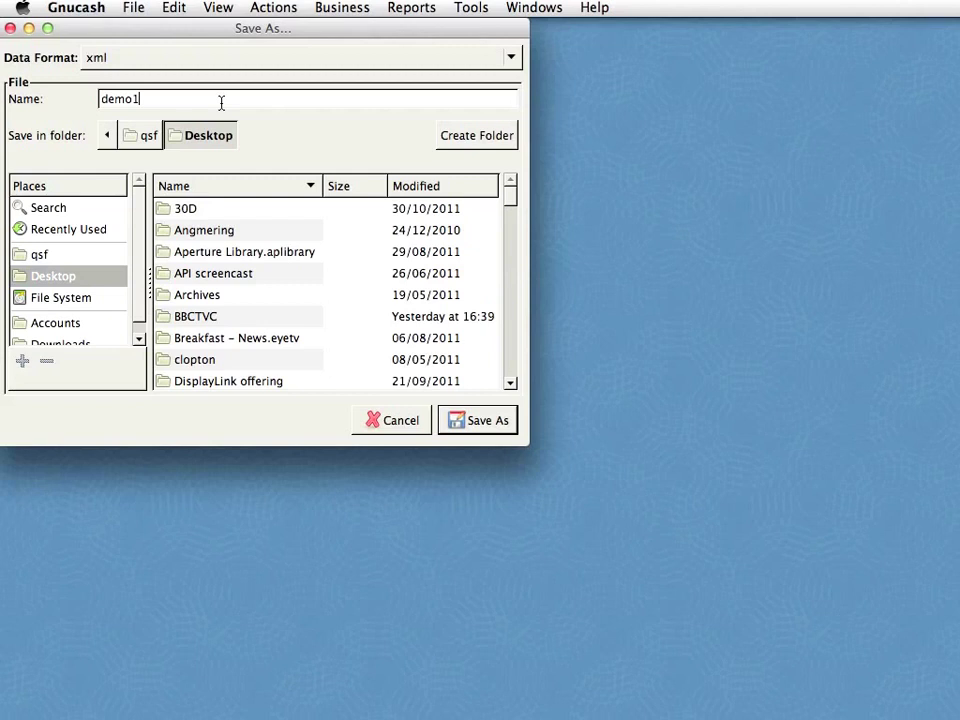
{"action": "left_click", "coordinate": [489, 420]}
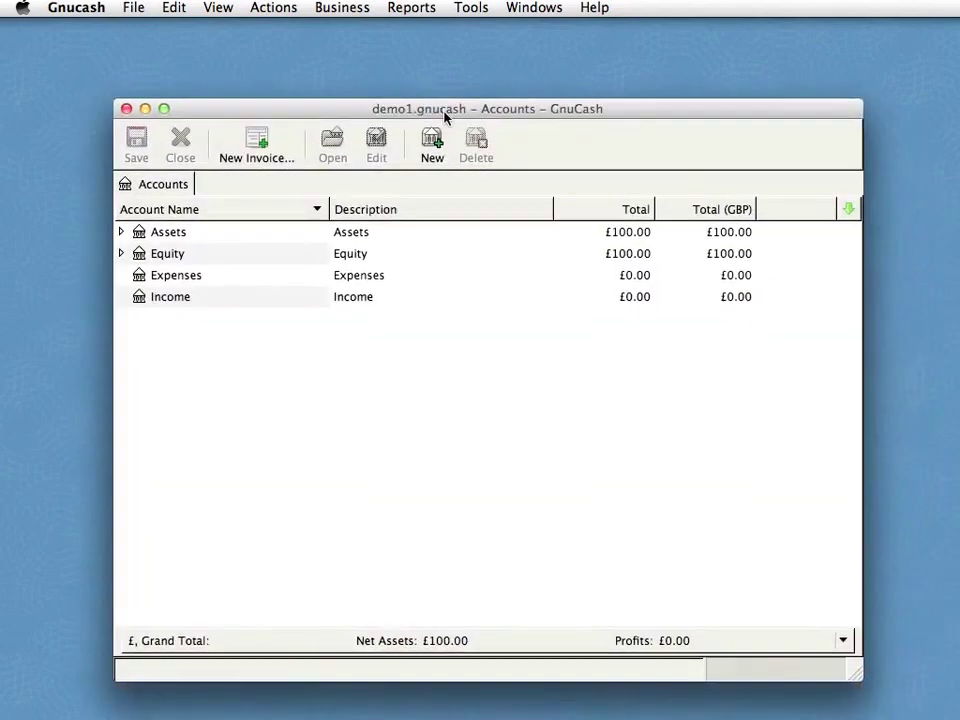
- Move the accounts window towards the screen's upper-left corner and enlarge it
{"action": "left_click_drag", "start_coordinate": [446, 58], "coordinate": [358, 60]}
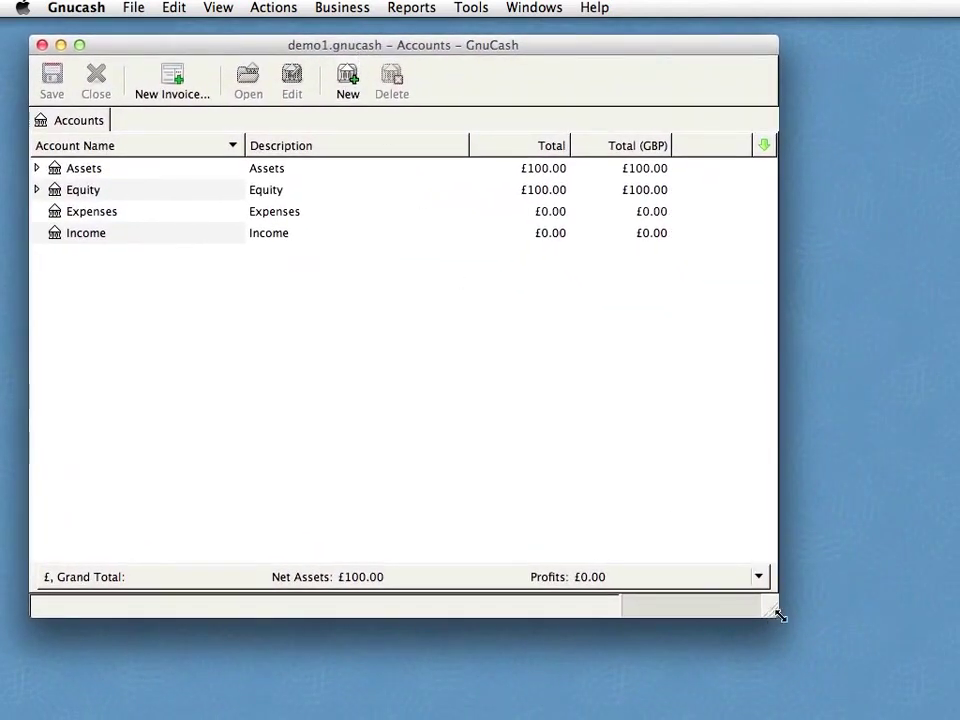
{"action": "left_click_drag", "start_coordinate": [778, 614], "coordinate": [879, 671]}
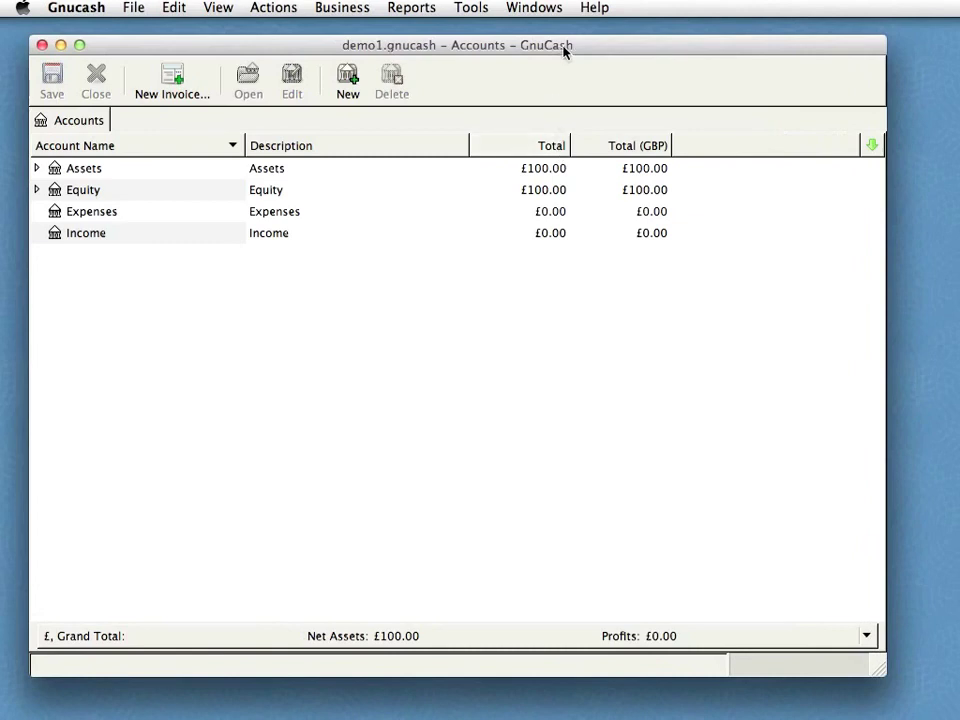
{"action": "left_click_drag", "start_coordinate": [566, 51], "coordinate": [557, 43]}
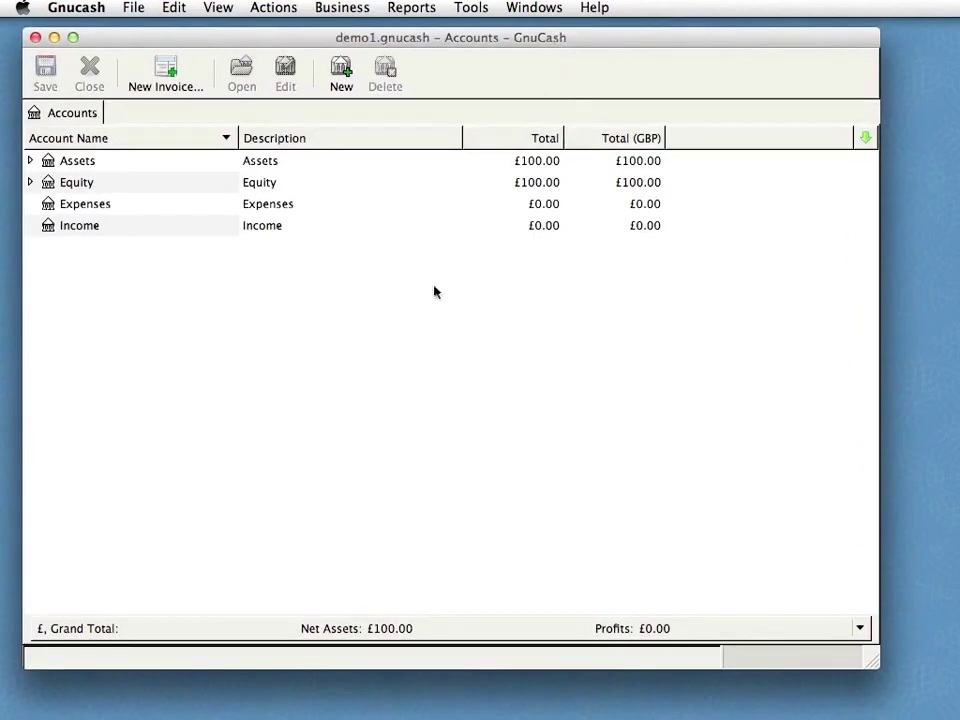
- Examine the accounts and totals inside Assets, Current Assets and Equity, leaving the Equity group collapsed
{"action": "left_click", "coordinate": [31, 163]}
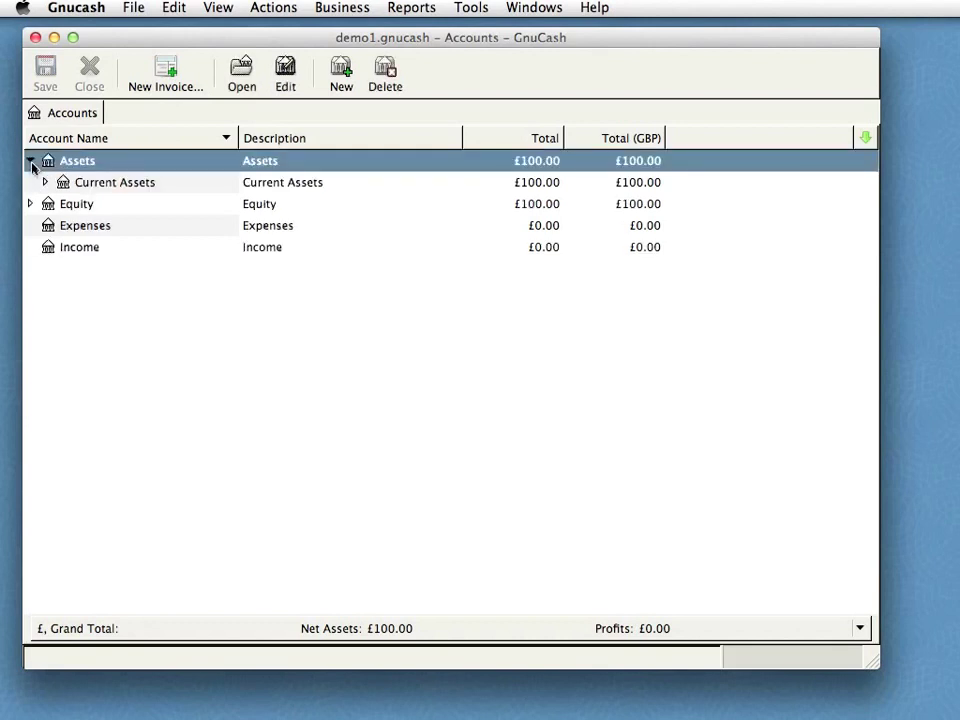
{"action": "left_click", "coordinate": [44, 183]}
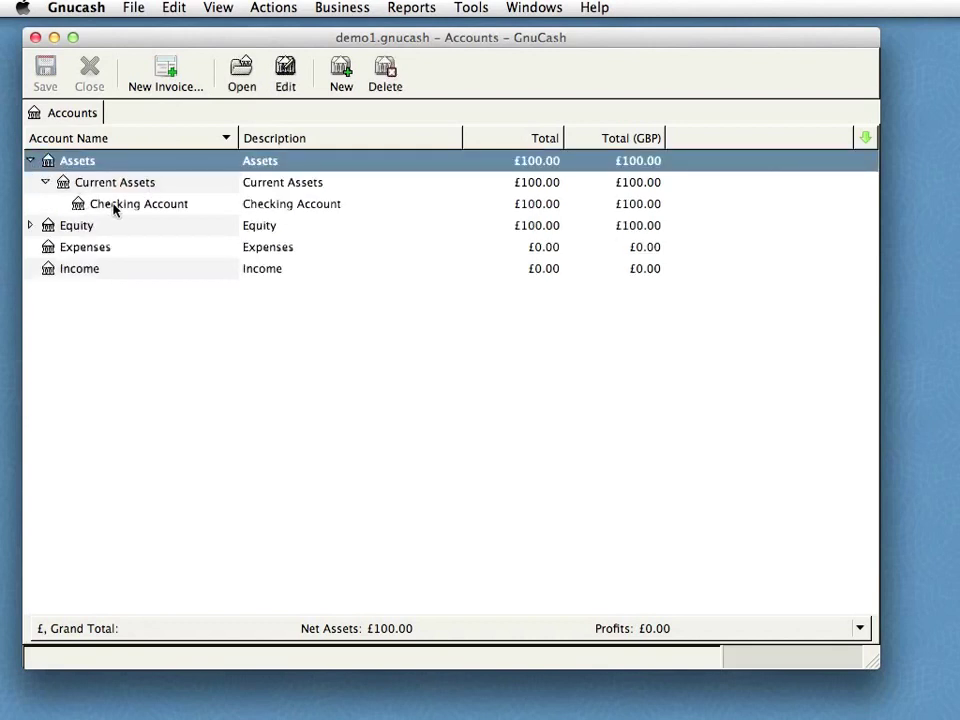
{"action": "left_click", "coordinate": [302, 205]}
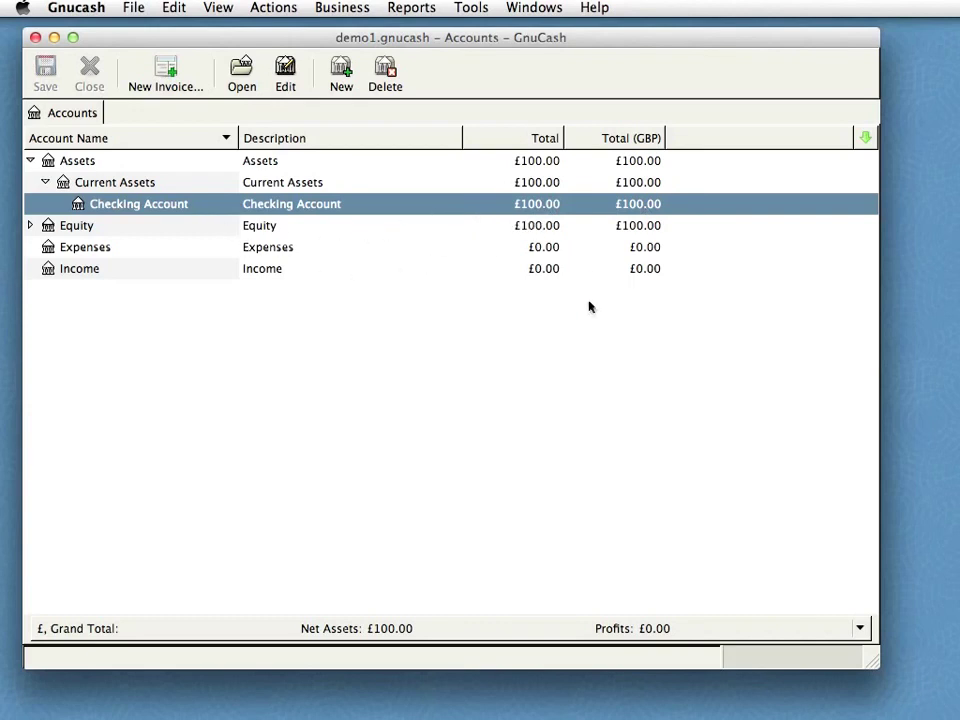
{"action": "left_click", "coordinate": [30, 225]}
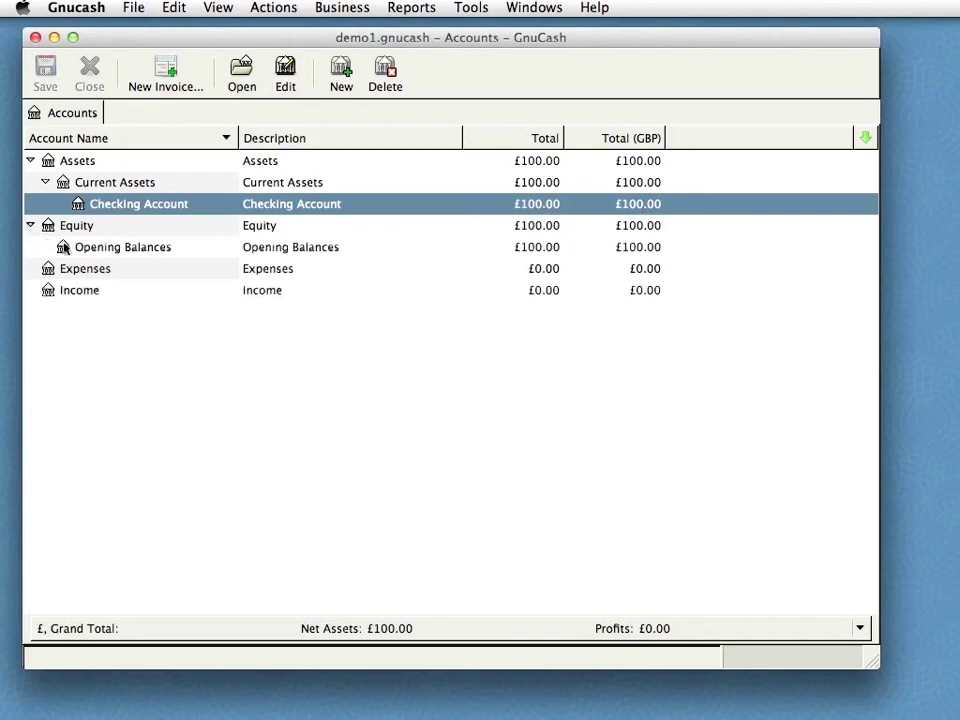
{"action": "left_click", "coordinate": [137, 250]}
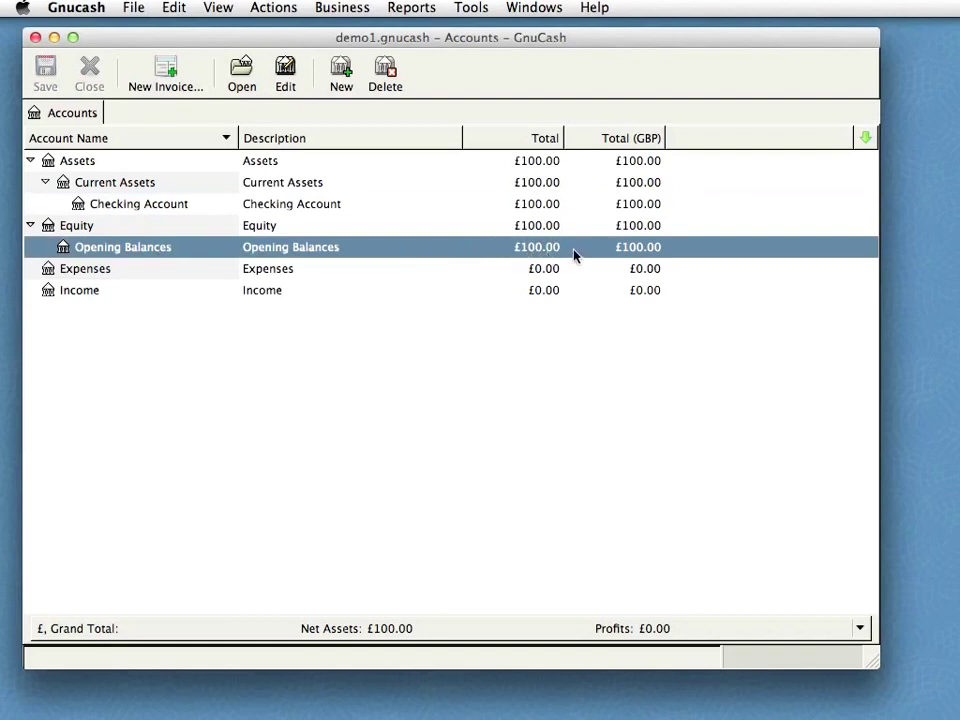
{"action": "left_click", "coordinate": [30, 225]}
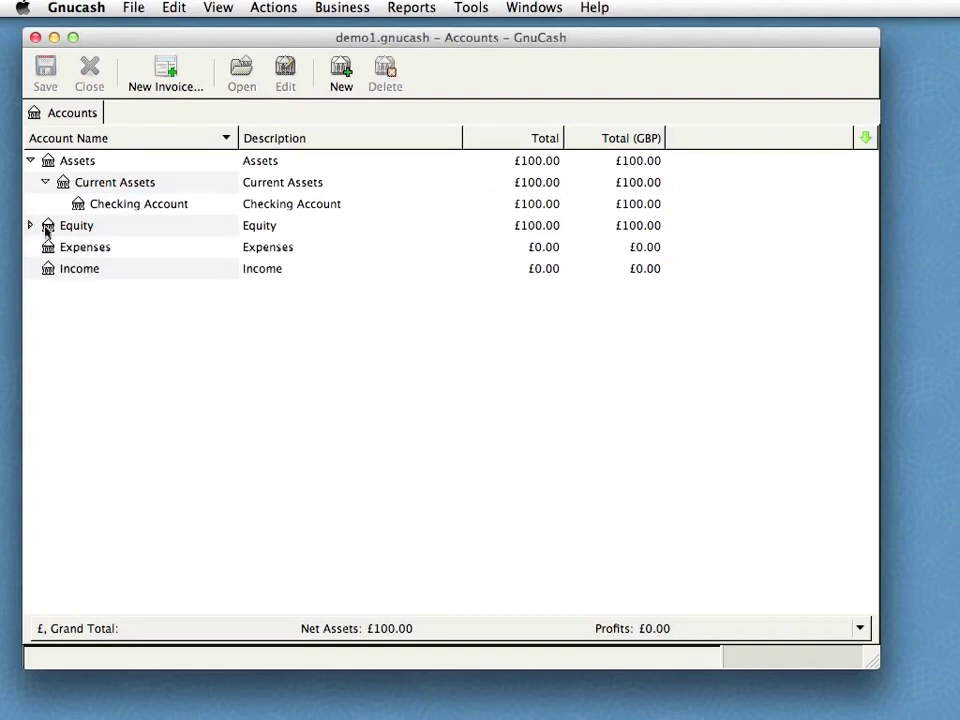
- Record a Cookies transaction in the Checking Account register with a withdrawal of 30 transferred to Expenses
{"action": "double_click", "coordinate": [130, 207]}
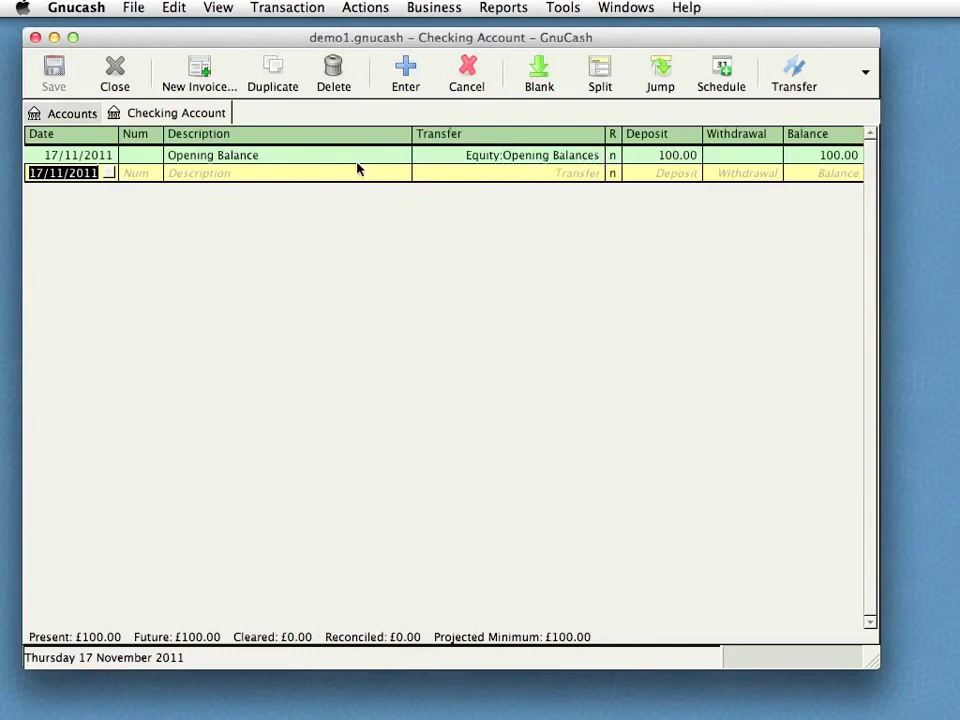
{"action": "left_click", "coordinate": [209, 176]}
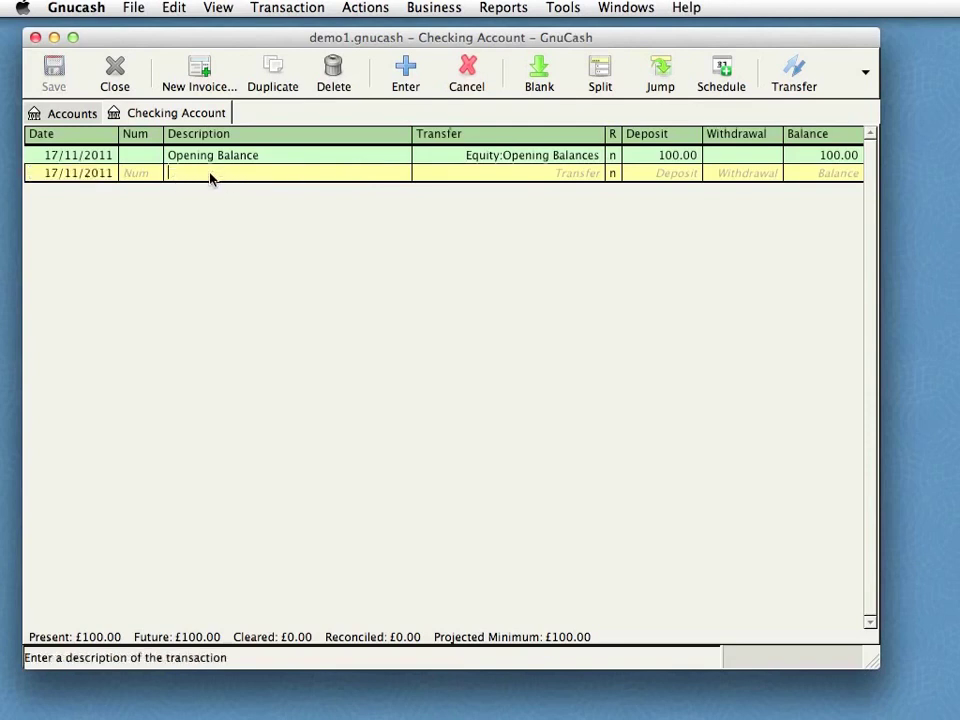
{"action": "type", "text": "Cookies"}
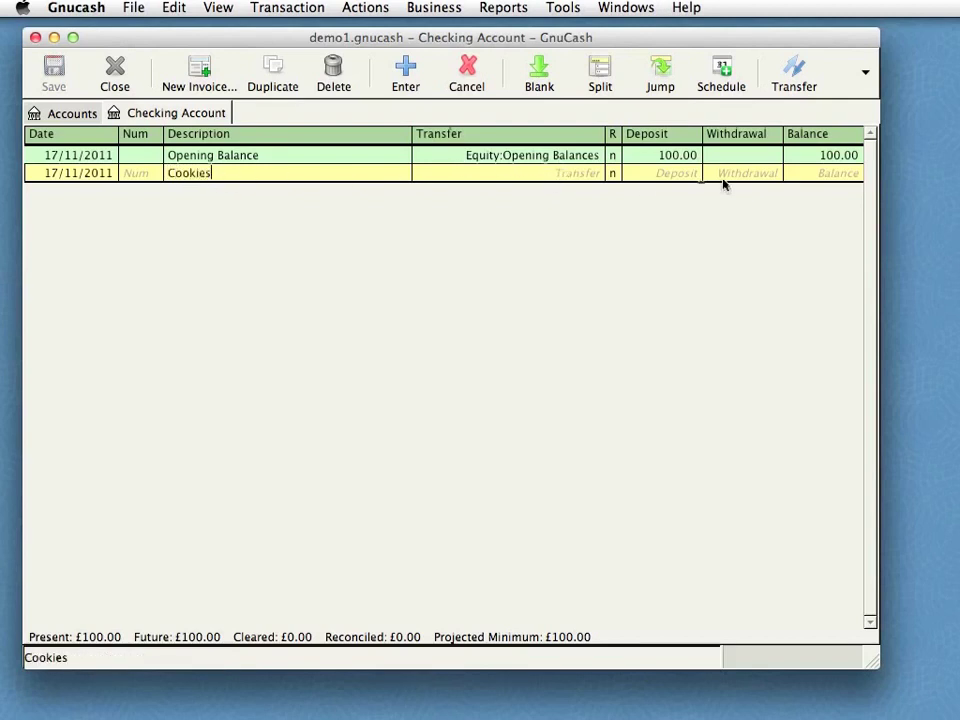
{"action": "left_click", "coordinate": [676, 179]}
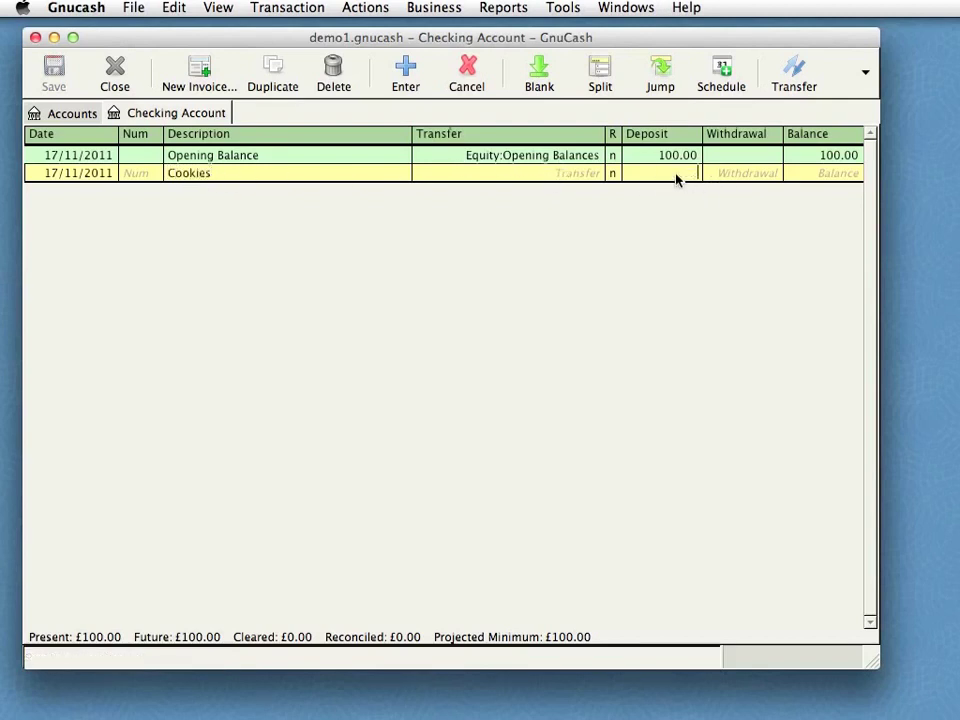
{"action": "left_click", "coordinate": [743, 176]}
{"action": "type", "text": "30"}
{"action": "left_click", "coordinate": [583, 172]}
{"action": "left_click", "coordinate": [595, 175]}
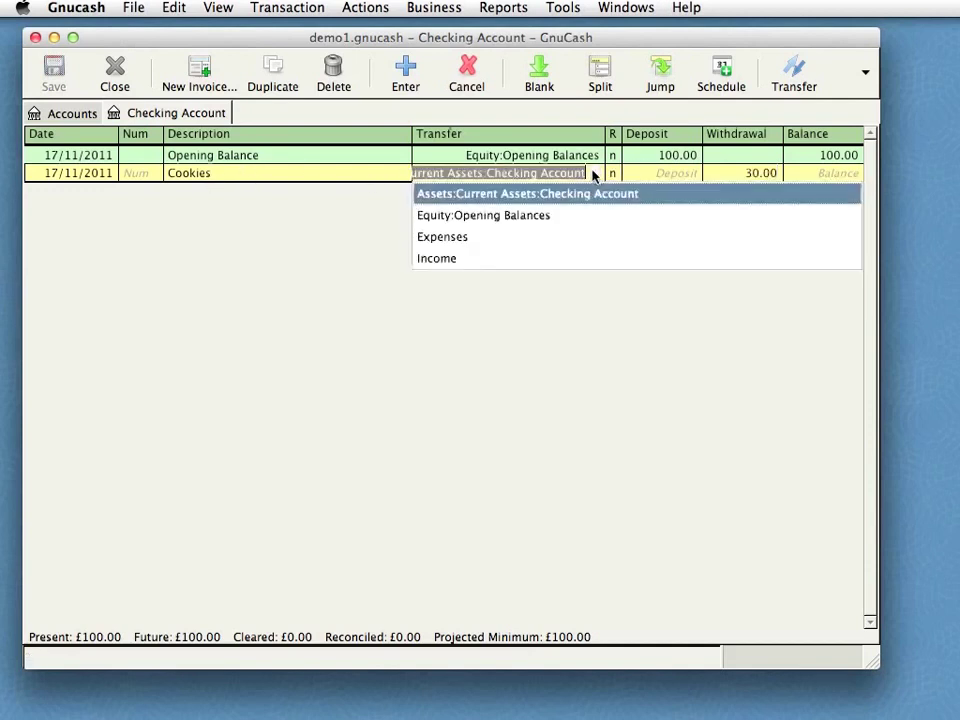
{"action": "left_click", "coordinate": [466, 235]}
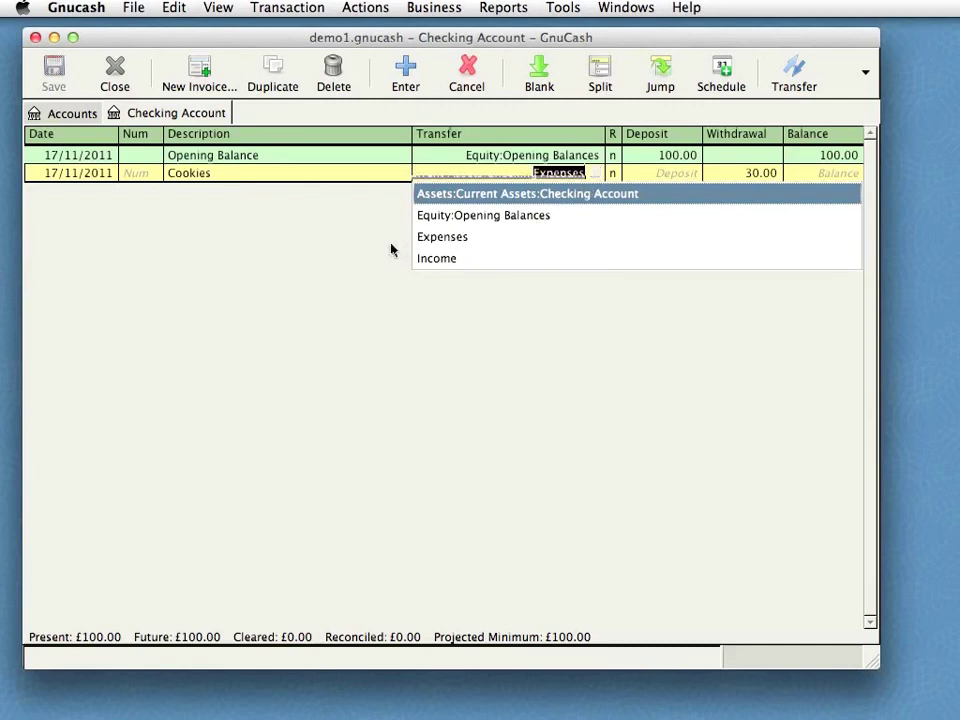
{"action": "key", "text": "Return"}
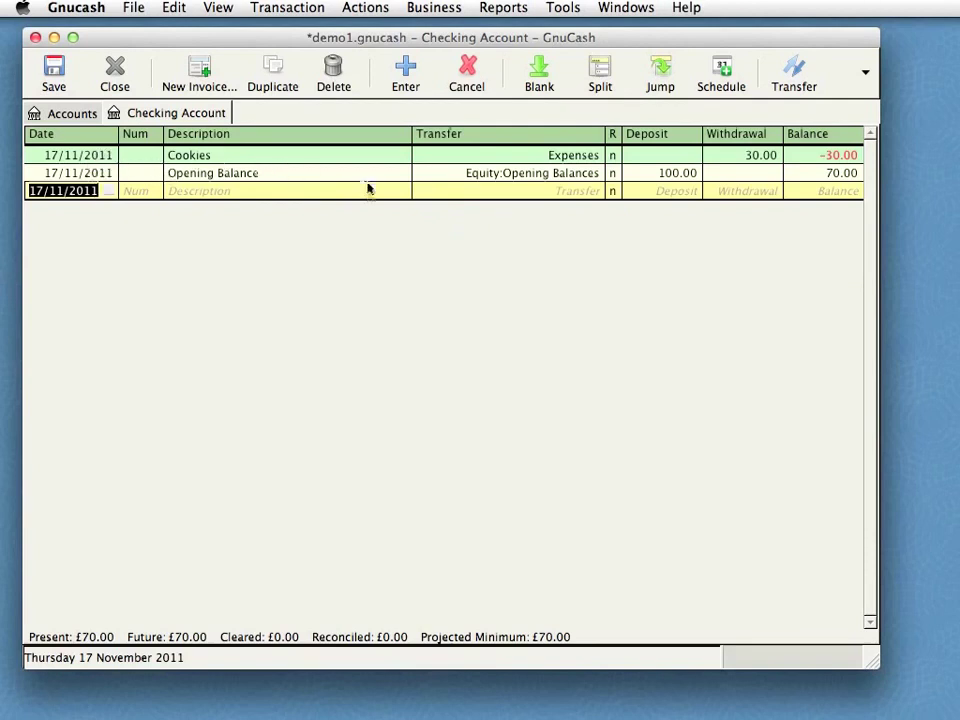
- Change the date of the Opening Balance transaction to 16/11/2011
{"action": "left_click", "coordinate": [53, 176]}
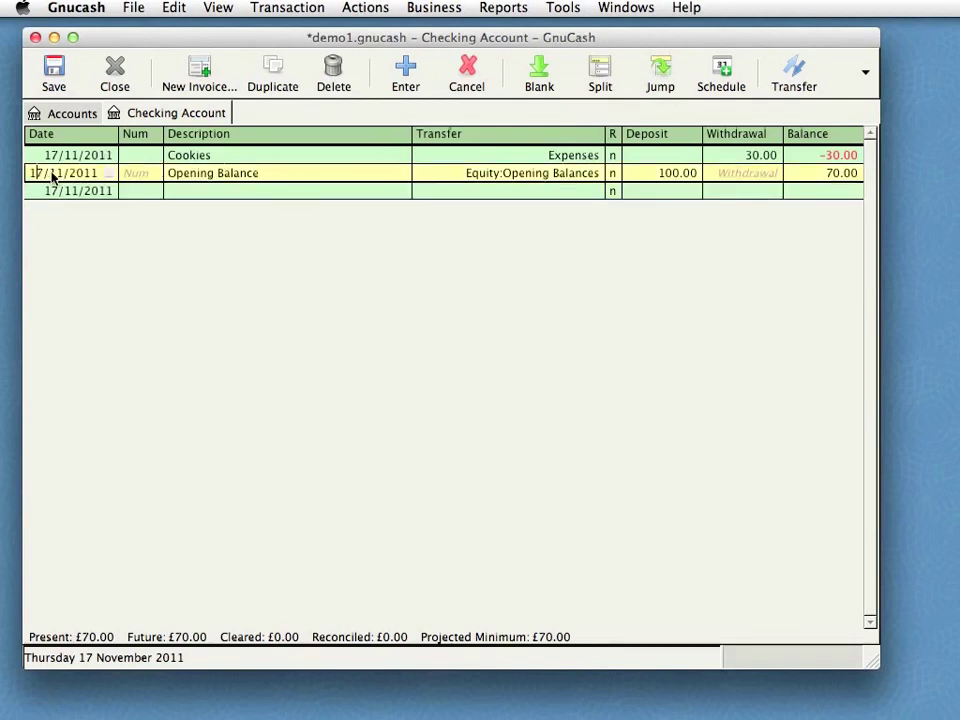
{"action": "key", "text": "minus"}
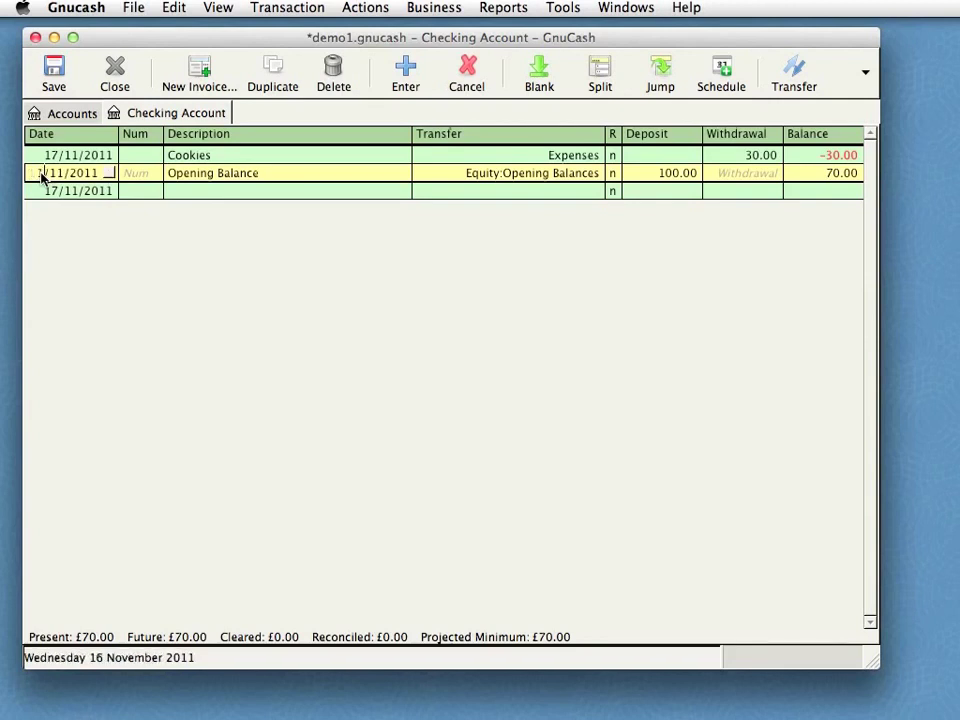
{"action": "key", "text": "plus"}
{"action": "key", "text": "minus"}
{"action": "key", "text": "Return"}
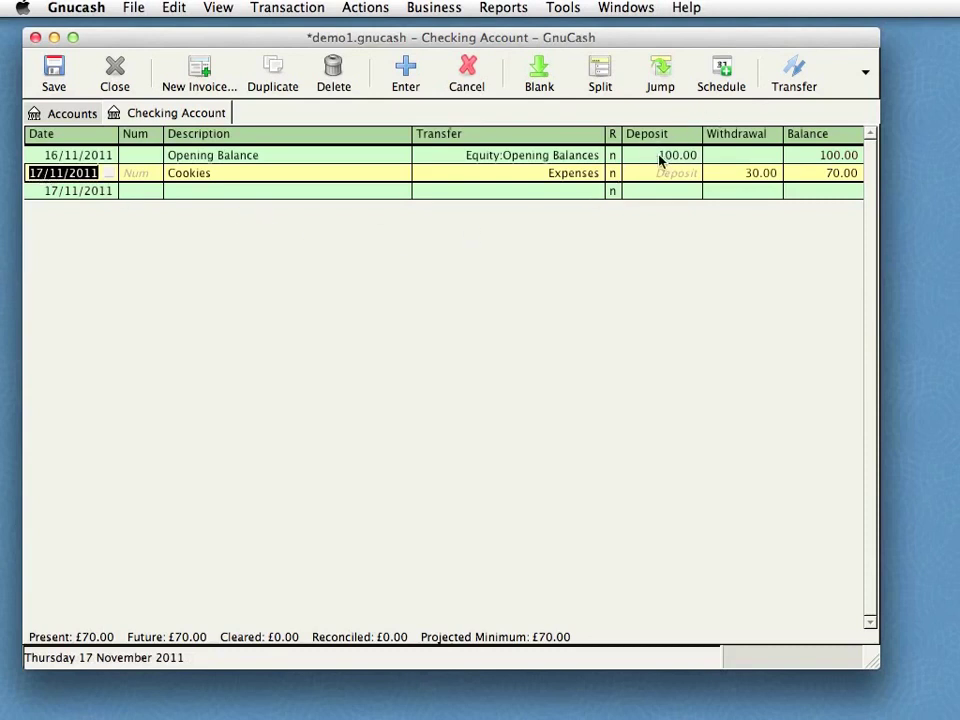
- Examine how the Cookies transaction appears in the account totals and in the Checking Account and Expenses registers
{"action": "left_click", "coordinate": [750, 173]}
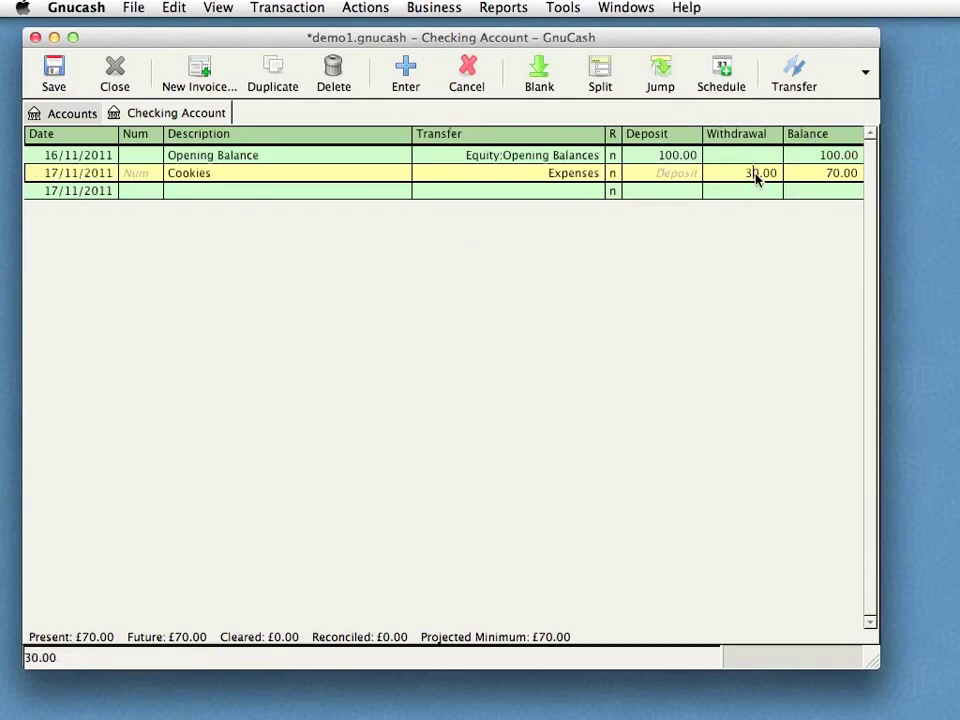
{"action": "key", "text": "End"}
{"action": "left_click", "coordinate": [64, 113]}
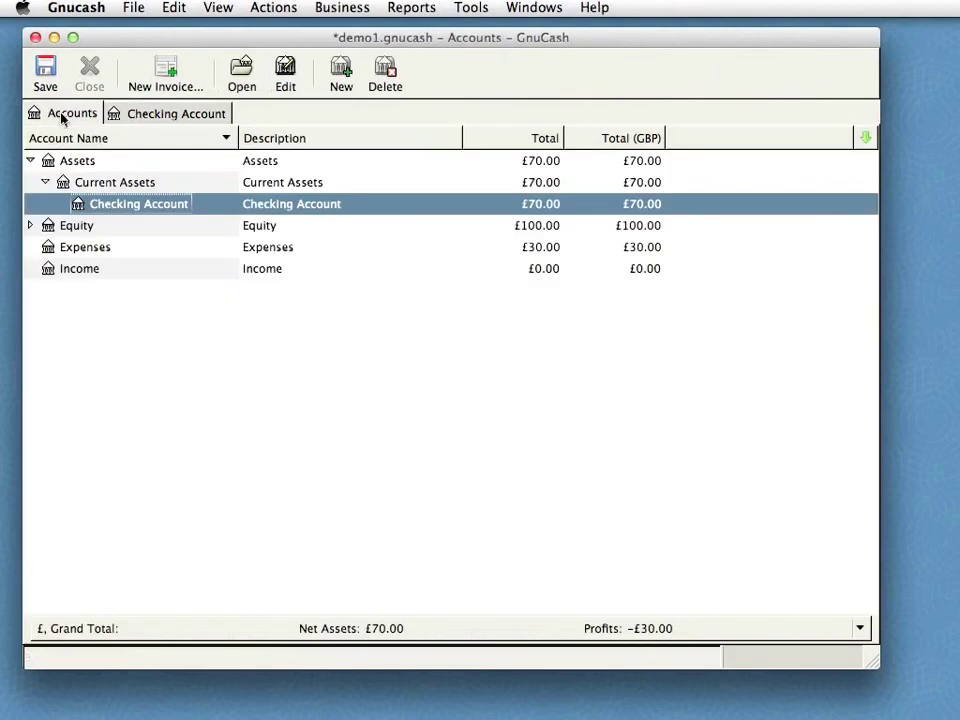
{"action": "left_click", "coordinate": [118, 246]}
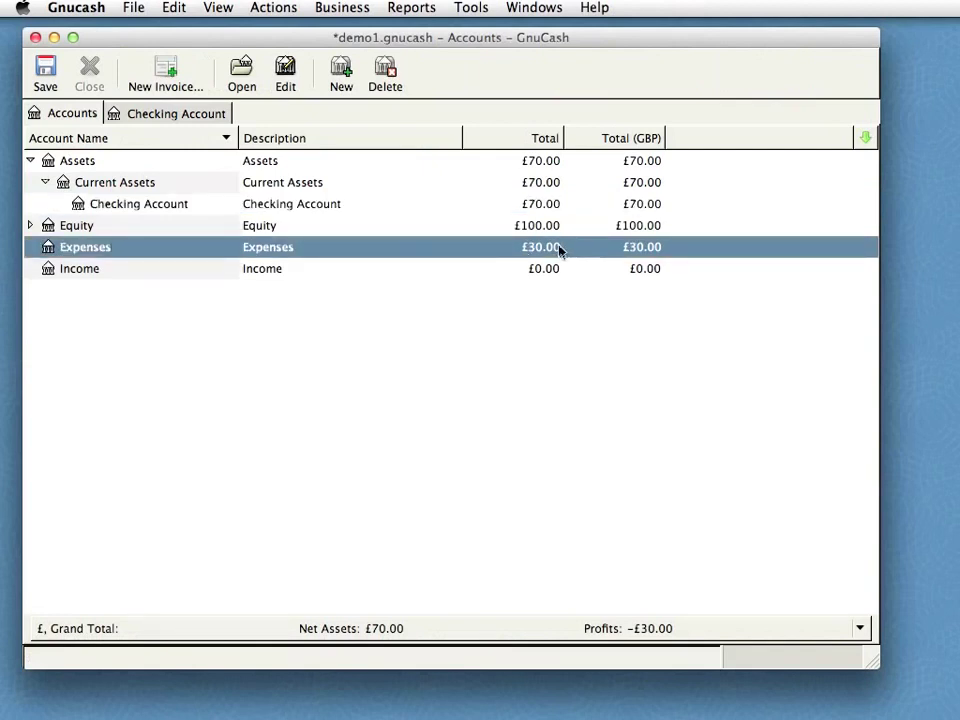
{"action": "left_click", "coordinate": [305, 206]}
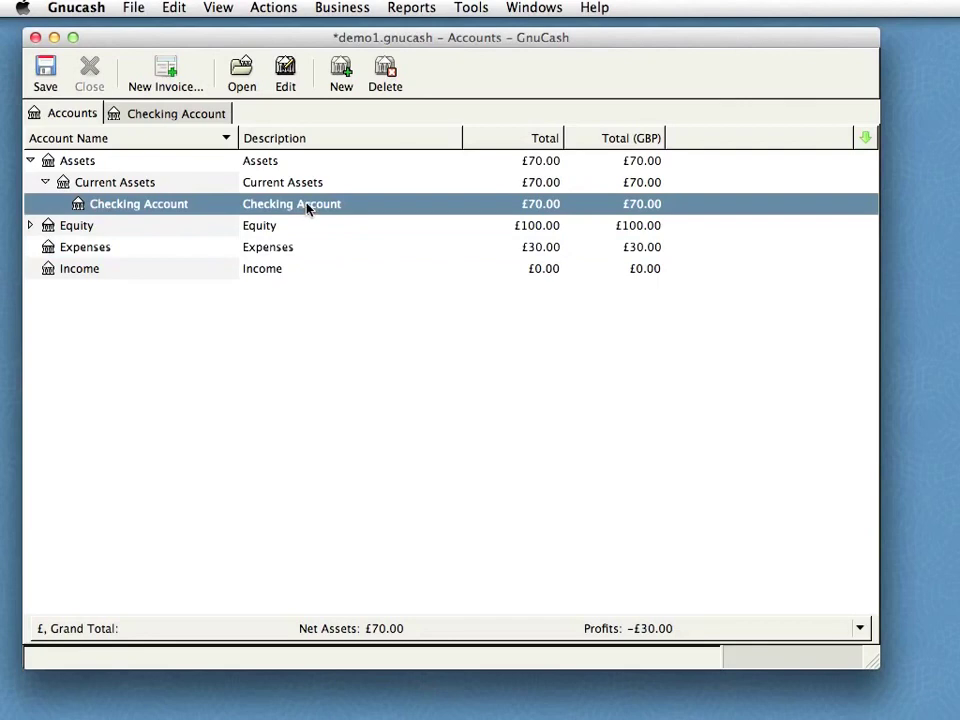
{"action": "double_click", "coordinate": [77, 249]}
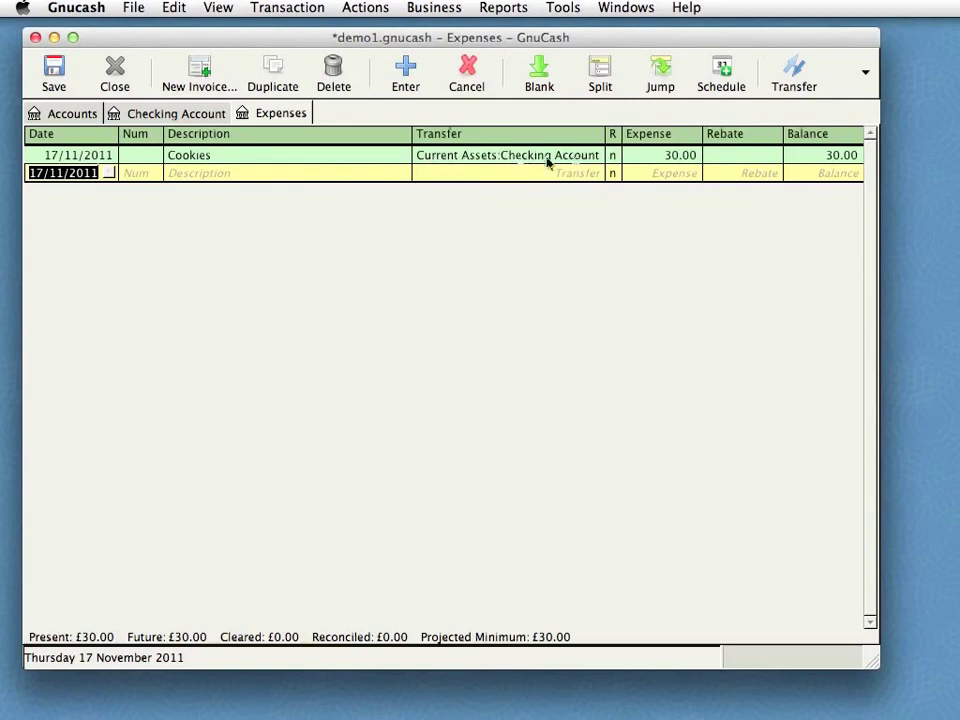
{"action": "left_click", "coordinate": [209, 113]}
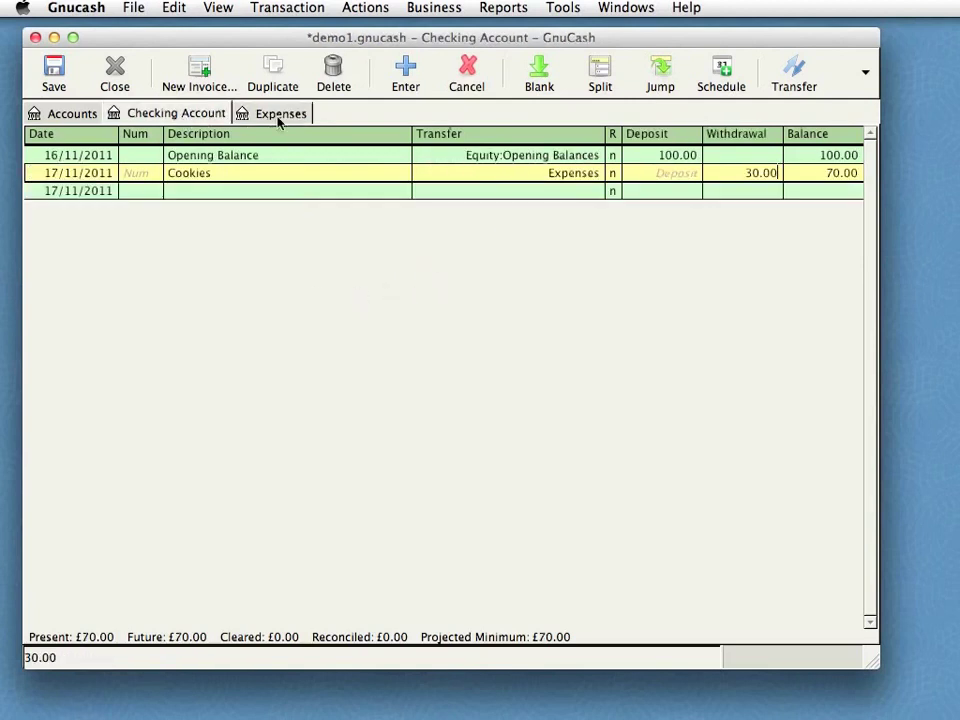
{"action": "left_click", "coordinate": [280, 114]}
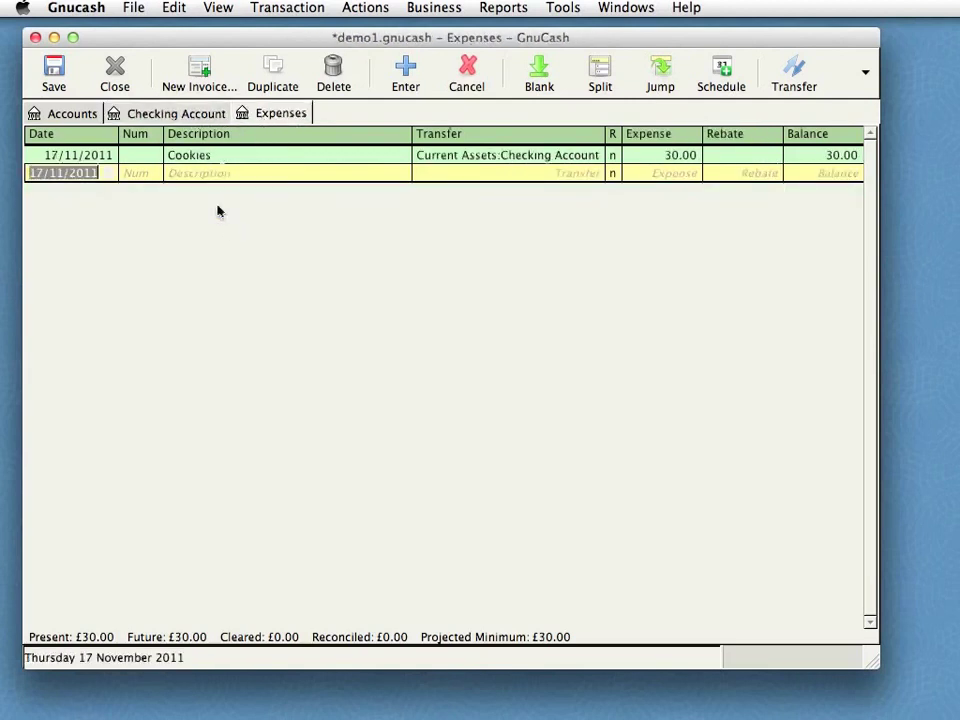
{"action": "left_click", "coordinate": [145, 113]}
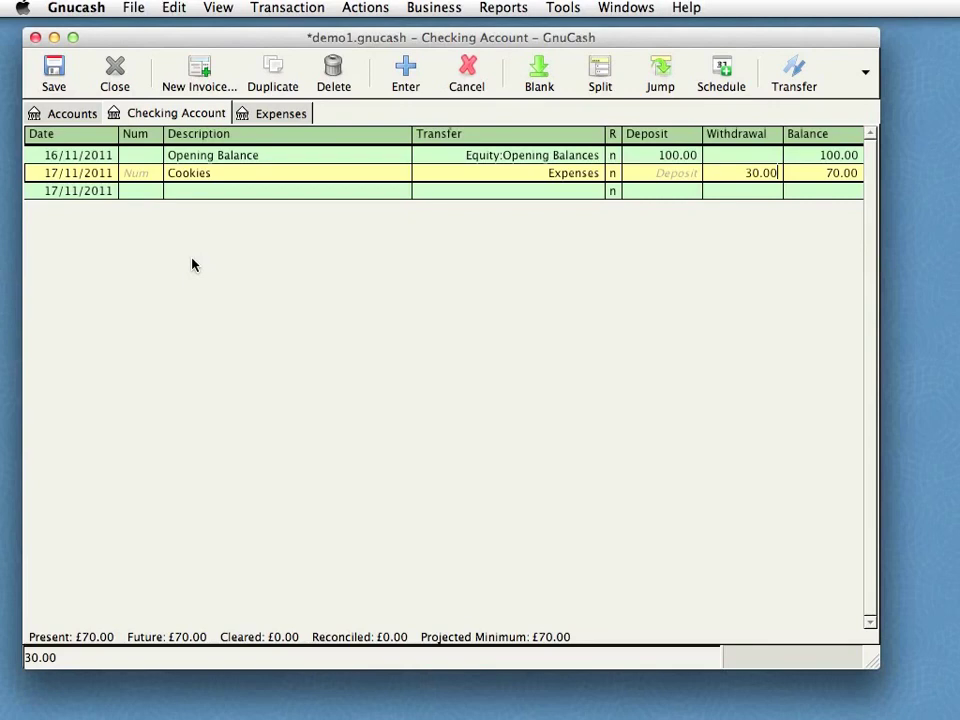
- Create an expense account named Car under the Expenses account and expand Expenses to show it
{"action": "left_click", "coordinate": [70, 115]}
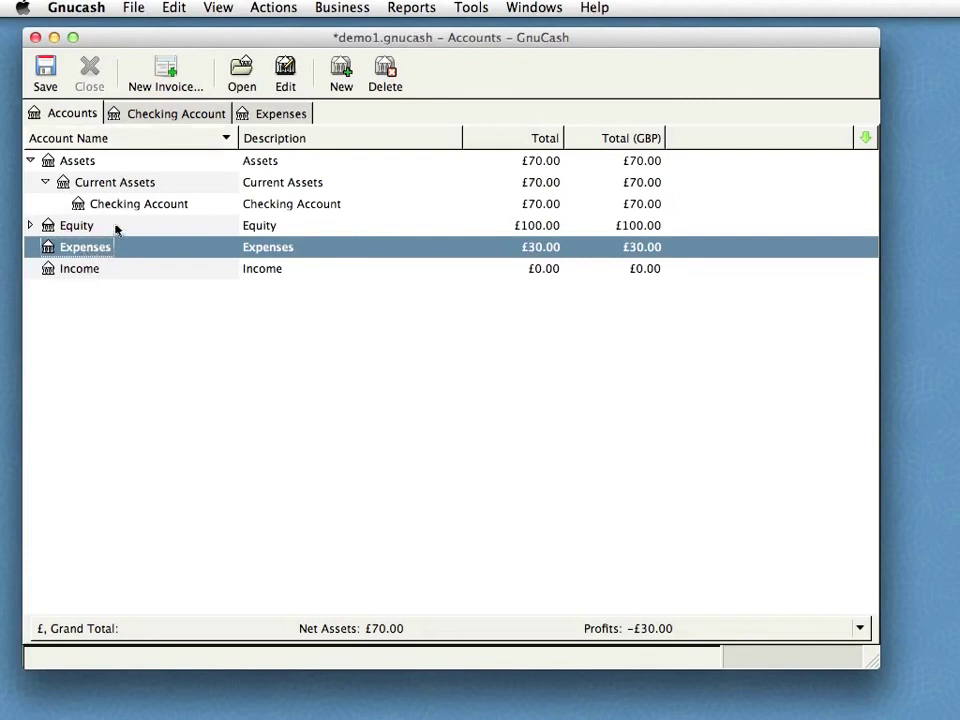
{"action": "left_click", "coordinate": [341, 78]}
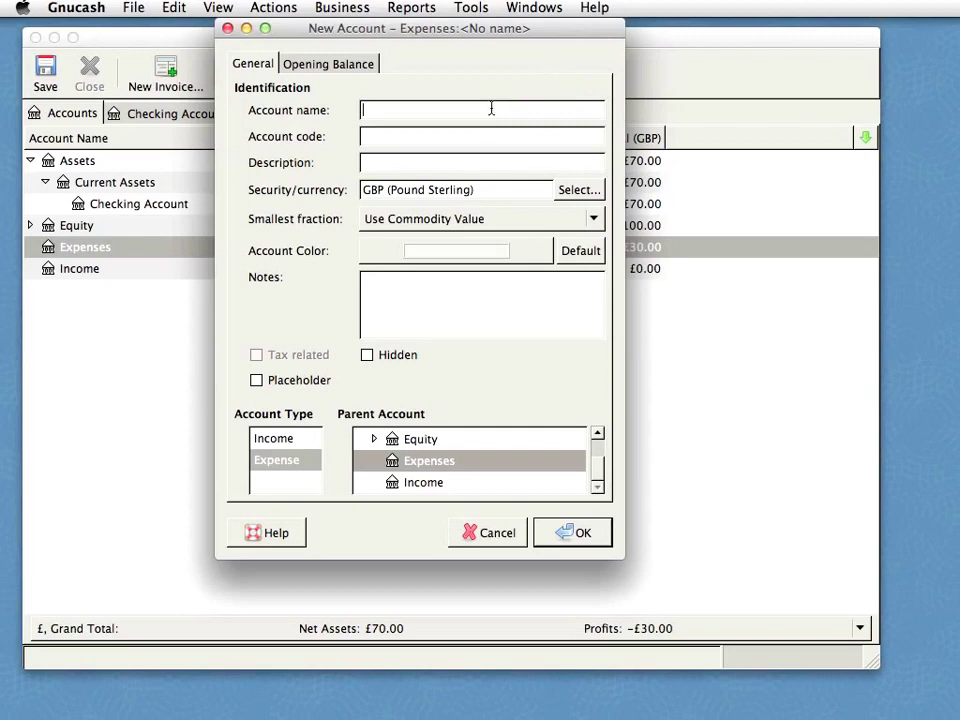
{"action": "type", "text": "Car"}
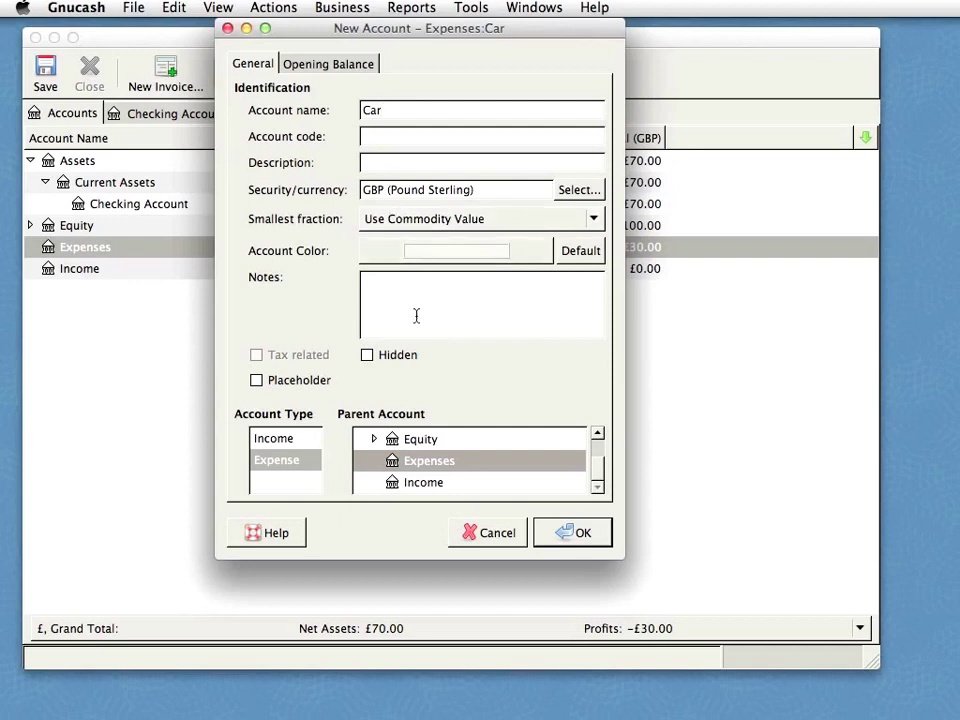
{"action": "left_click", "coordinate": [574, 533]}
{"action": "left_click", "coordinate": [31, 248]}
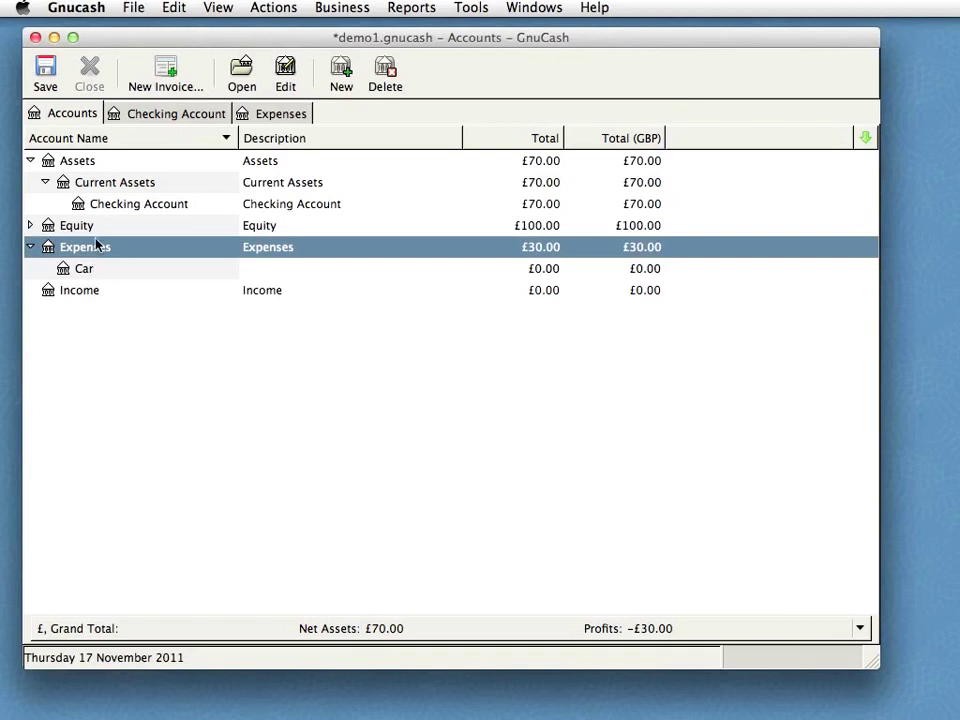
- Create an expense account named Food under the Expenses account
{"action": "left_click", "coordinate": [342, 75]}
{"action": "type", "text": "F"}
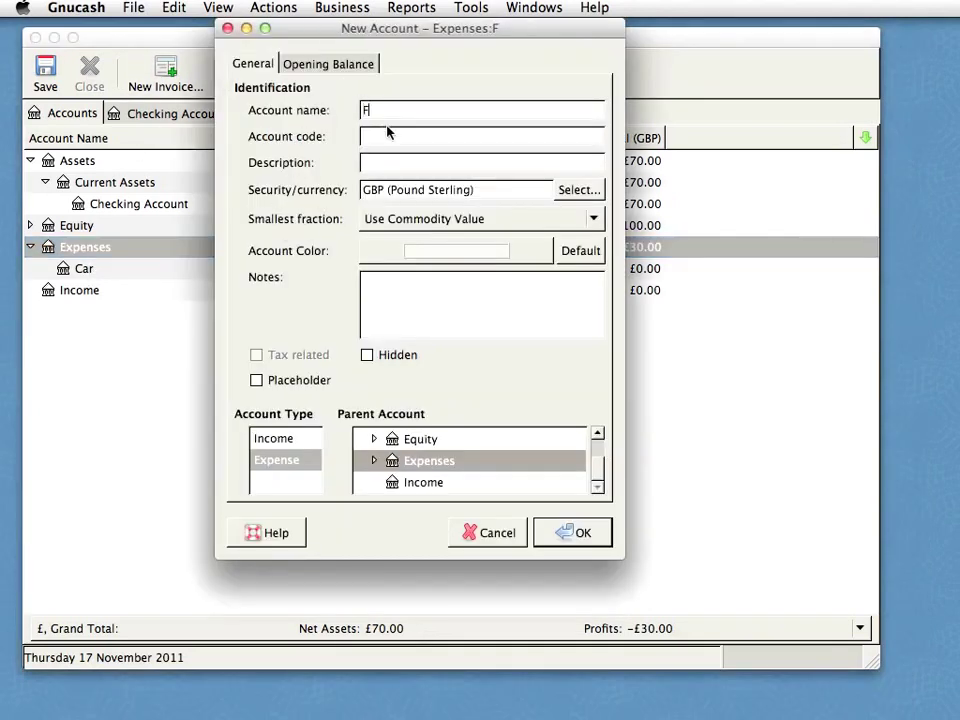
{"action": "type", "text": "ood"}
{"action": "left_click", "coordinate": [573, 532]}
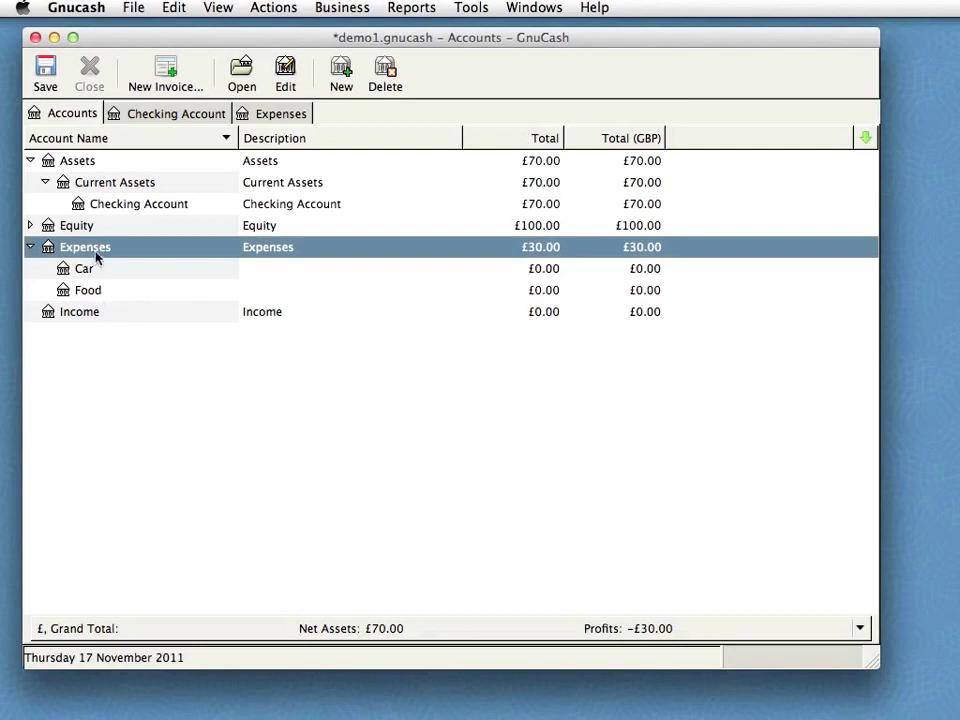
- Reassign the Cookies transaction in the Checking Account register to the Expenses:Food transfer account
{"action": "left_click", "coordinate": [155, 205]}
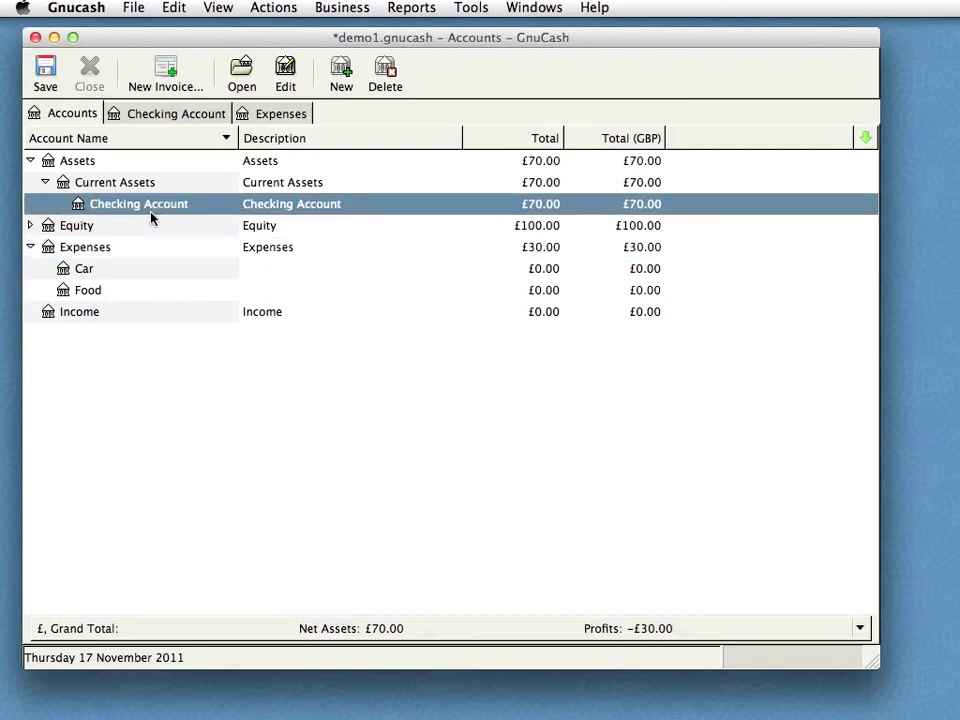
{"action": "double_click", "coordinate": [153, 208]}
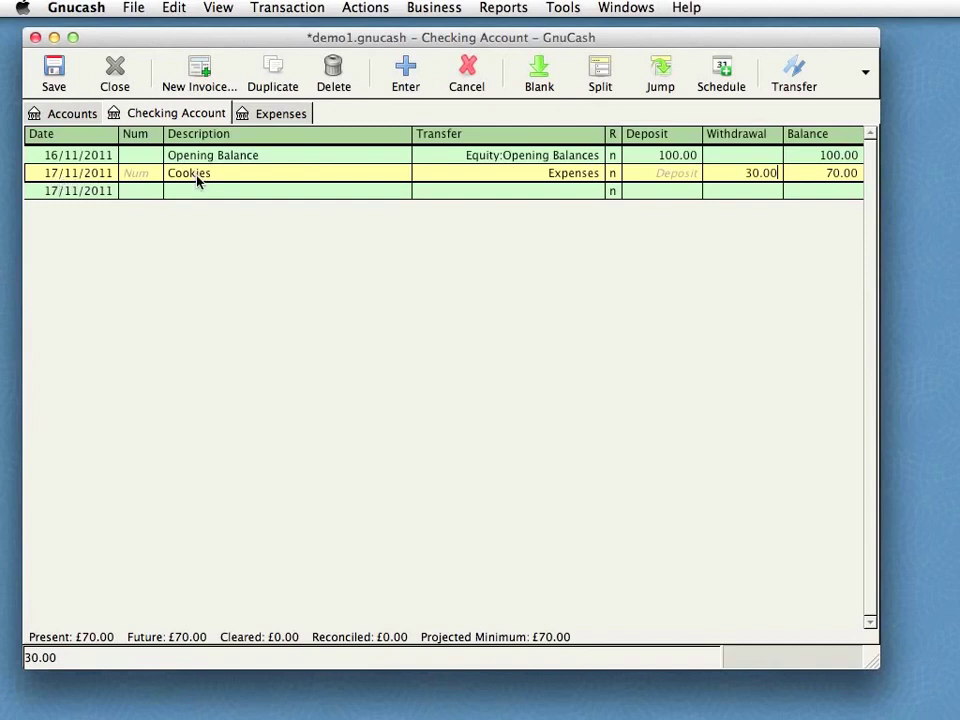
{"action": "left_click", "coordinate": [553, 174]}
{"action": "double_click", "coordinate": [560, 173]}
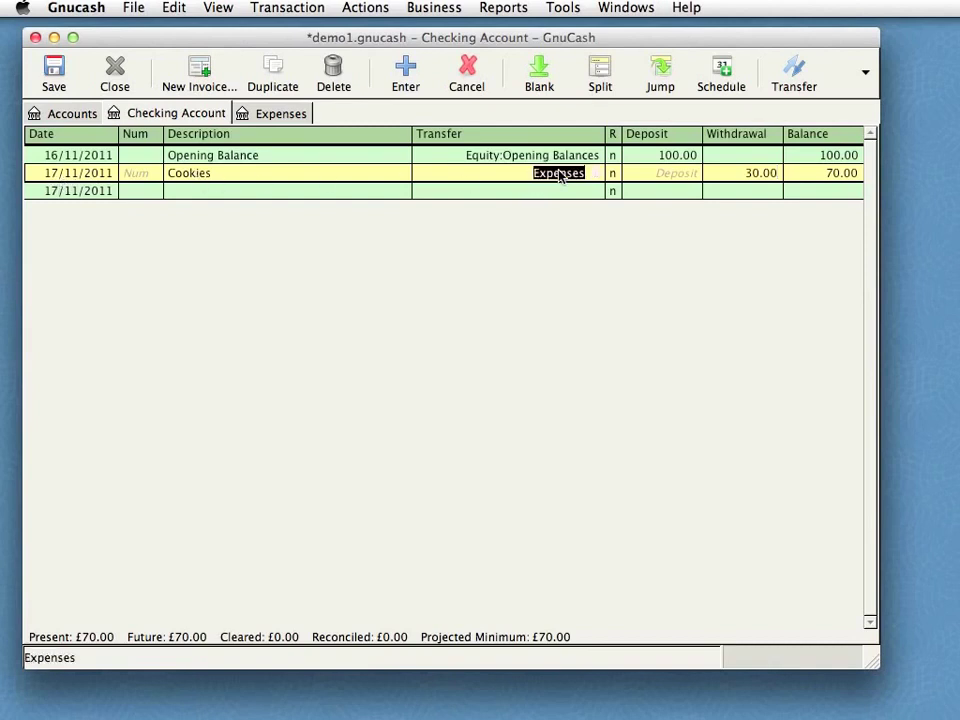
{"action": "left_click", "coordinate": [594, 174]}
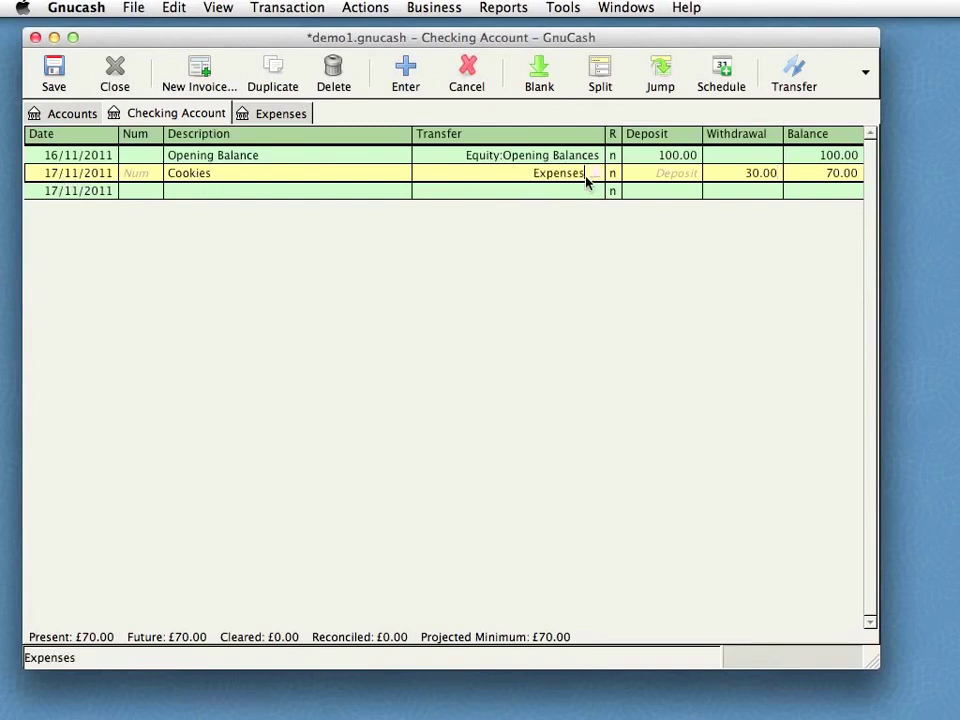
{"action": "left_click", "coordinate": [594, 174]}
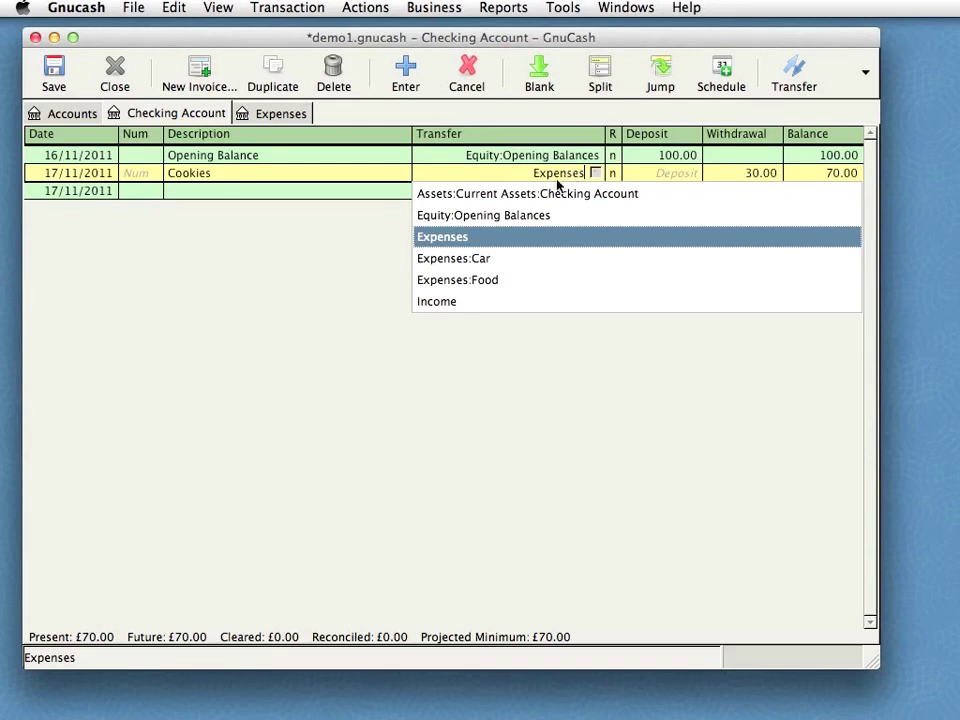
{"action": "left_click", "coordinate": [475, 285]}
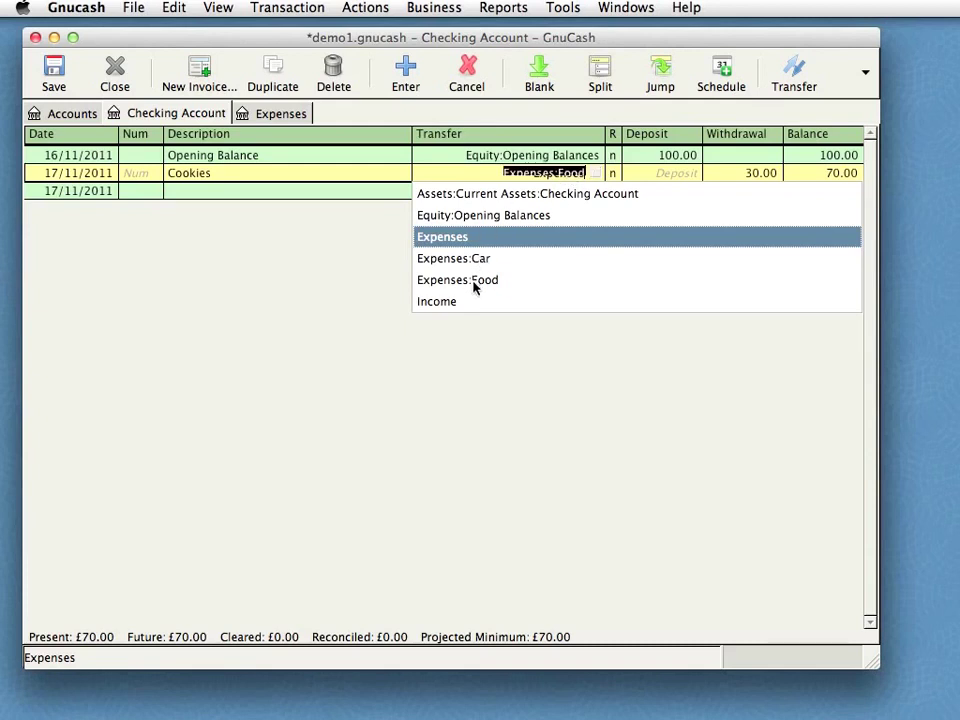
{"action": "key", "text": "Return"}
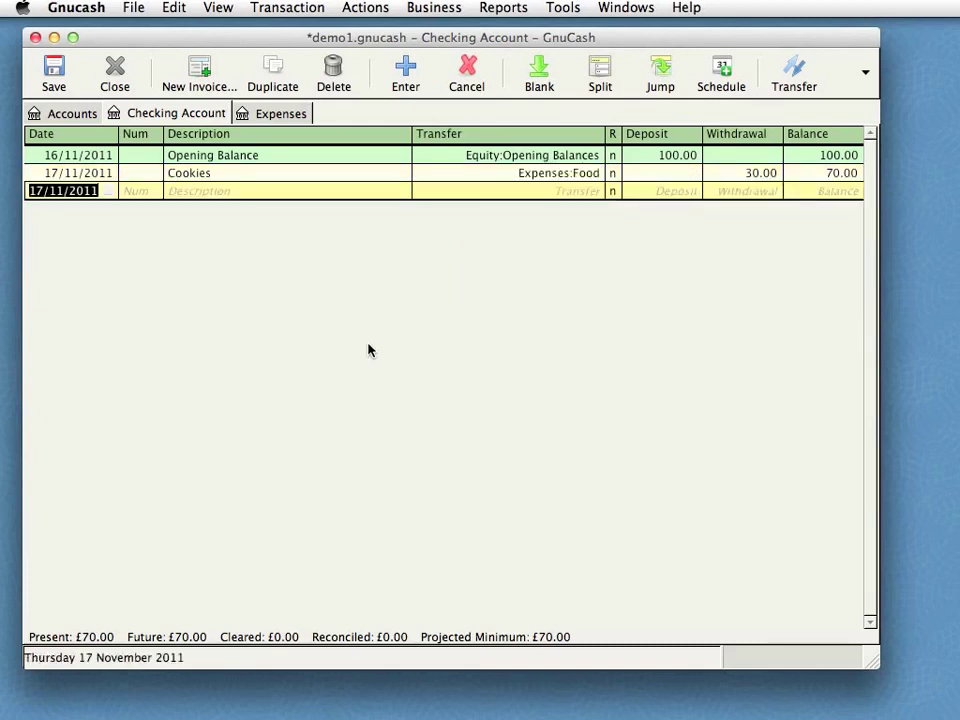
- Record a Petrol transaction in the Checking Account register with a withdrawal of 60 transferred to Expenses:Car
{"action": "left_click", "coordinate": [244, 192]}
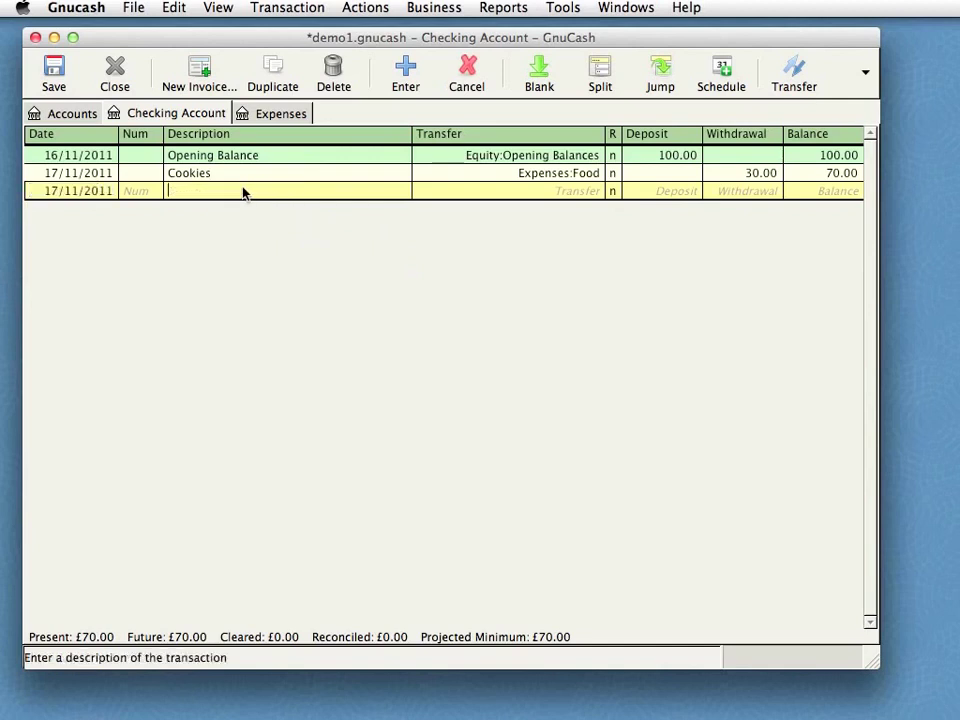
{"action": "type", "text": "Petrol"}
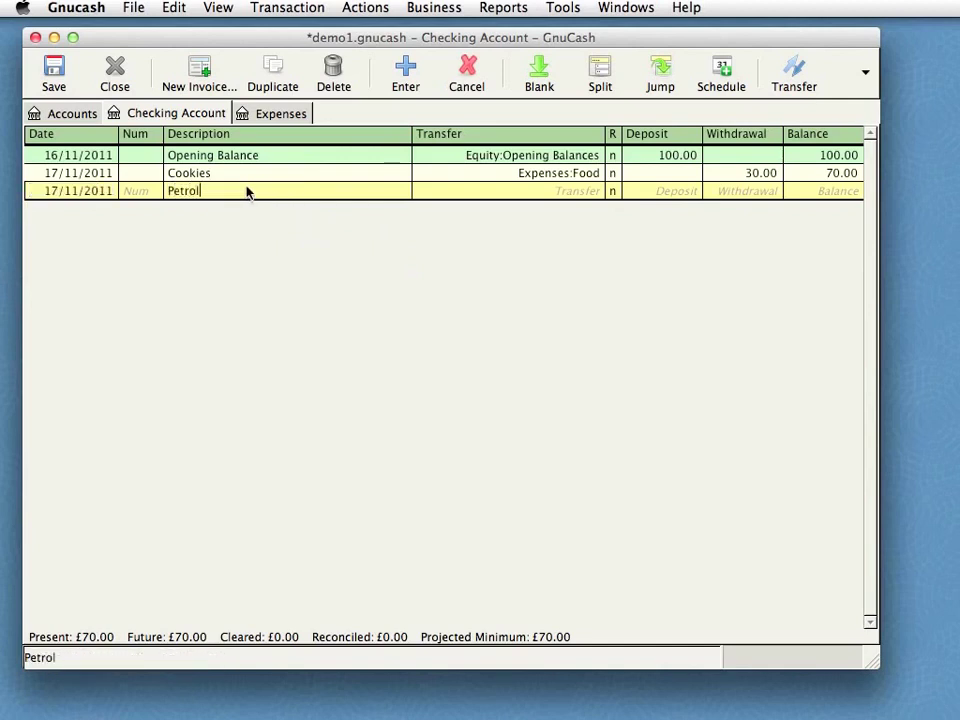
{"action": "left_click", "coordinate": [596, 193]}
{"action": "left_click", "coordinate": [596, 193]}
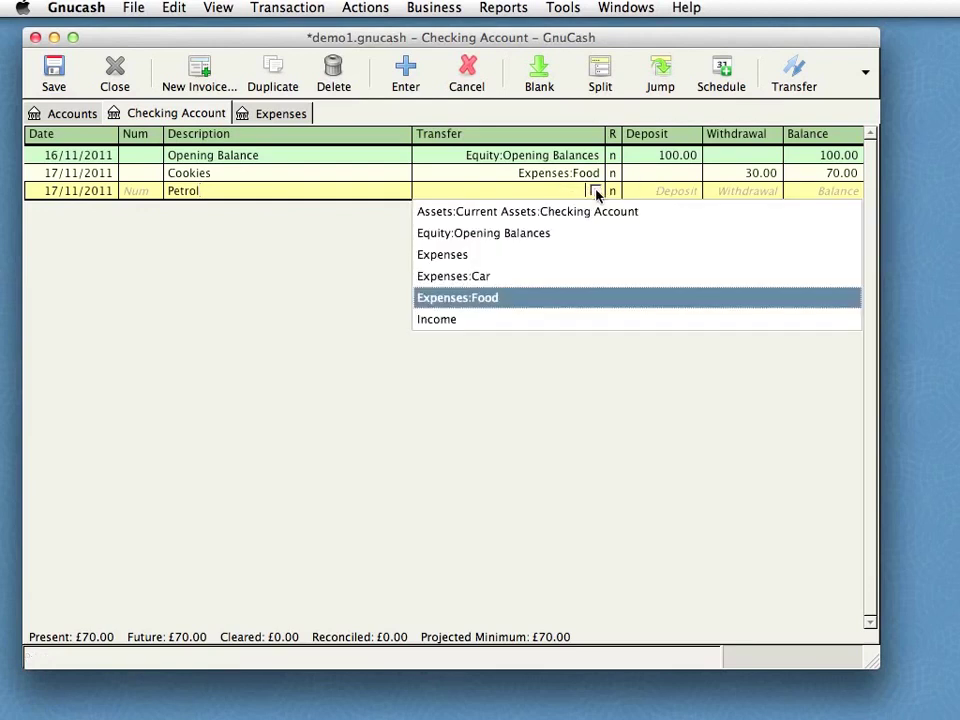
{"action": "left_click", "coordinate": [518, 278]}
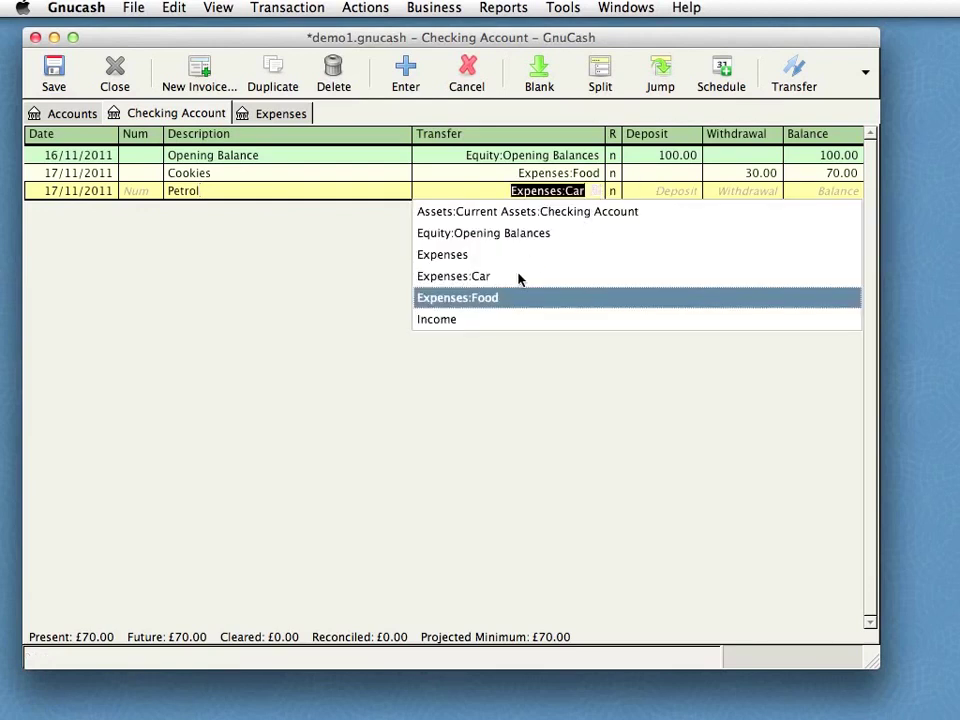
{"action": "left_click", "coordinate": [745, 191]}
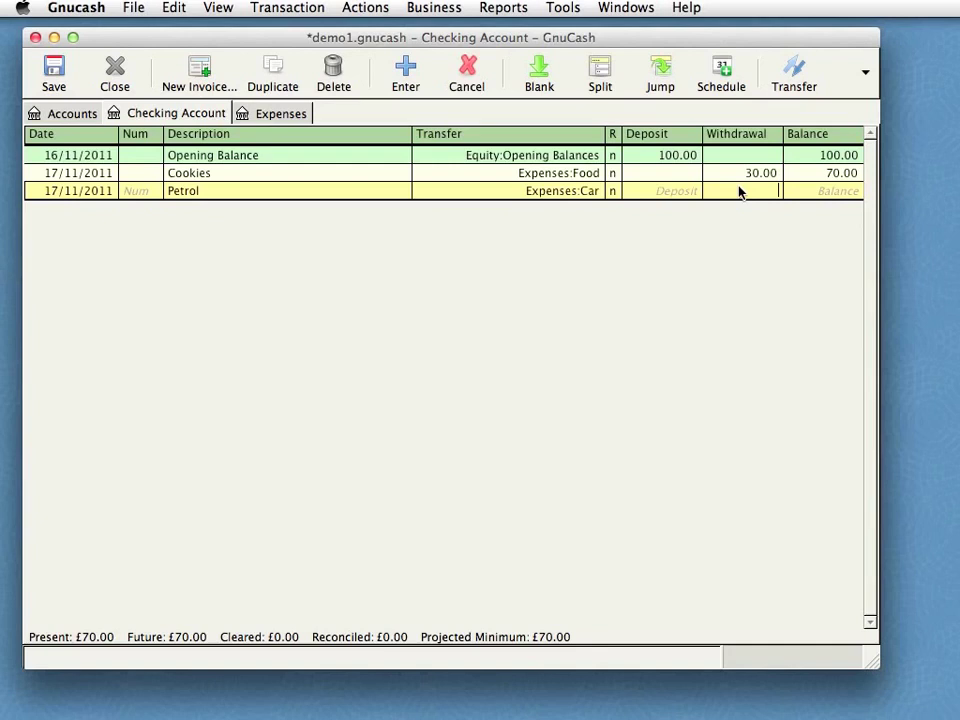
{"action": "type", "text": "60"}
{"action": "key", "text": "Return"}
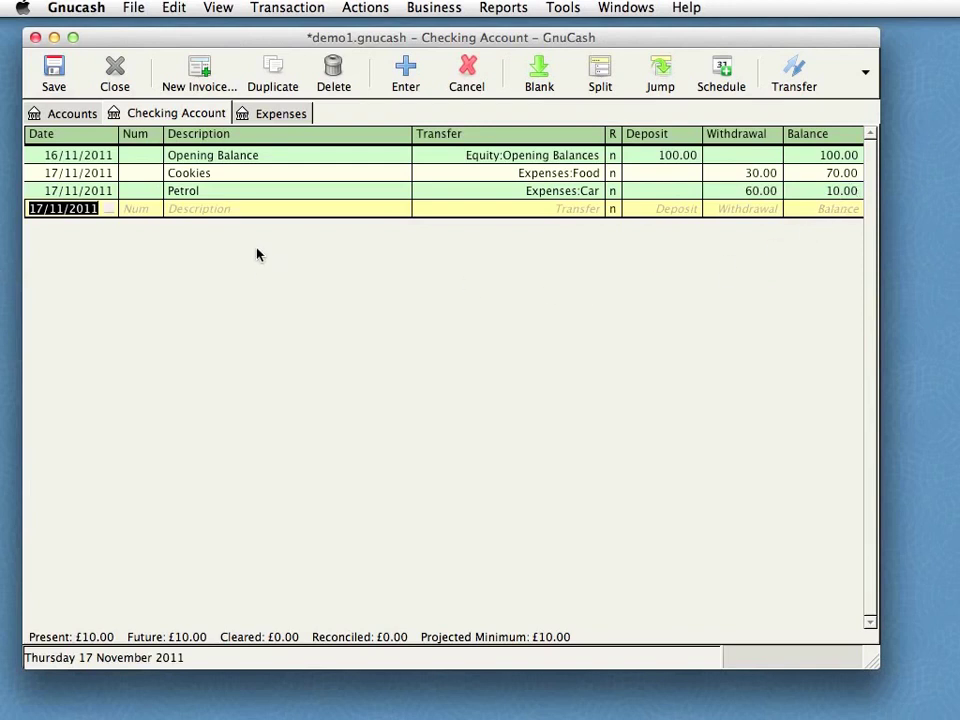
- Examine the totals of Expenses and its sub-accounts in the account list, both collapsed and expanded
{"action": "left_click", "coordinate": [86, 114]}
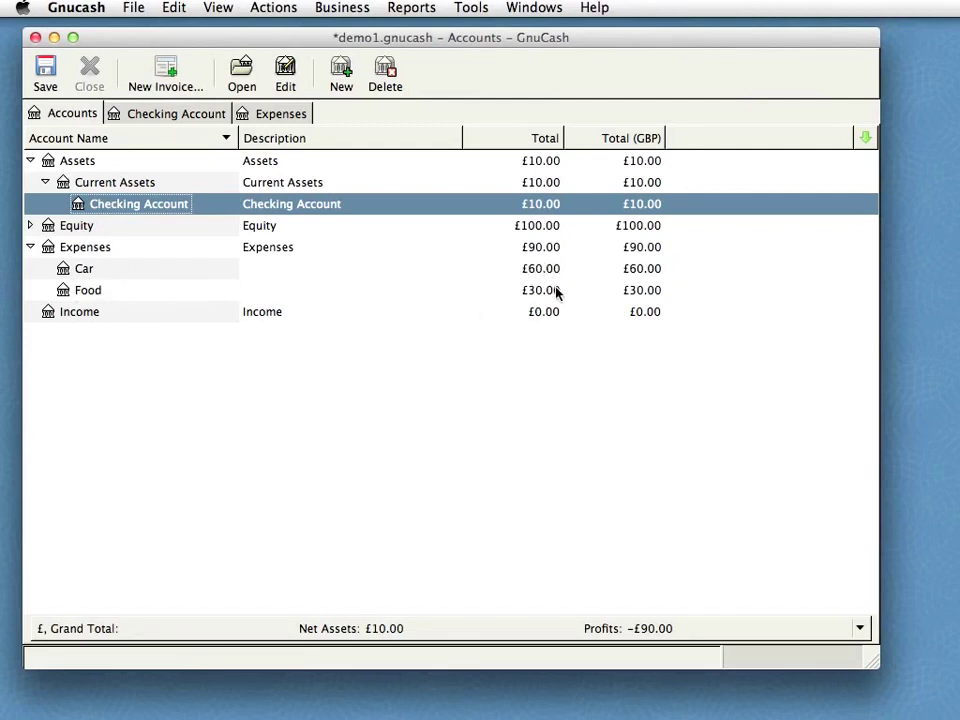
{"action": "left_click", "coordinate": [30, 247]}
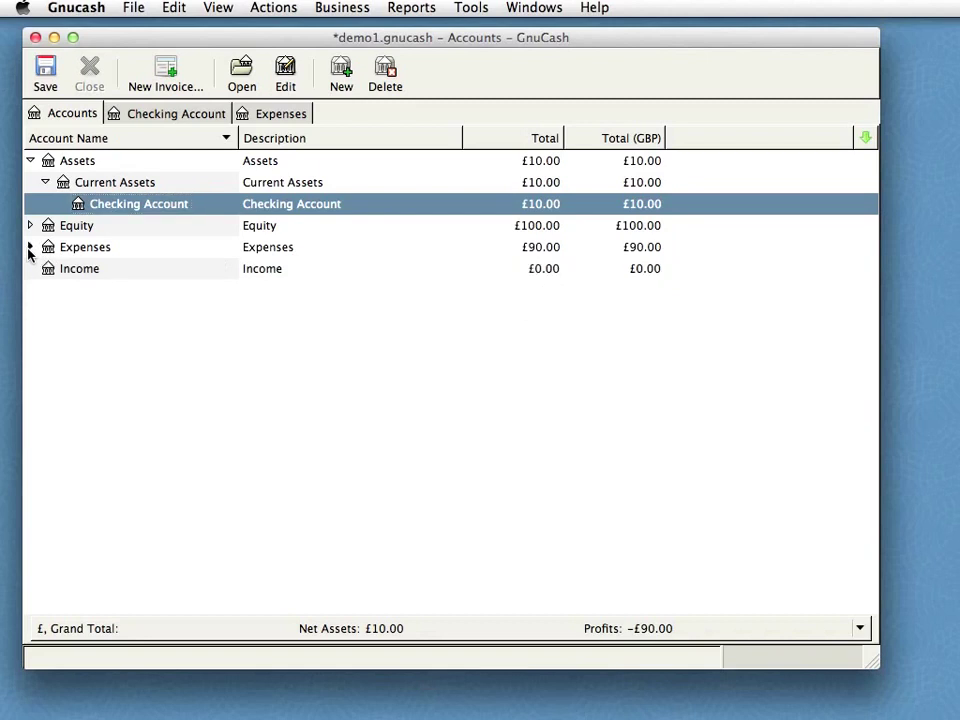
{"action": "left_click", "coordinate": [30, 247]}
{"action": "left_click", "coordinate": [30, 247]}
{"action": "left_click", "coordinate": [30, 248]}
- Make the Expenses account a placeholder account
{"action": "left_click", "coordinate": [58, 251]}
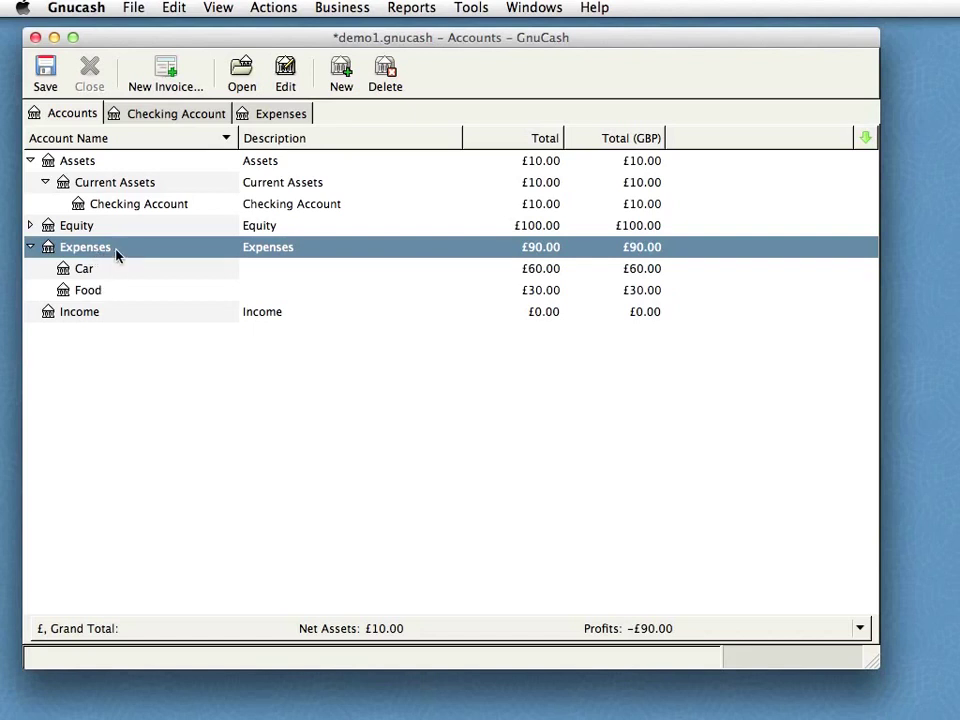
{"action": "left_click", "coordinate": [285, 75]}
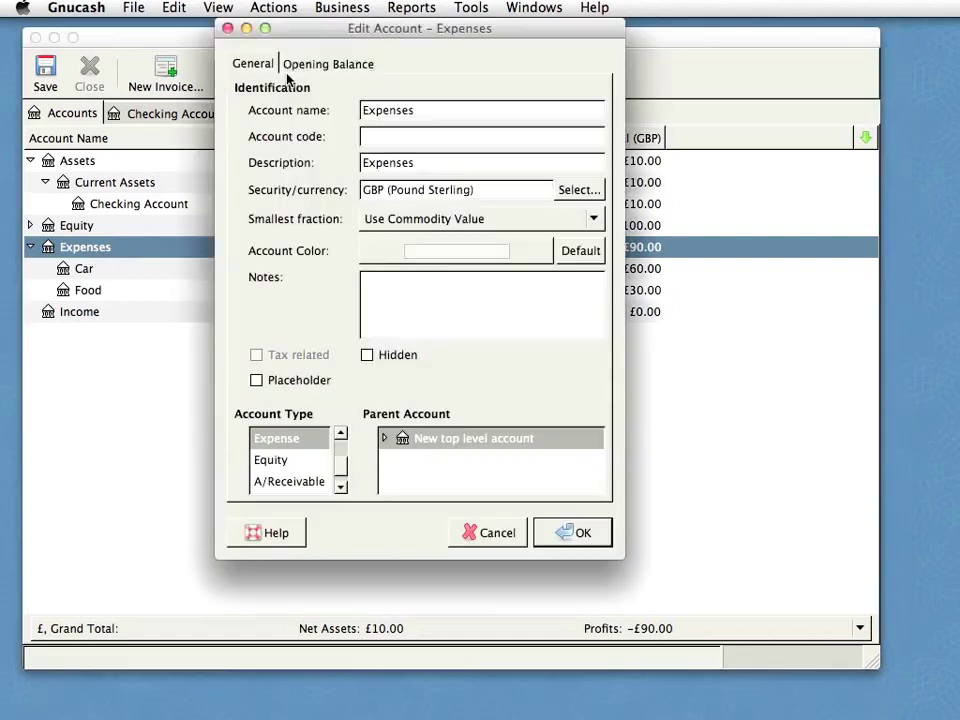
{"action": "left_click", "coordinate": [256, 380]}
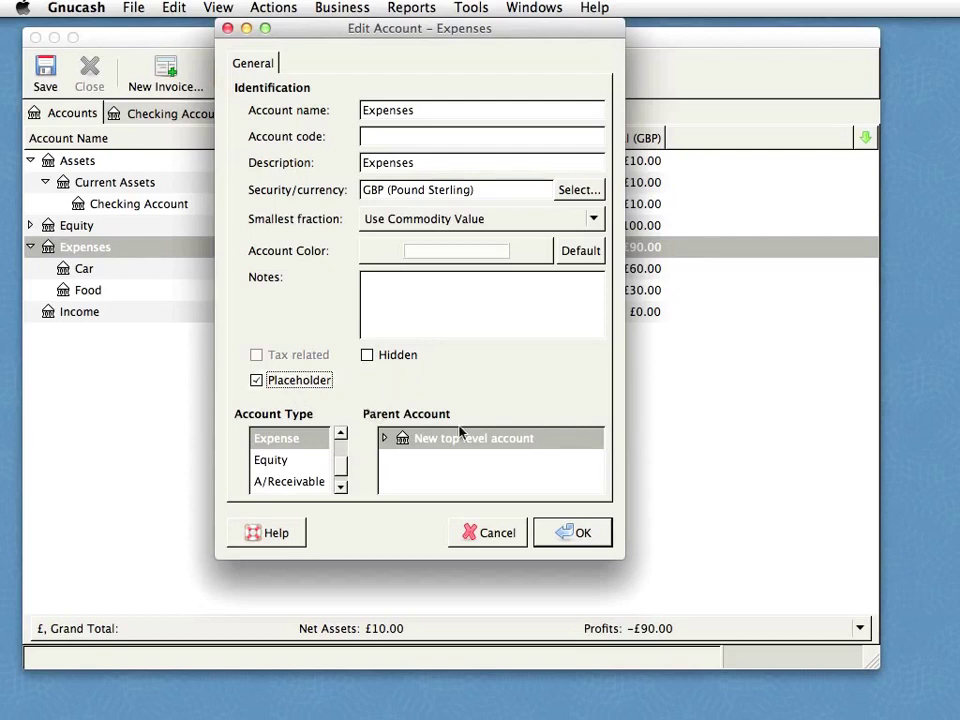
{"action": "left_click", "coordinate": [563, 532]}
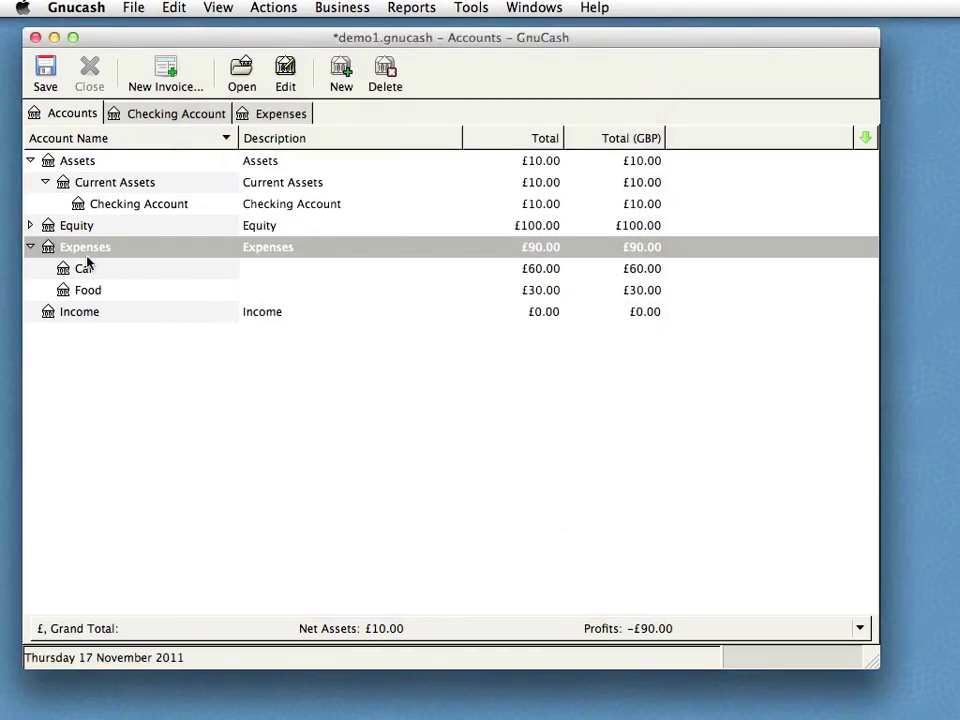
- Rename the Checking Account under Current Assets as Current Account
{"action": "left_click", "coordinate": [120, 205]}
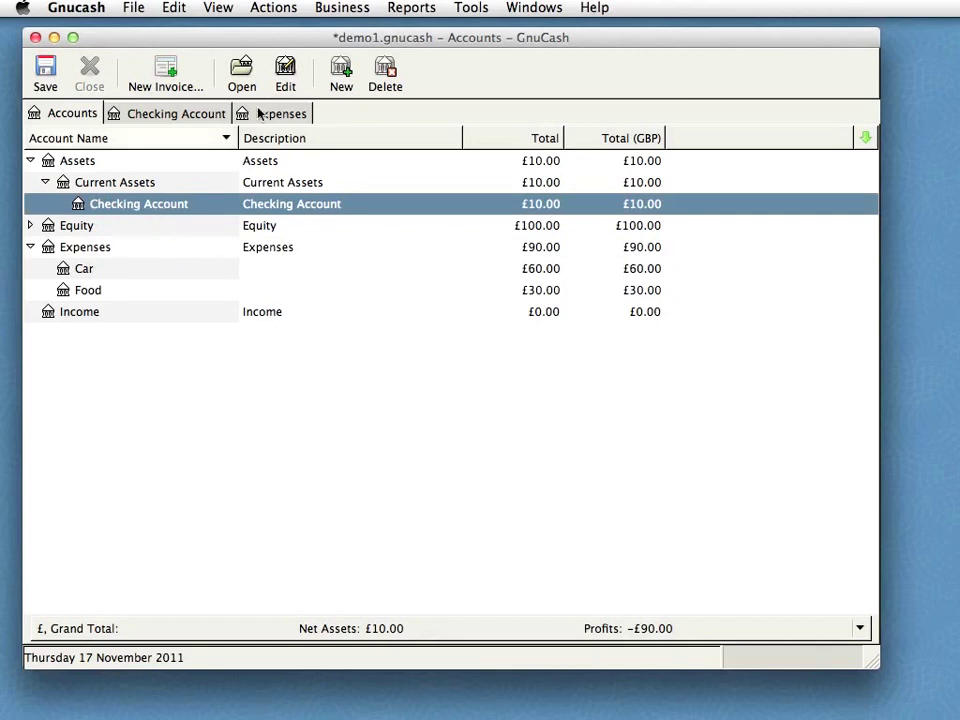
{"action": "left_click", "coordinate": [285, 75]}
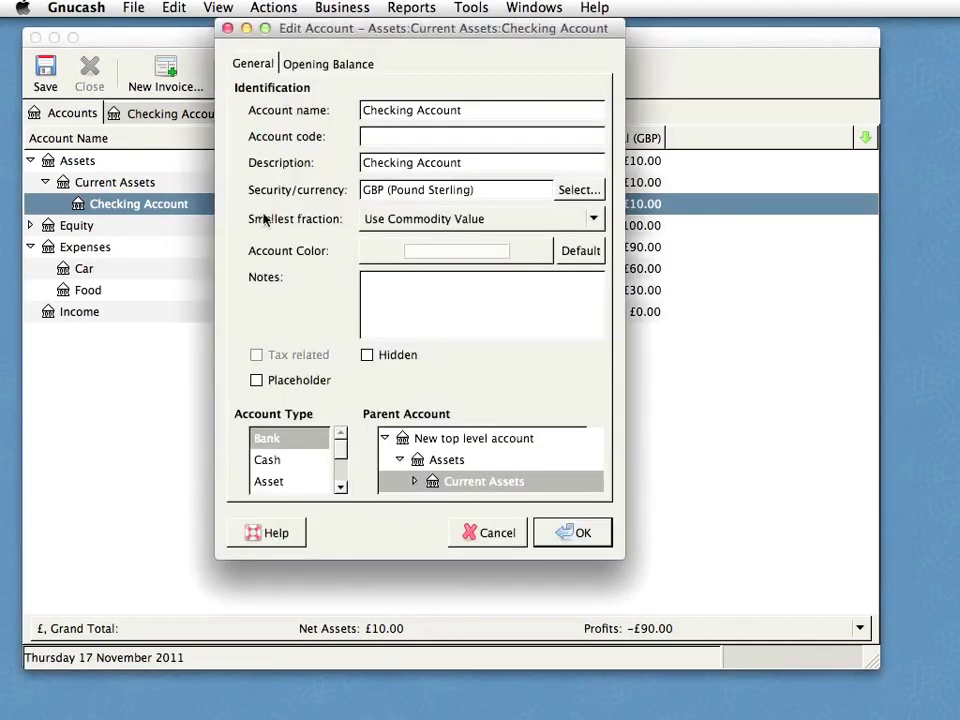
{"action": "double_click", "coordinate": [388, 109]}
{"action": "type", "text": "Current"}
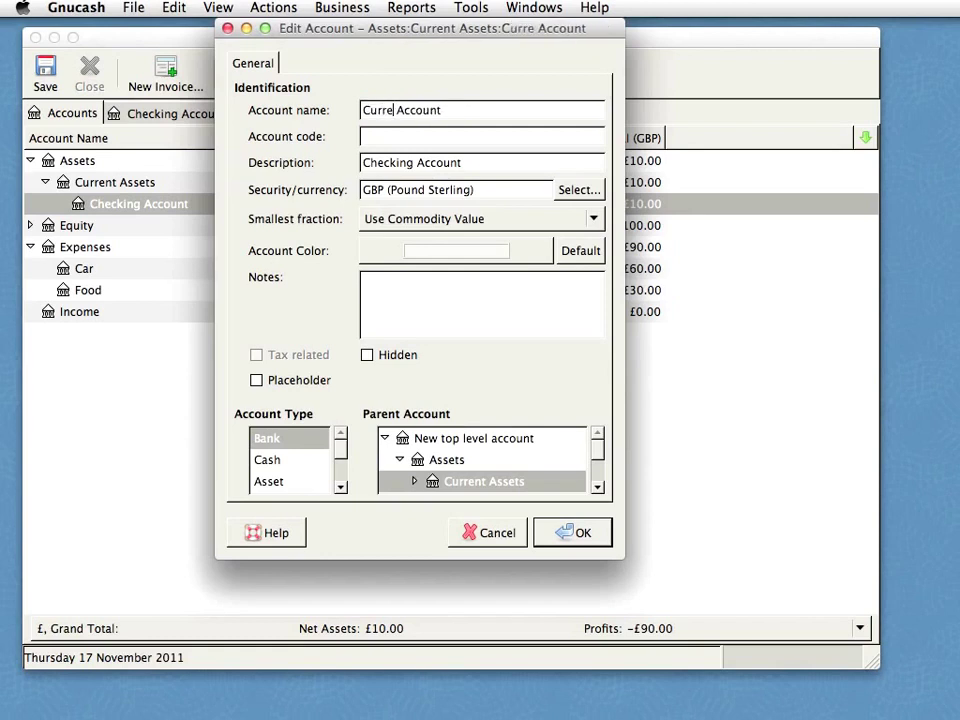
{"action": "left_click", "coordinate": [568, 530]}
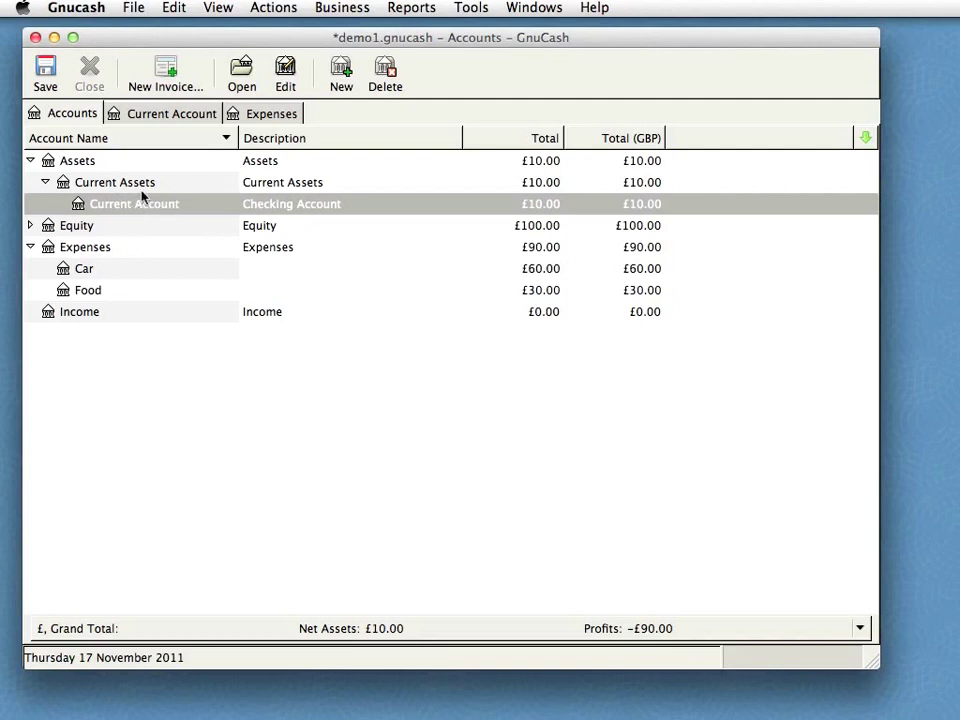
- Review the parent account setting in the properties of Current Account
{"action": "left_click", "coordinate": [285, 80]}
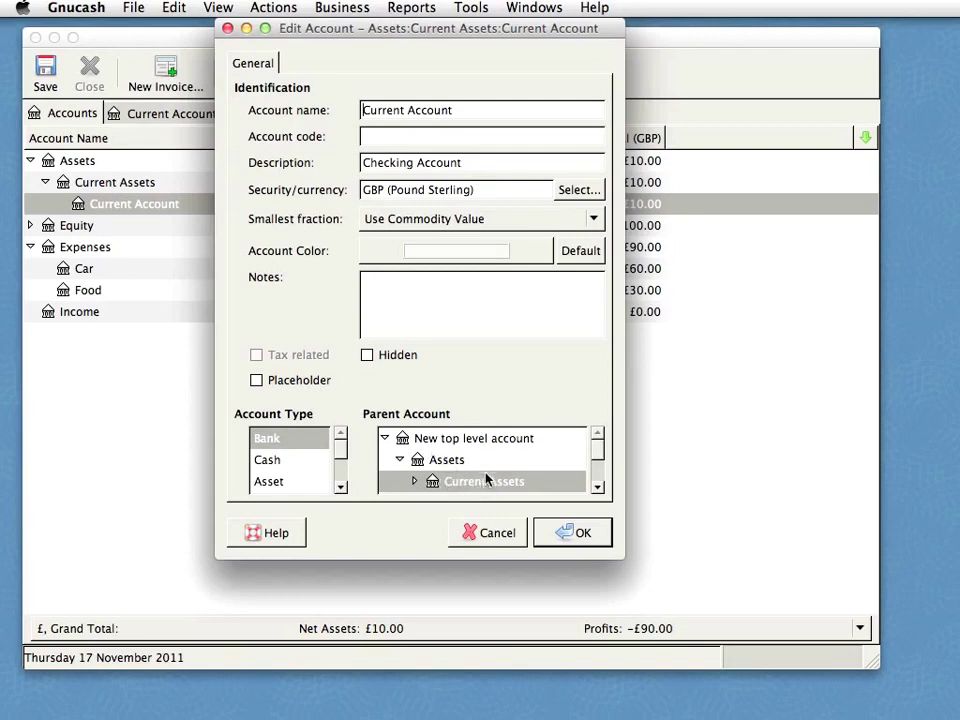
{"action": "mouse_move", "coordinate": [598, 459]}
{"action": "left_mouse_down"}
{"action": "mouse_move", "coordinate": [598, 485]}
{"action": "mouse_move", "coordinate": [598, 448]}
{"action": "left_mouse_up"}
{"action": "left_click", "coordinate": [583, 533]}
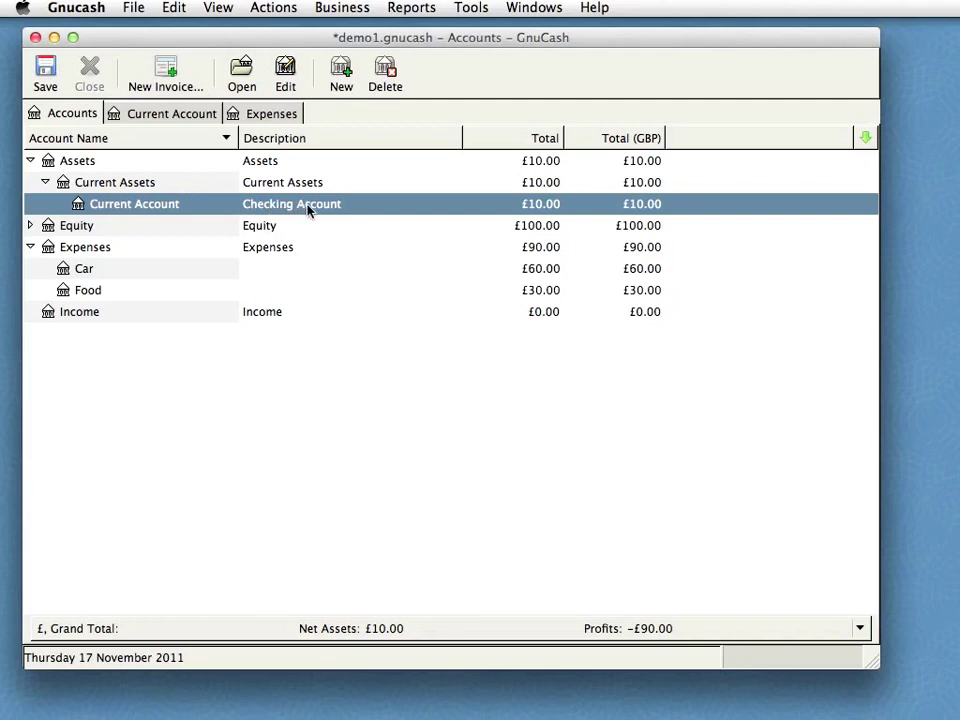
- Save the file and close the empty Expenses register
{"action": "key", "text": "super+s"}
{"action": "double_click", "coordinate": [152, 208]}
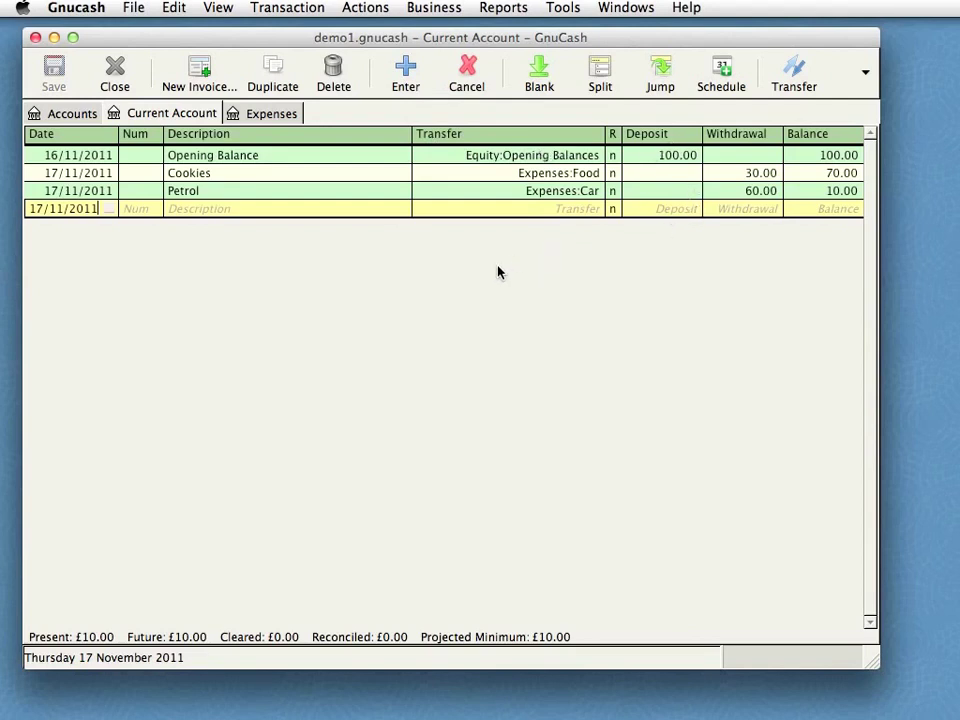
{"action": "key", "text": "Up"}
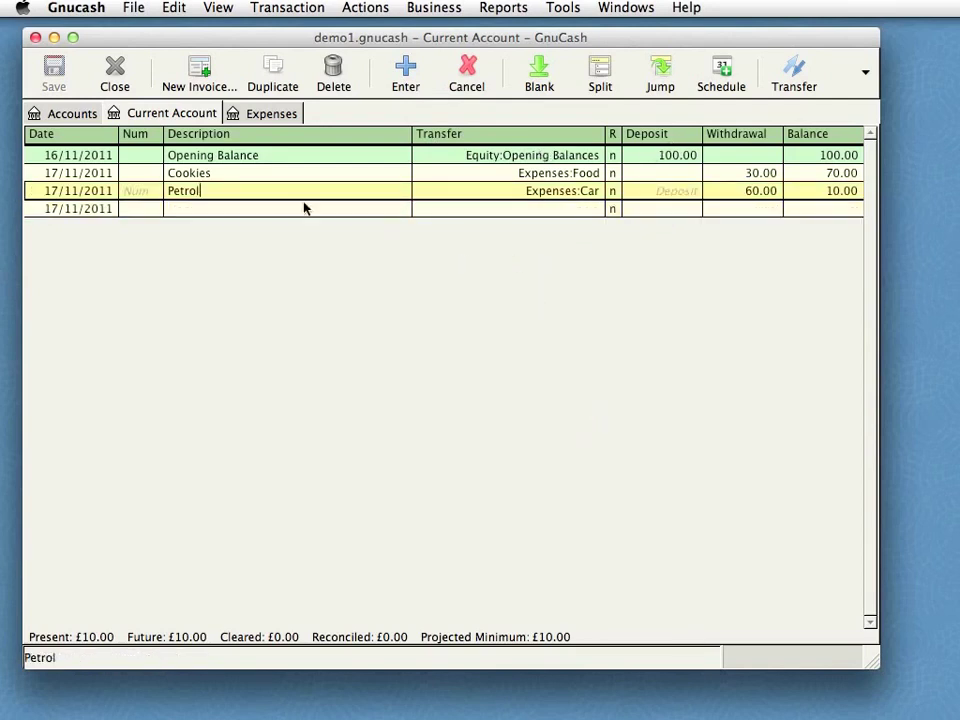
{"action": "left_click", "coordinate": [276, 114]}
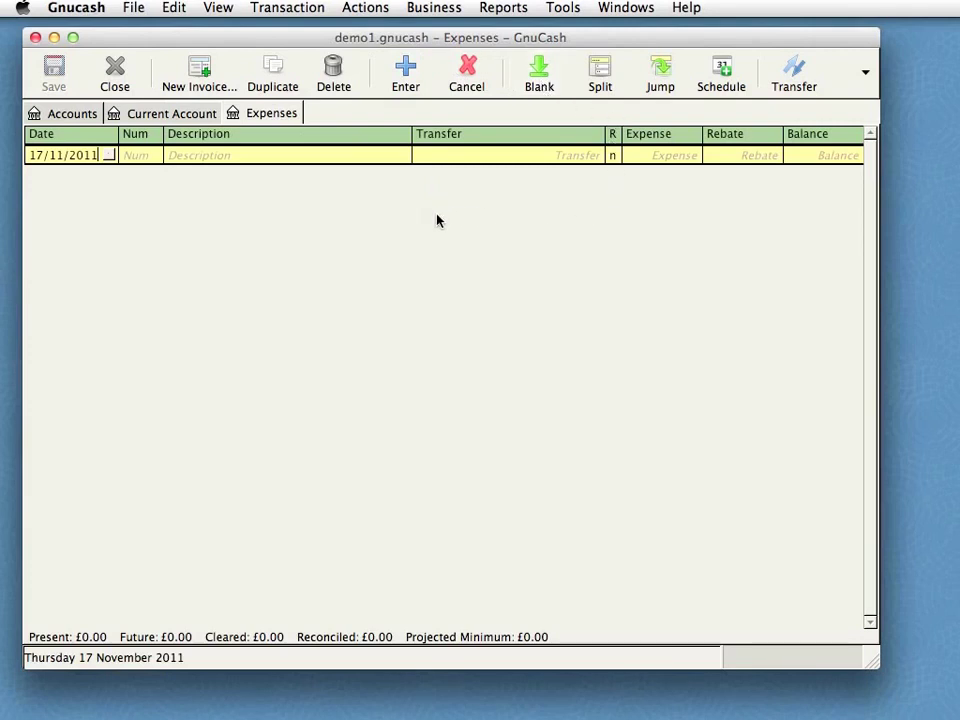
{"action": "left_click", "coordinate": [116, 78]}
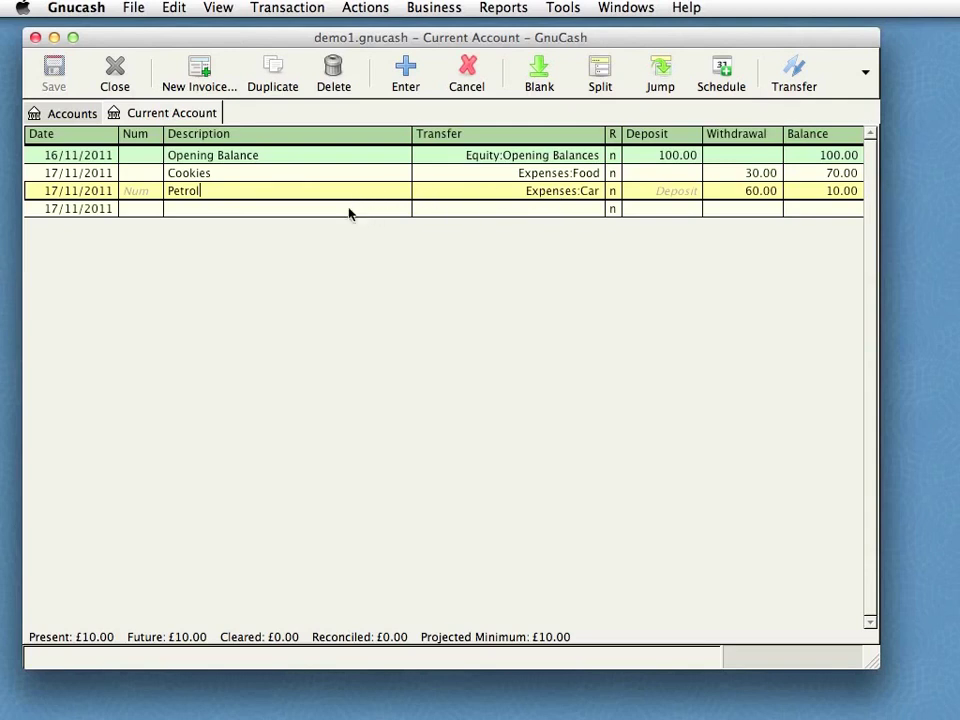
- Start a new Current Account transaction whose description is the payee's first name followed by "to clean car"
{"action": "left_click", "coordinate": [222, 212]}
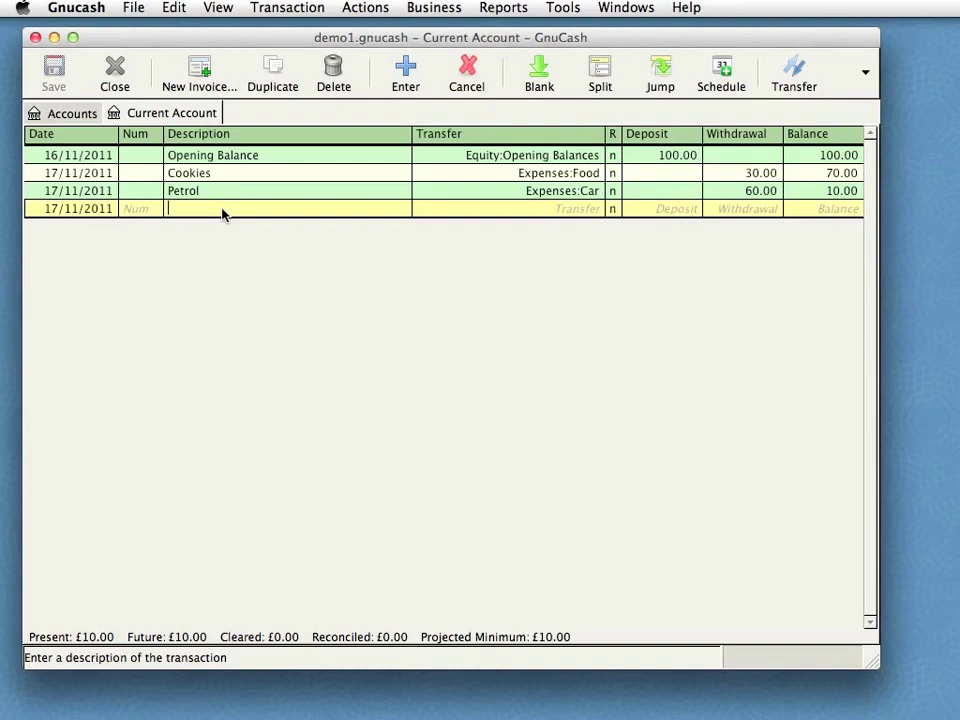
{"action": "type", "text": "Pay"}
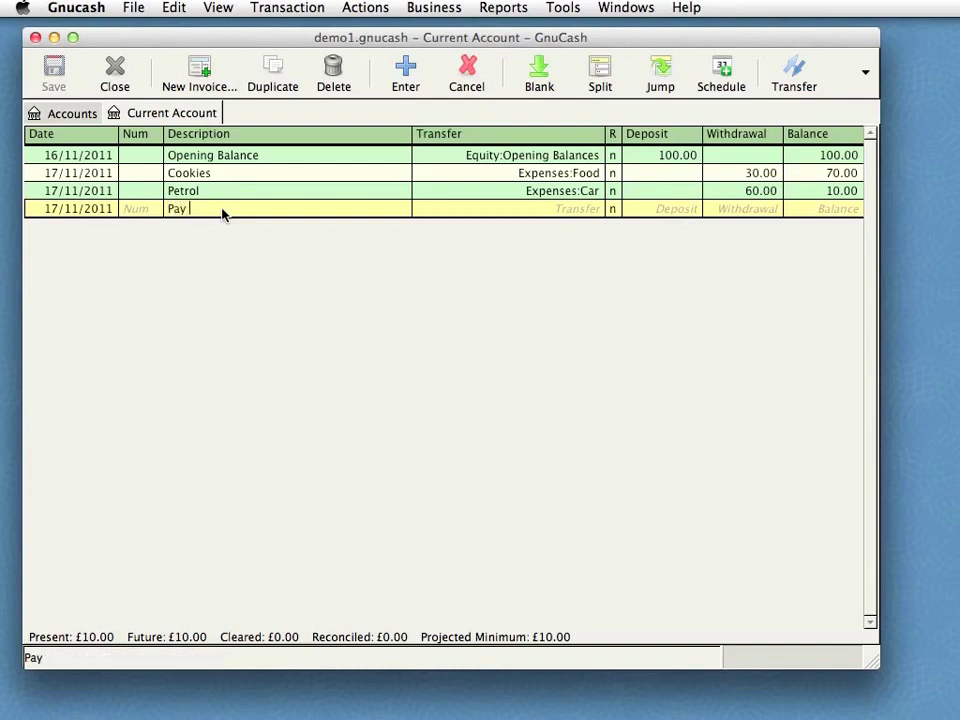
{"action": "key", "text": "BackSpace"}
{"action": "key", "text": "BackSpace"}
{"action": "key", "text": "BackSpace"}
{"action": "key", "text": "BackSpace"}
{"action": "type", "text": "Ben to clean"}
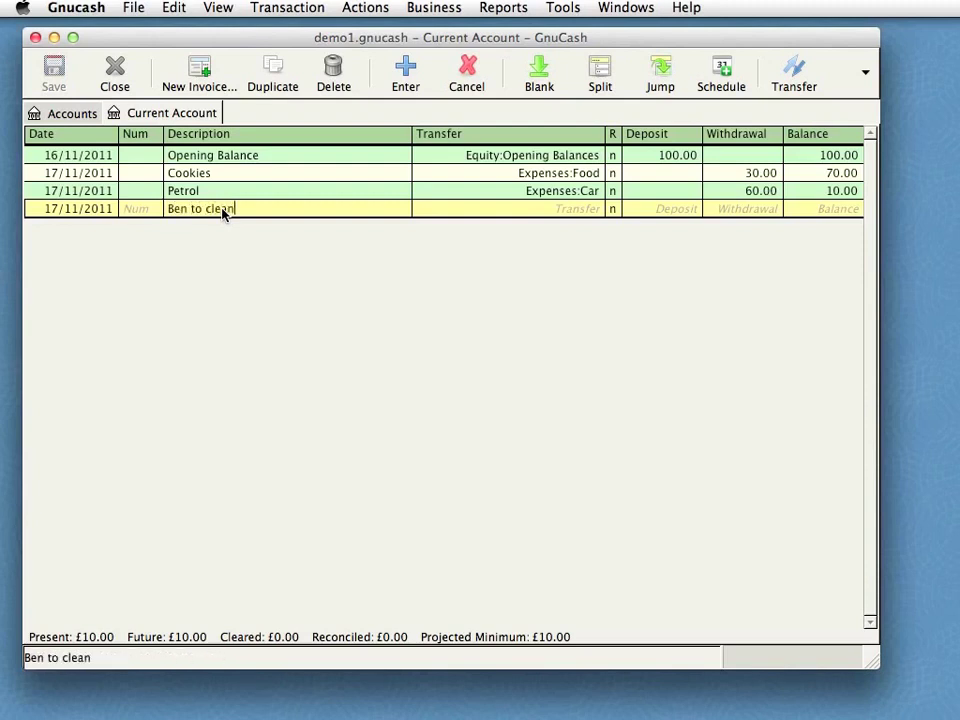
{"action": "type", "text": " car"}
- Assign the car-cleaning transaction to Expenses:Car and record it with a withdrawal of 5.00
{"action": "left_click", "coordinate": [588, 209]}
{"action": "left_click", "coordinate": [598, 209]}
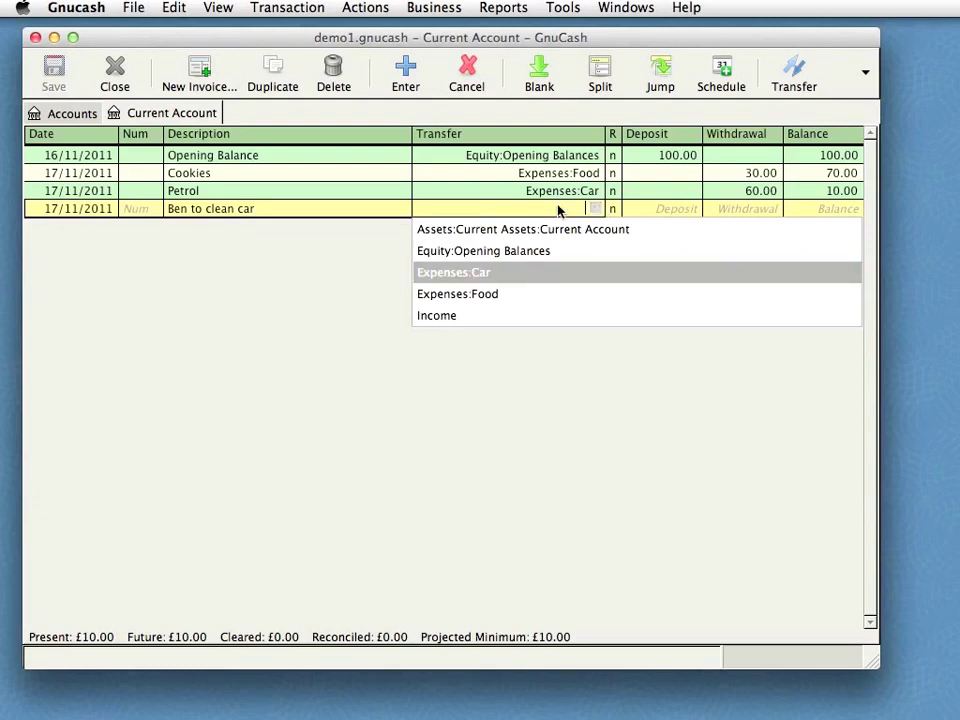
{"action": "type", "text": "Expenses"}
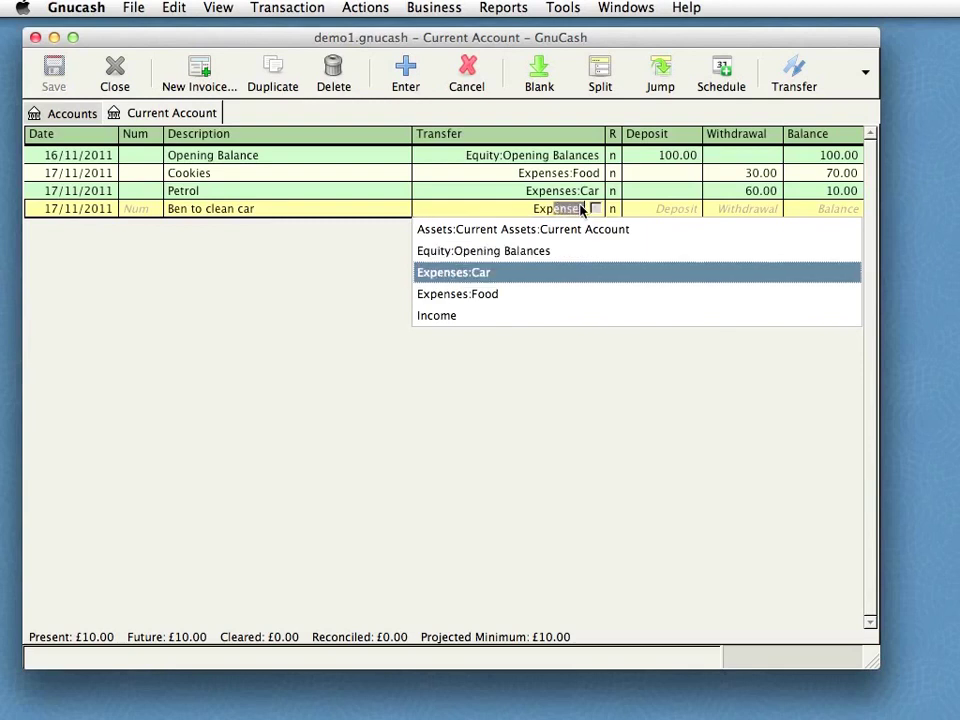
{"action": "type", "text": ":Car"}
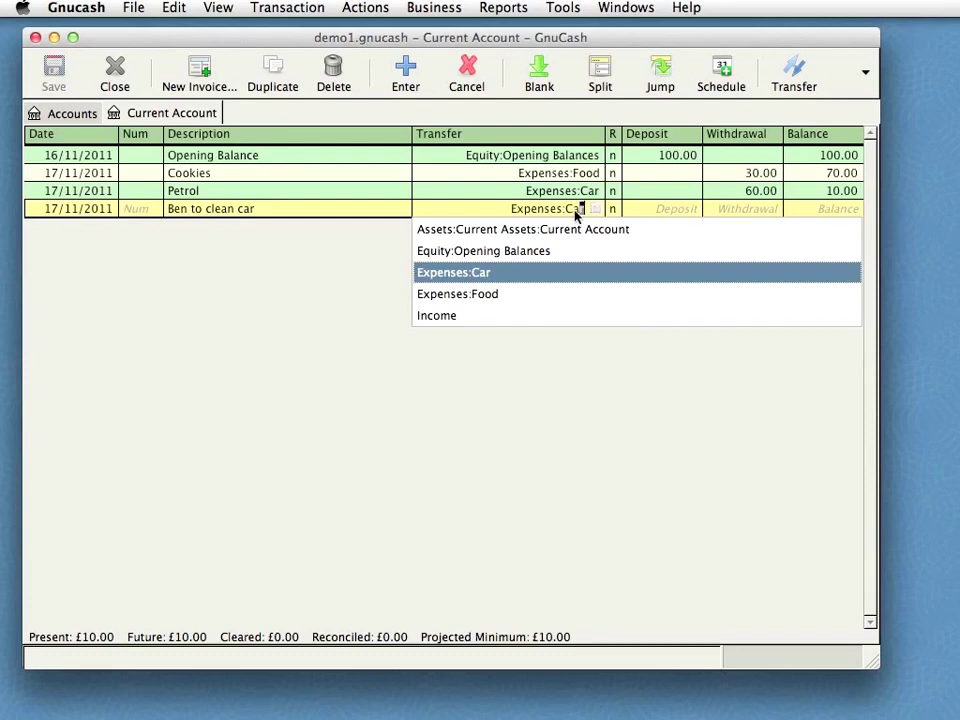
{"action": "key", "text": "Return"}
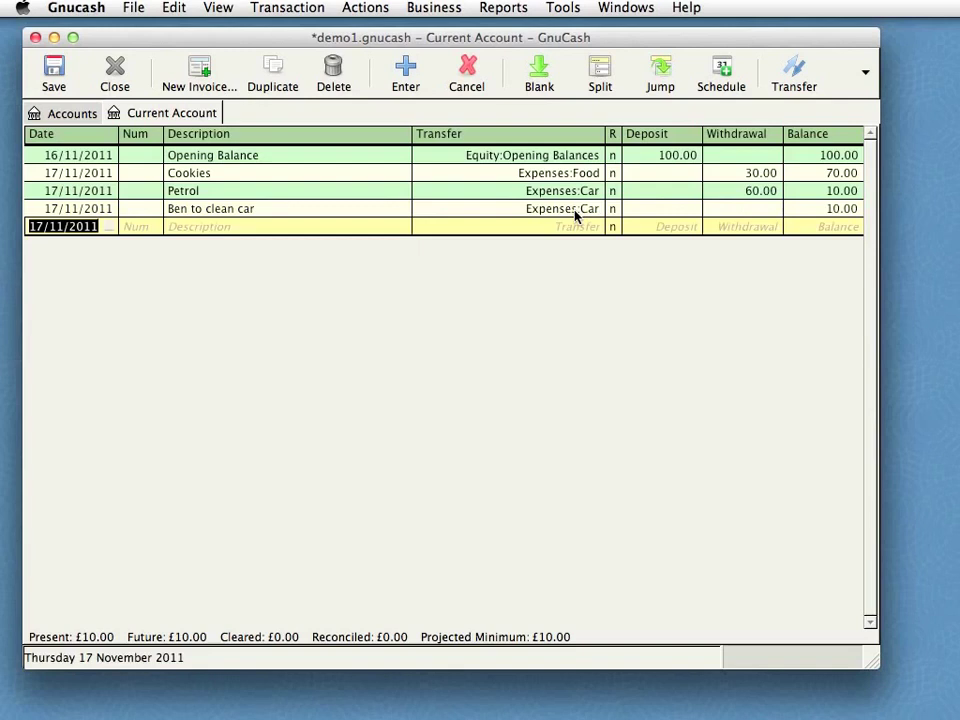
{"action": "left_click", "coordinate": [745, 208]}
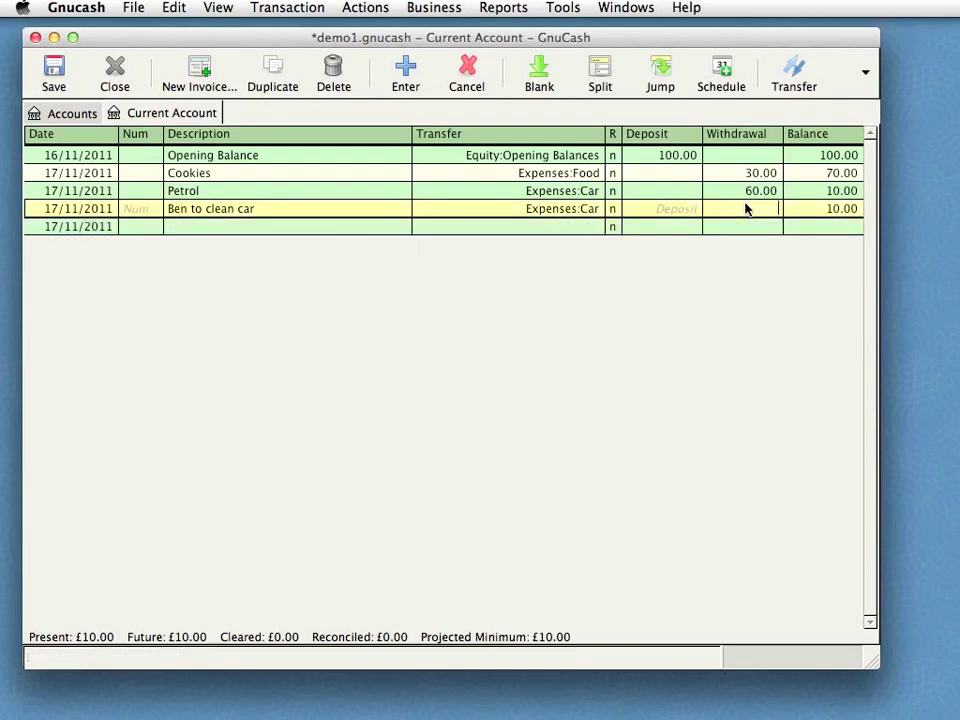
{"action": "type", "text": "5"}
{"action": "key", "text": "Return"}
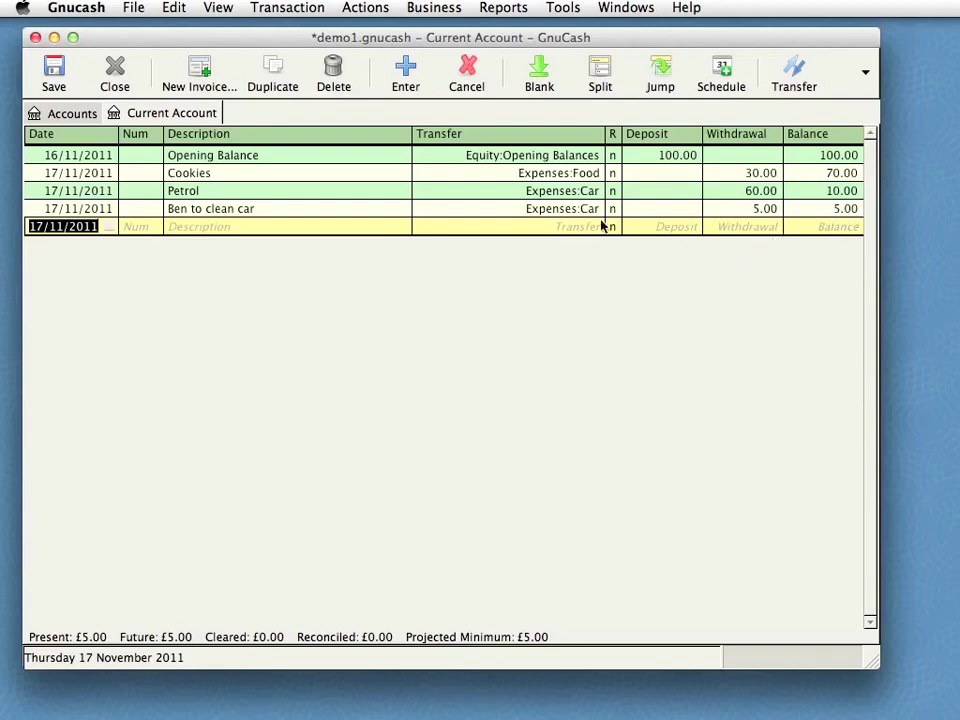
- Compare the car-cleaning entry in the Current Account register with its counterpart in the Car expense register
{"action": "left_click", "coordinate": [555, 209]}
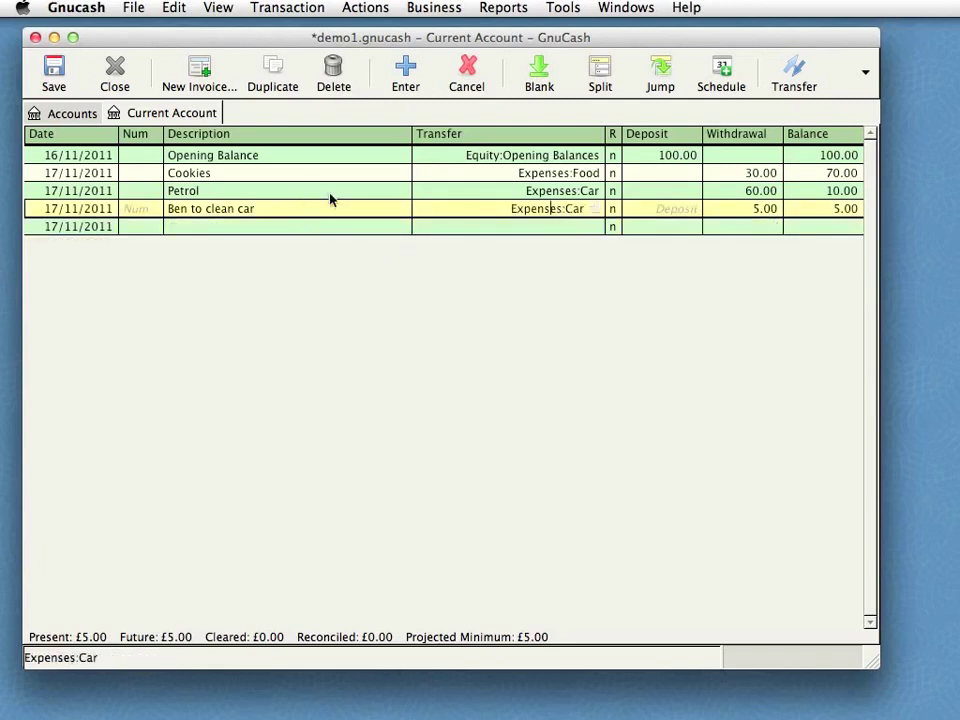
{"action": "left_click", "coordinate": [72, 115]}
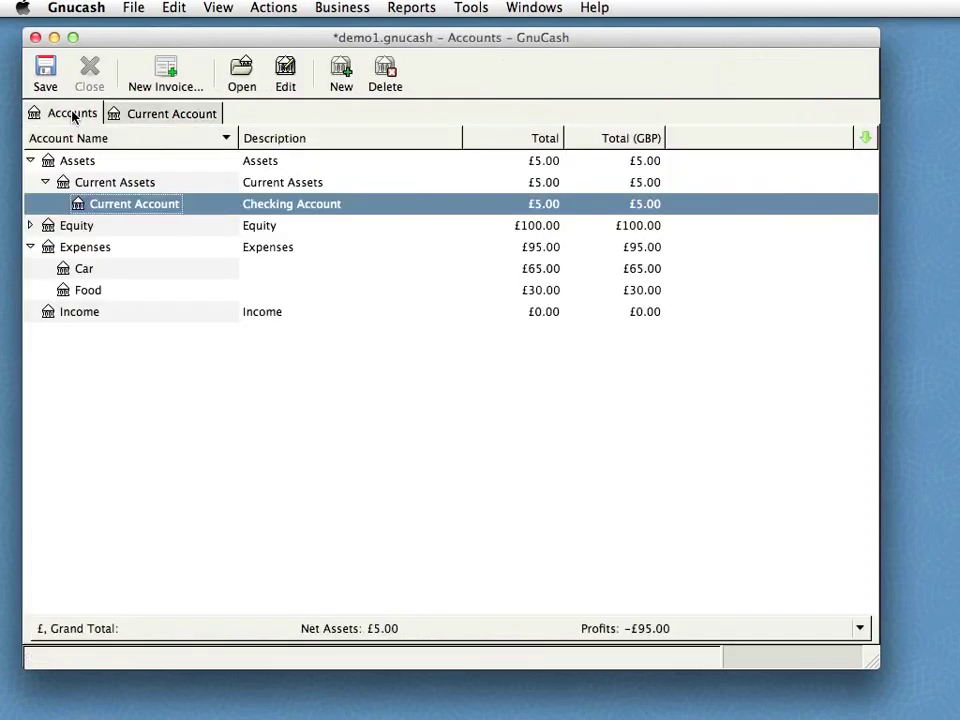
{"action": "double_click", "coordinate": [86, 270]}
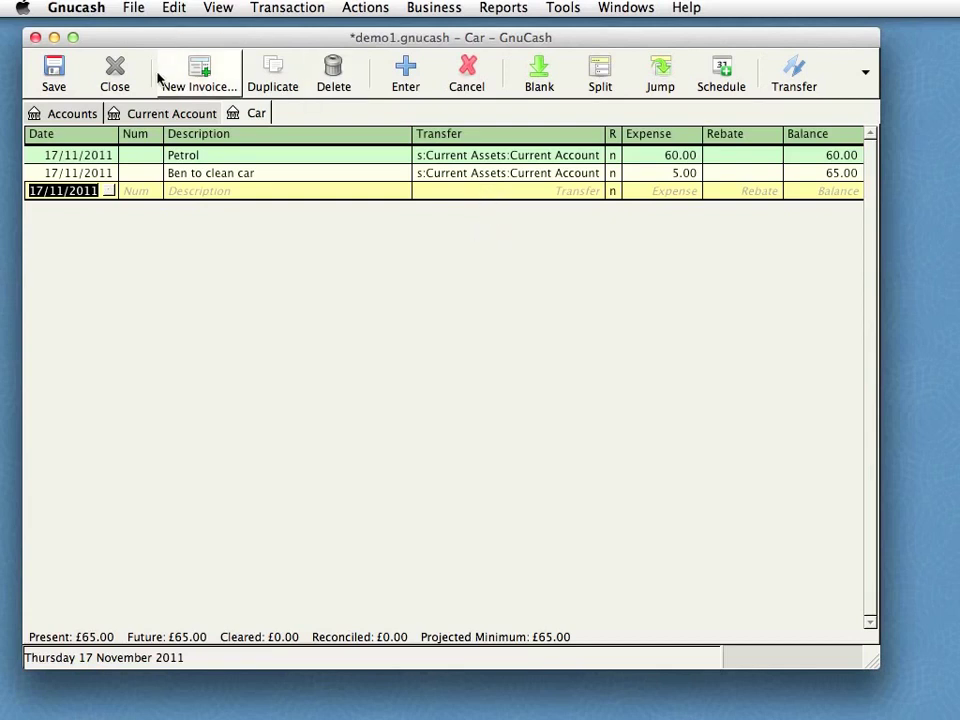
{"action": "left_click", "coordinate": [165, 114]}
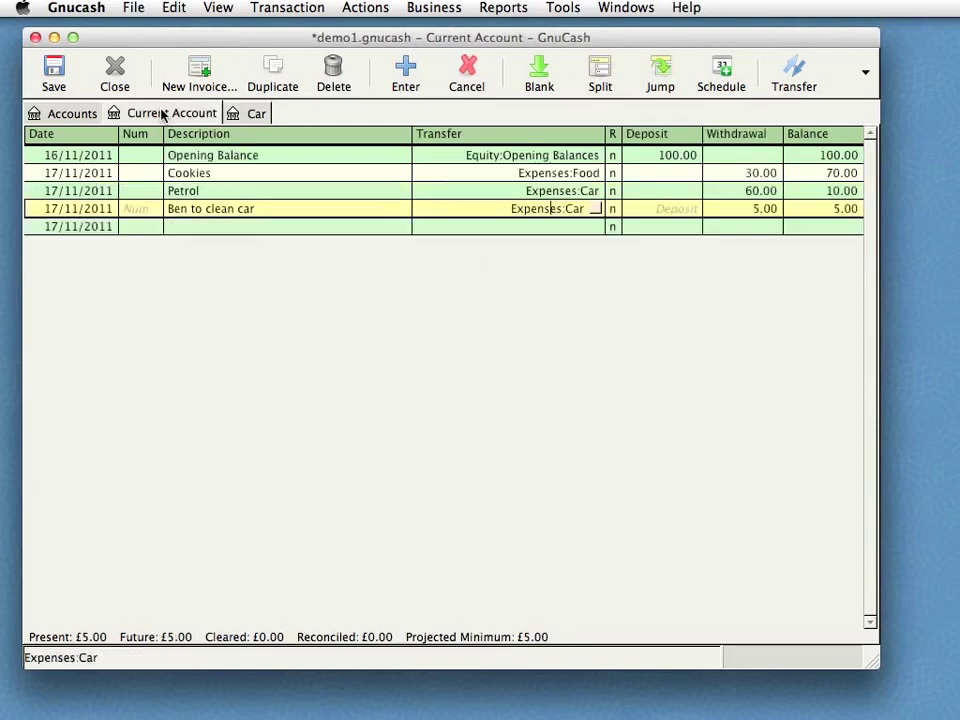
{"action": "left_click", "coordinate": [255, 114]}
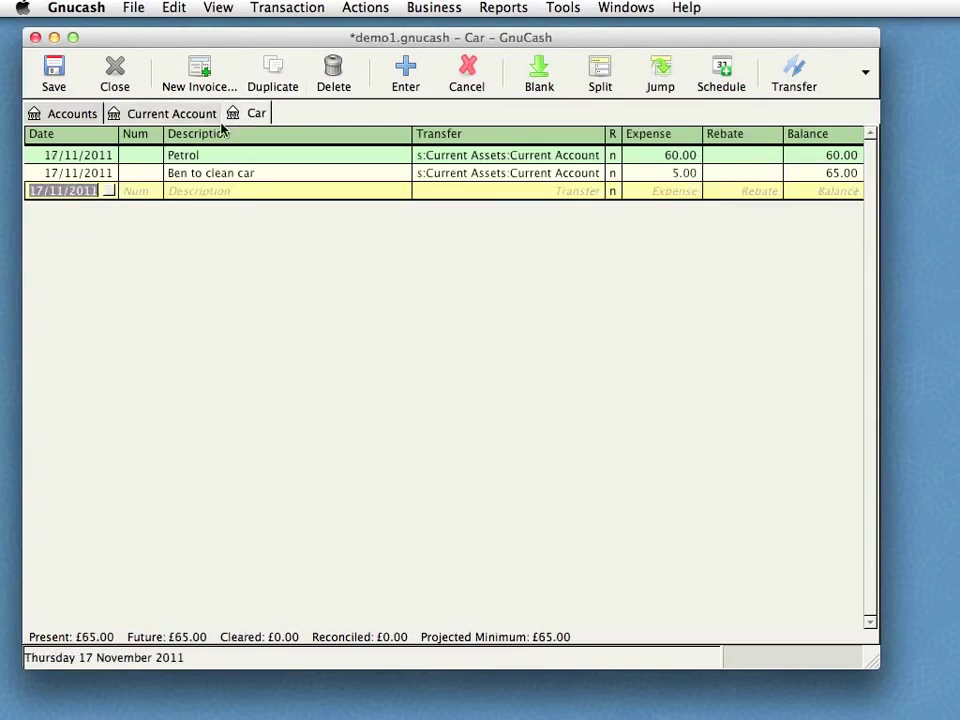
{"action": "left_click", "coordinate": [176, 115]}
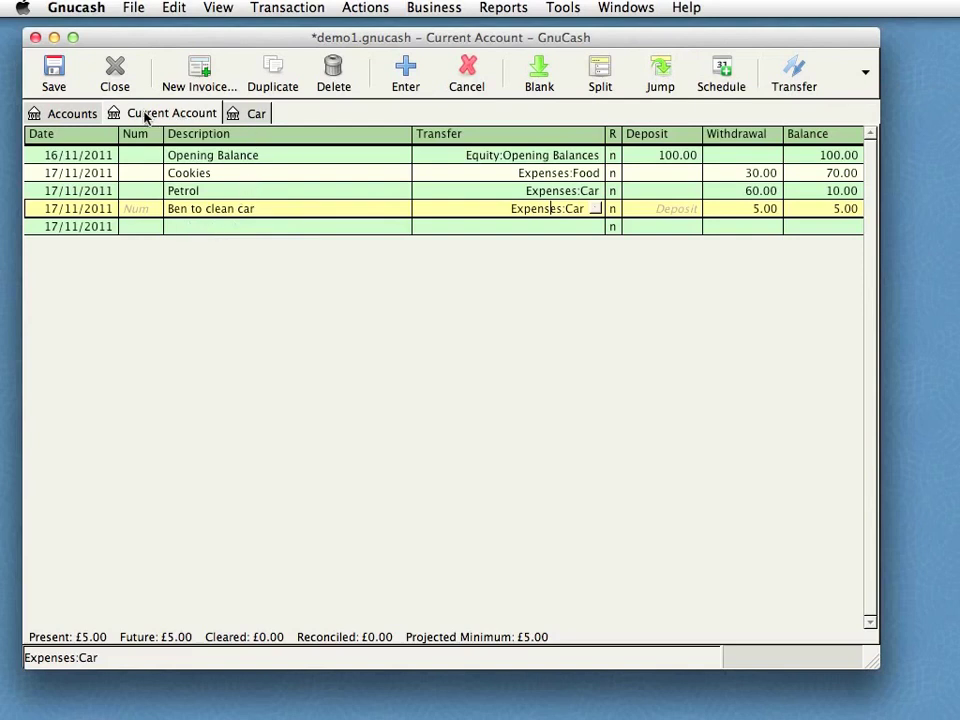
- Jump from the Cookies transaction in the Current Account to its matching entry in the Food register
{"action": "left_click", "coordinate": [300, 174]}
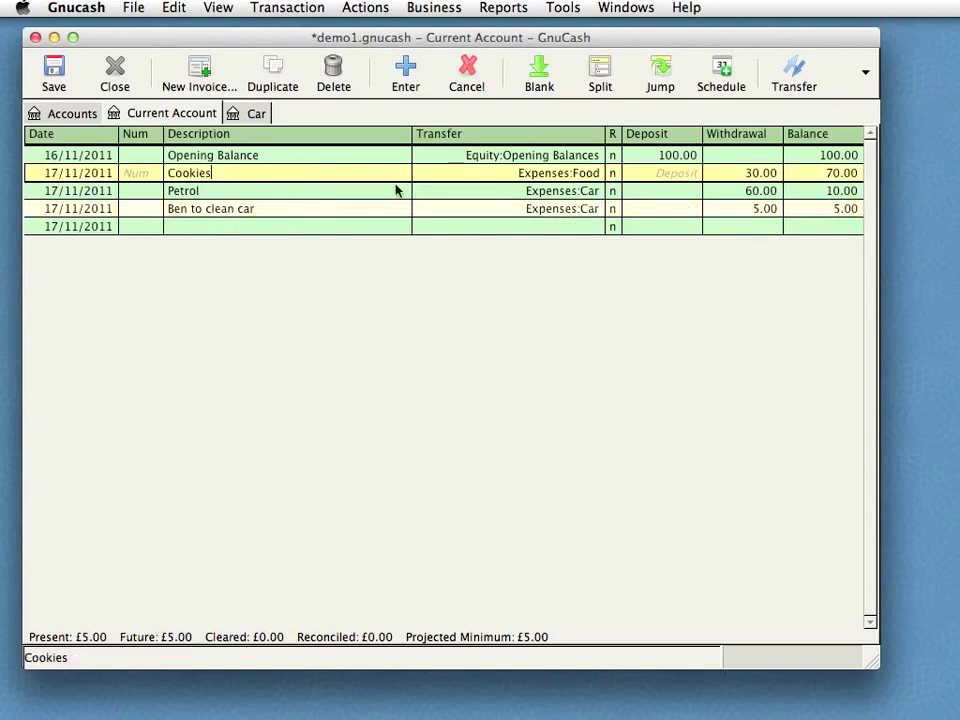
{"action": "left_click", "coordinate": [657, 78]}
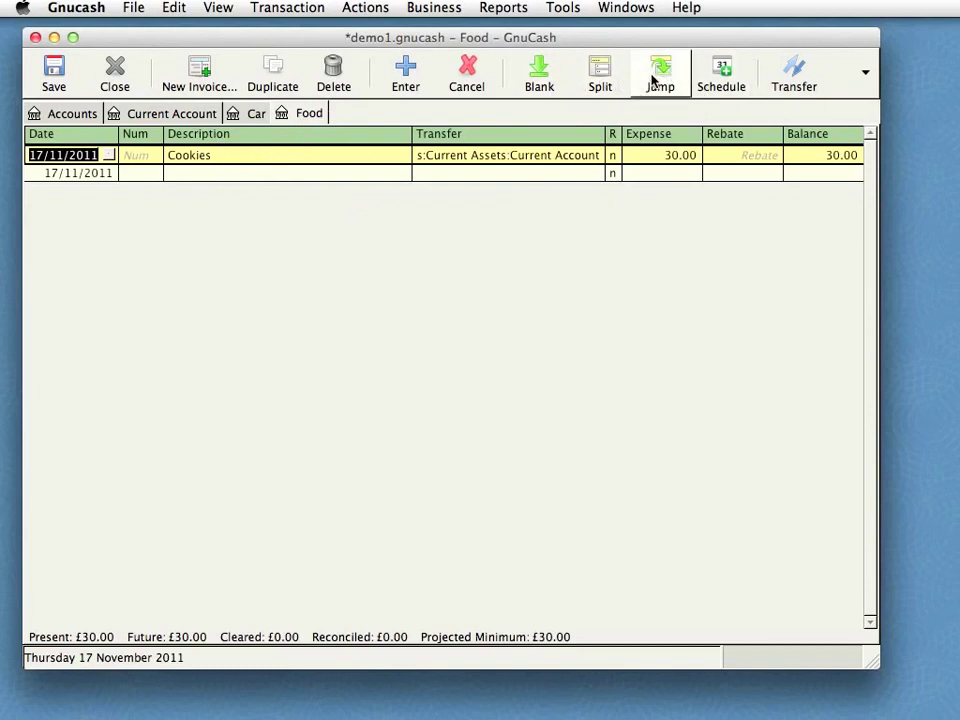
{"action": "left_click", "coordinate": [648, 88]}
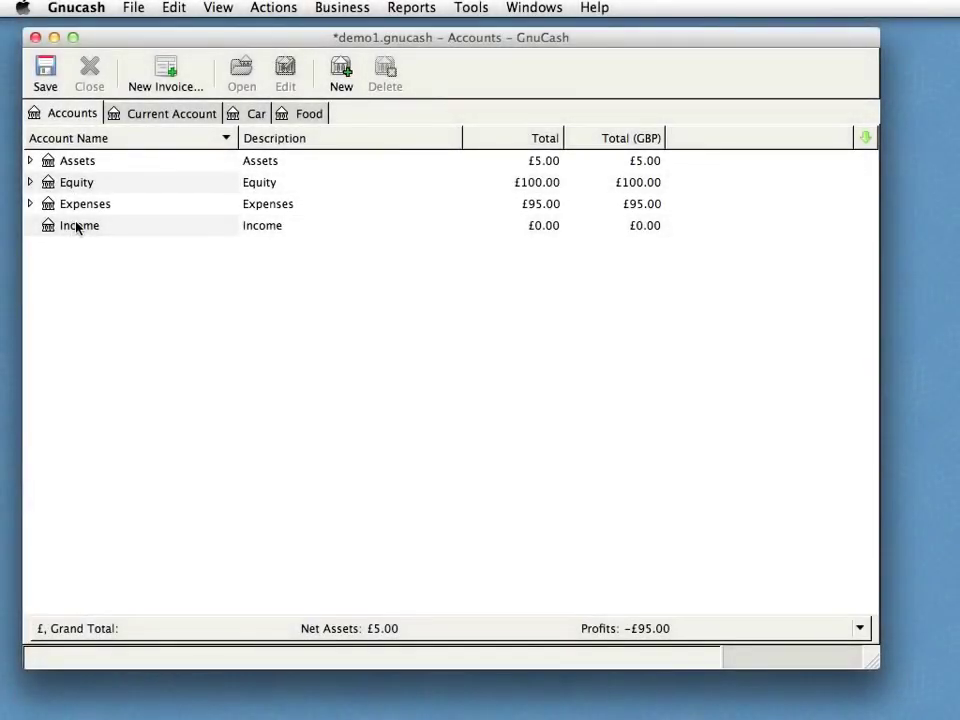
- Create an income sub-account named Salary under Income and expand Income in the account tree
{"action": "left_click", "coordinate": [85, 228]}
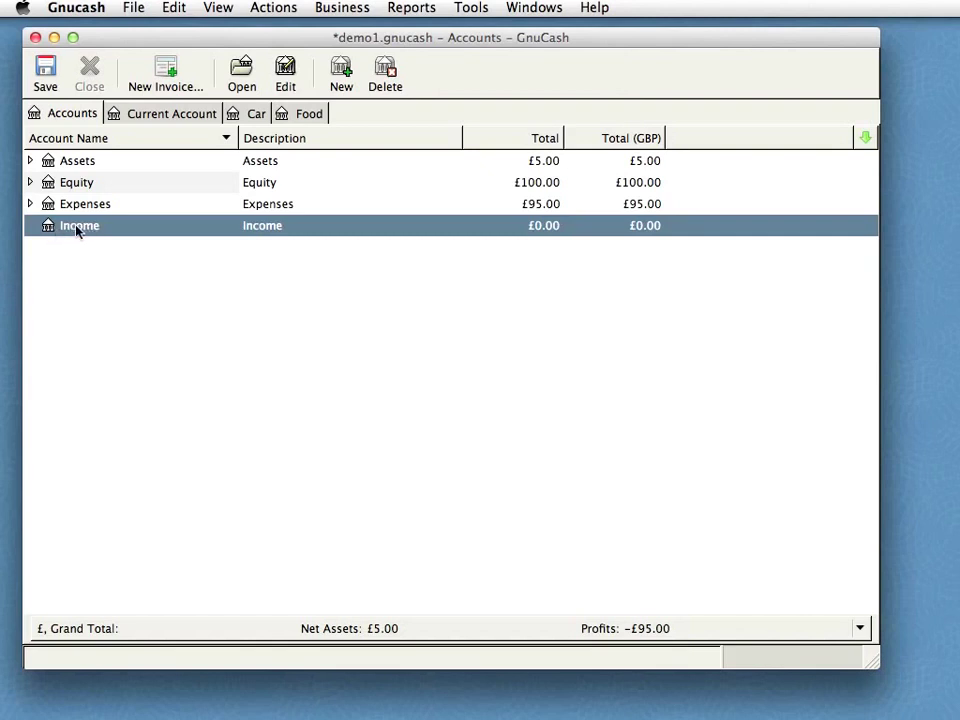
{"action": "left_click", "coordinate": [340, 76]}
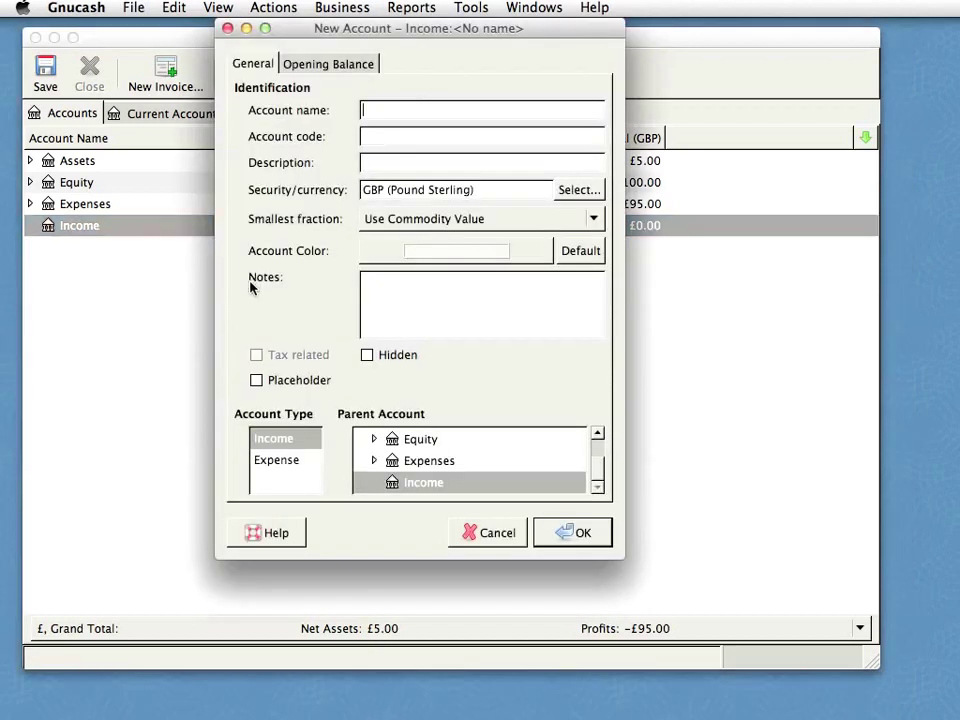
{"action": "type", "text": "Sal"}
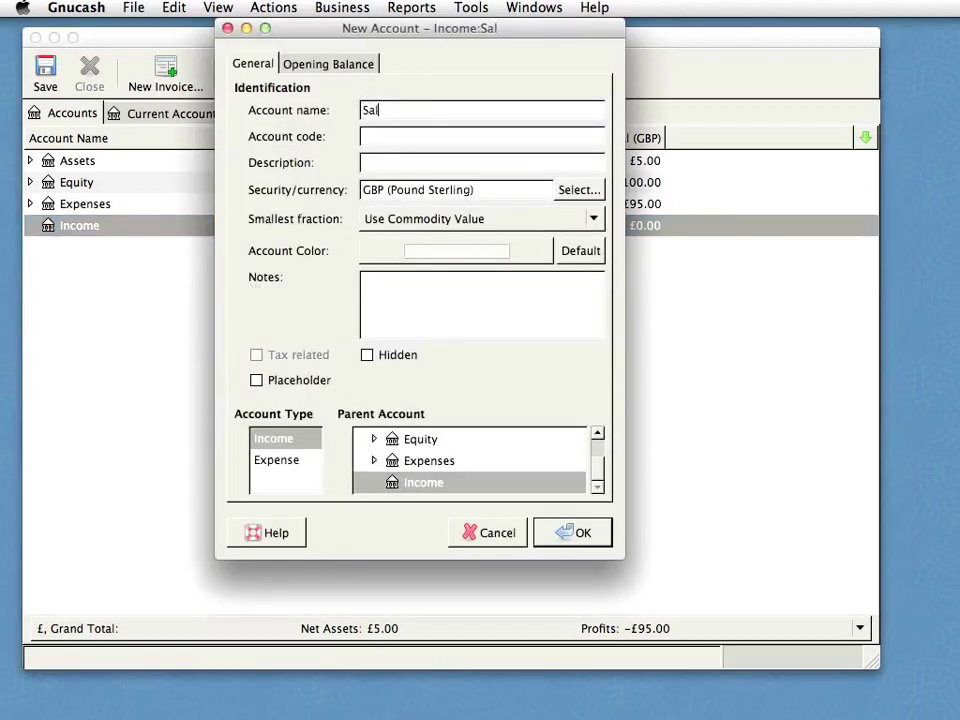
{"action": "type", "text": "ary"}
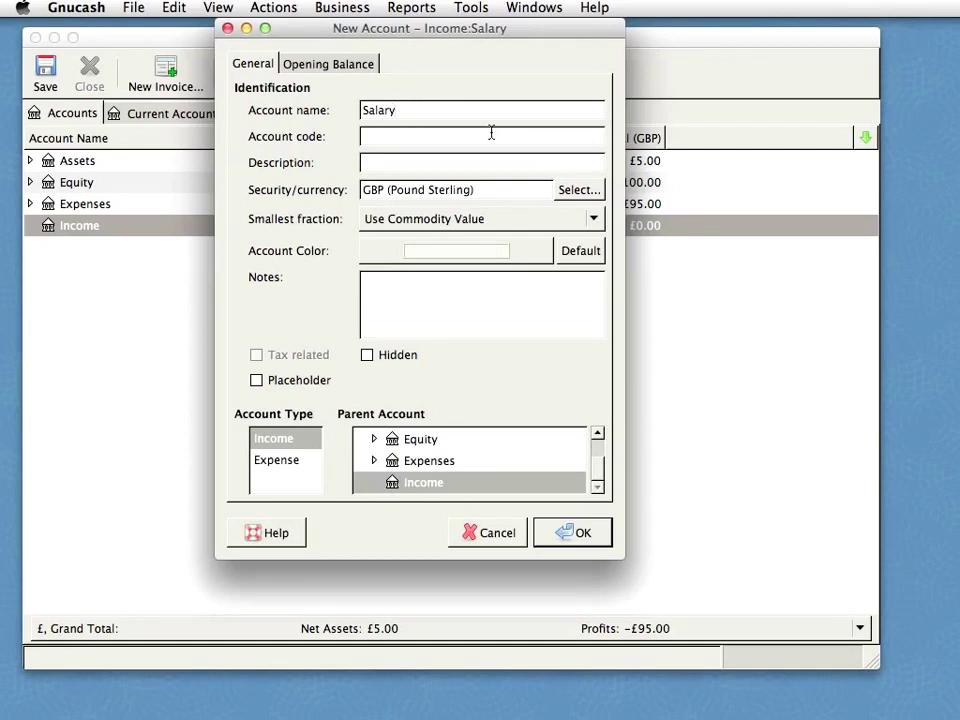
{"action": "left_click", "coordinate": [583, 534]}
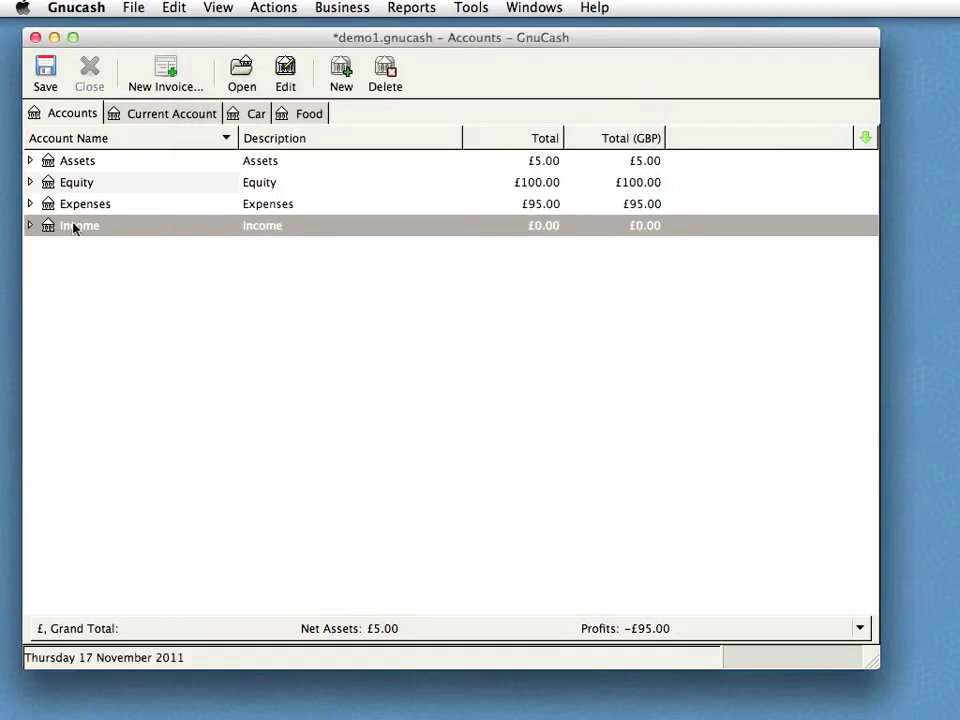
{"action": "left_click", "coordinate": [30, 226]}
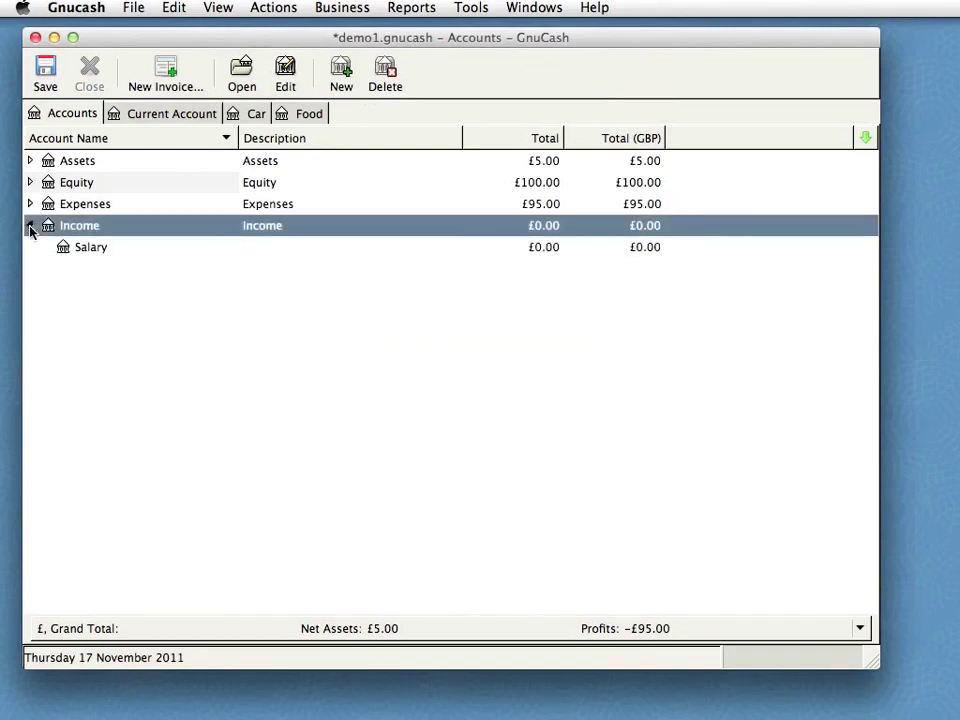
- Enter a transaction in the Salary register with the description Paycheck and an income of 250
{"action": "left_click", "coordinate": [92, 250]}
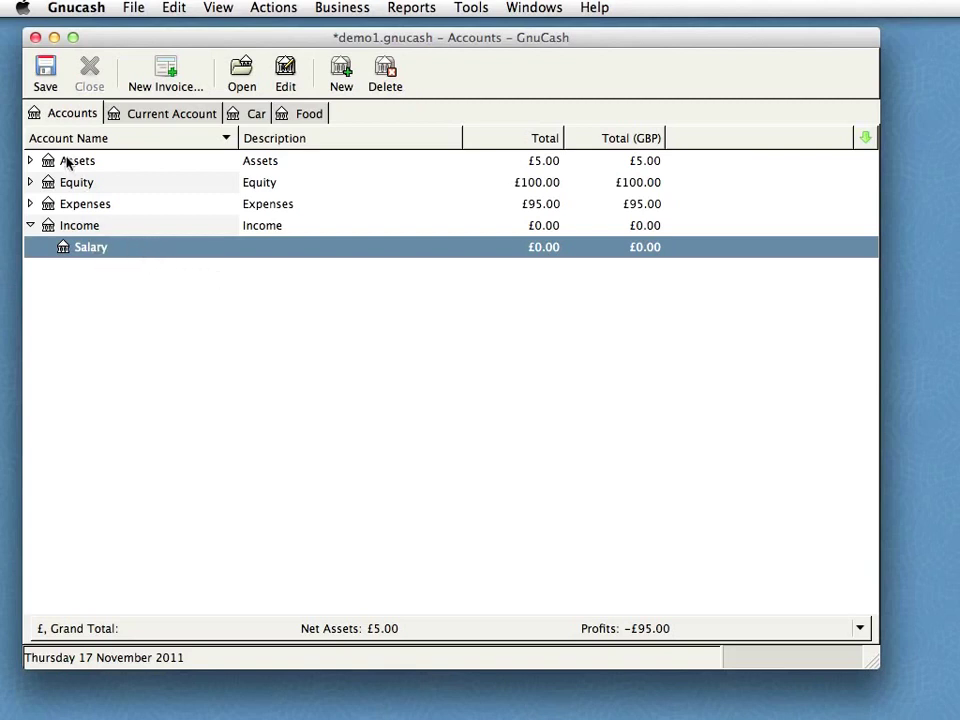
{"action": "double_click", "coordinate": [97, 253]}
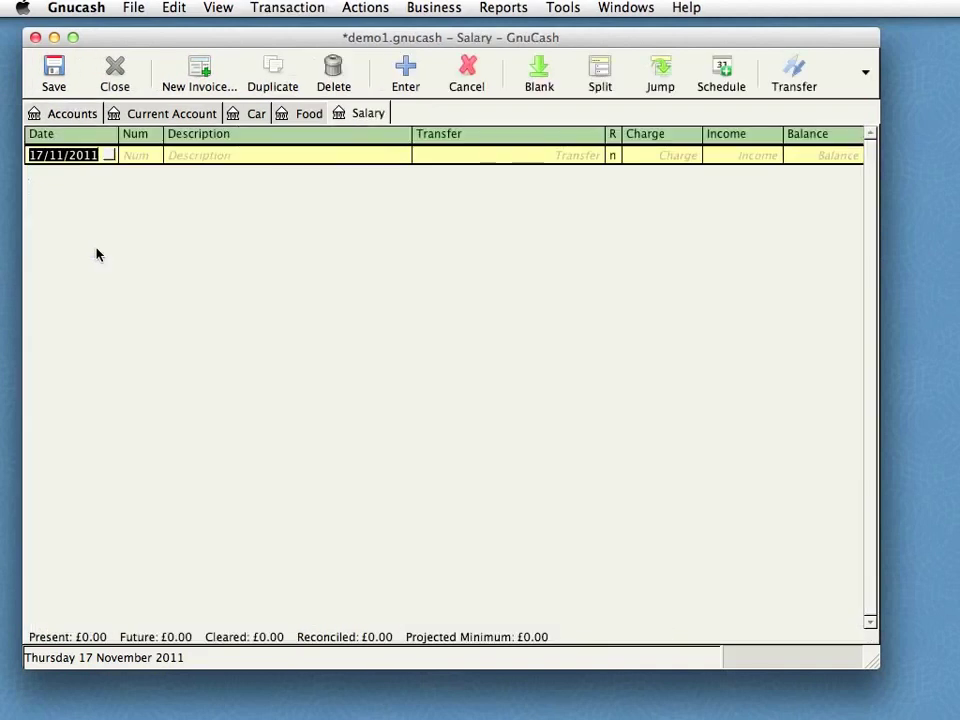
{"action": "left_click", "coordinate": [208, 156]}
{"action": "type", "text": "Pay"}
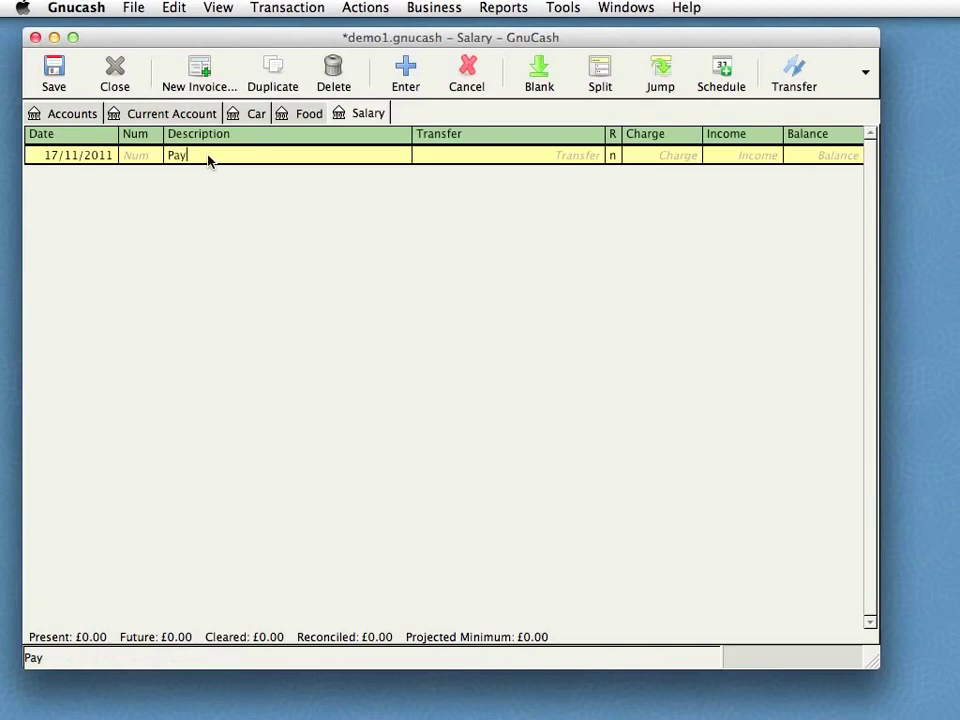
{"action": "type", "text": "check"}
{"action": "left_click", "coordinate": [757, 157]}
{"action": "type", "text": "250"}
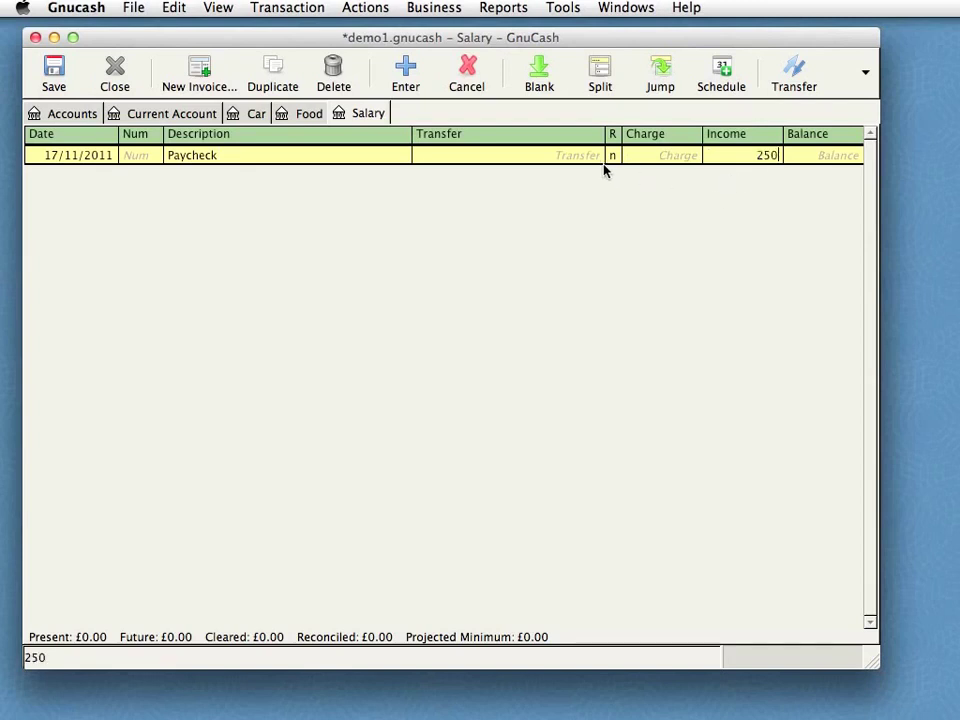
- Set the Paycheck's transfer account to Assets:Current Assets:Current Account and record the transaction
{"action": "left_click", "coordinate": [575, 157]}
{"action": "left_click", "coordinate": [596, 156]}
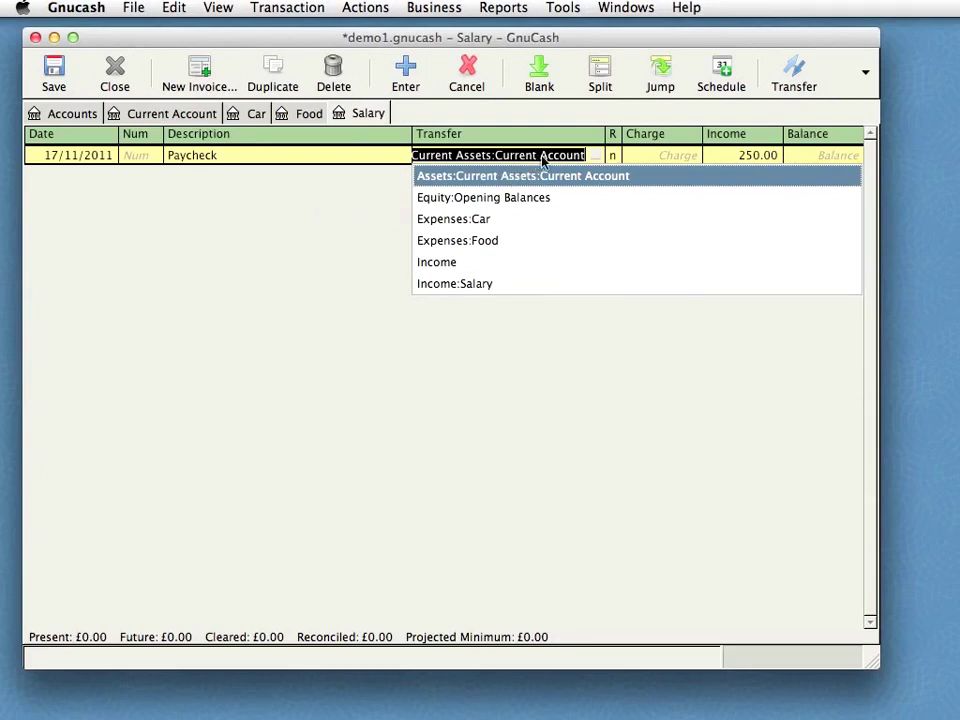
{"action": "left_click", "coordinate": [336, 221]}
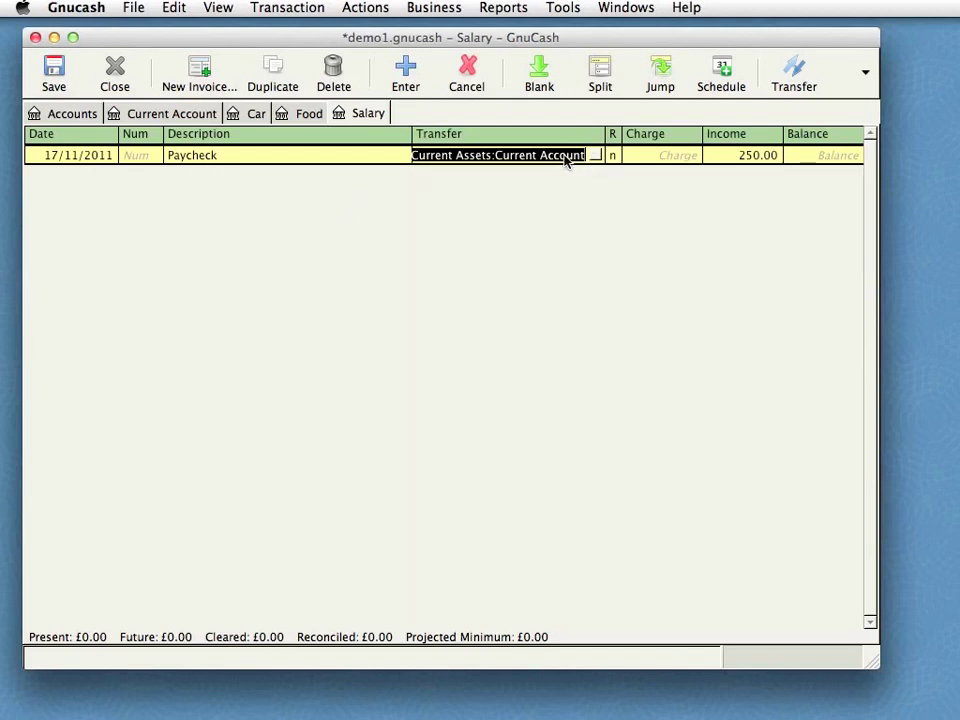
{"action": "key", "text": "Return"}
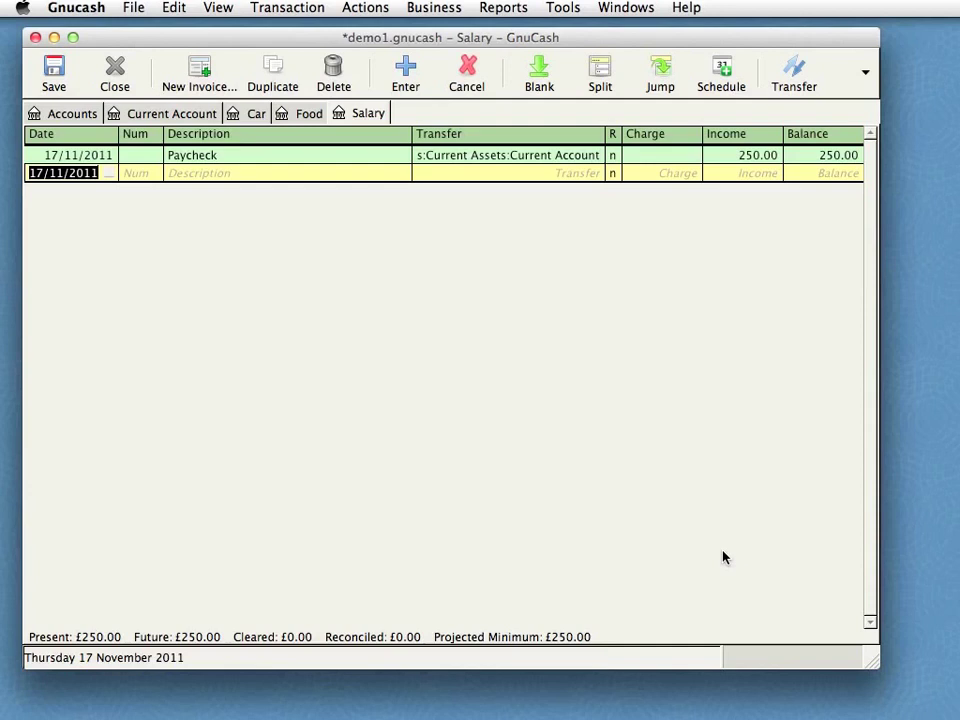
- Review the account totals with Assets expanded down to the Current Account
{"action": "left_click", "coordinate": [50, 113]}
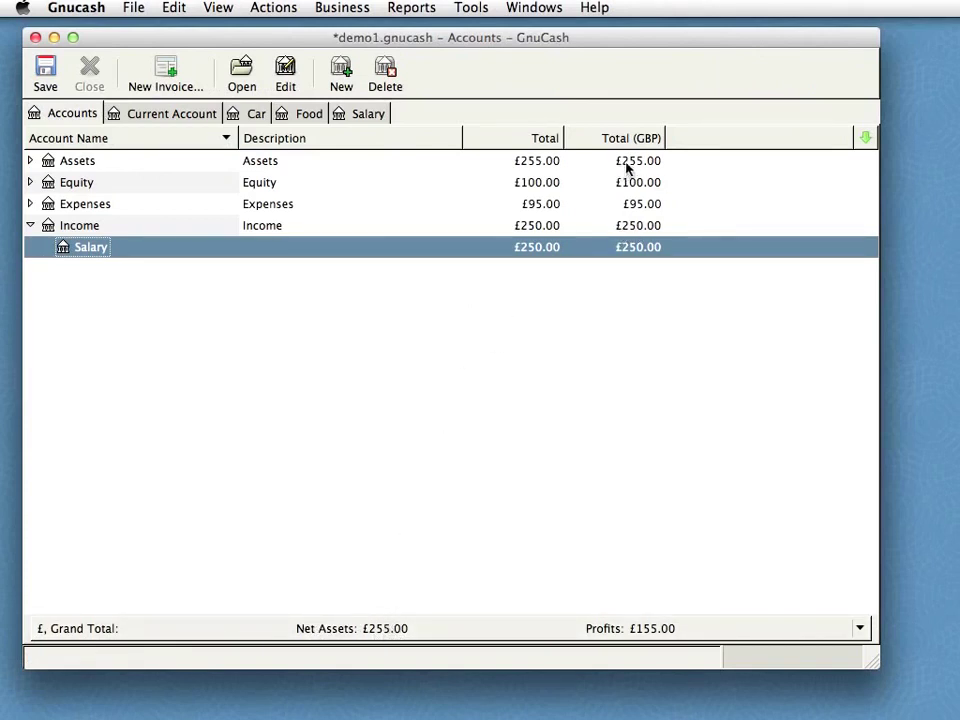
{"action": "left_click", "coordinate": [30, 161]}
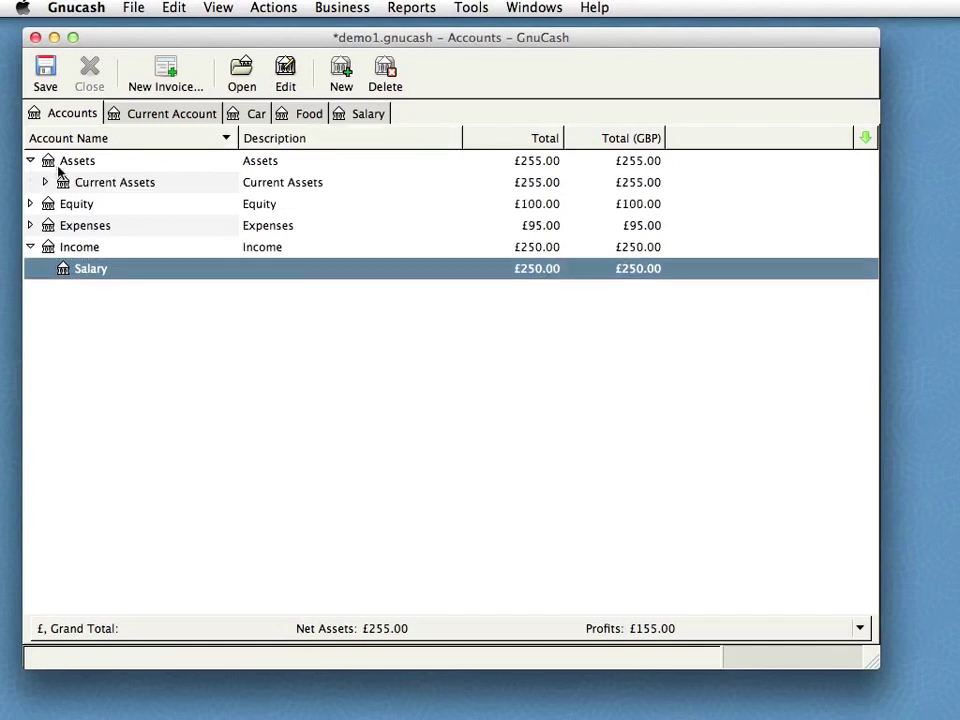
{"action": "left_click", "coordinate": [45, 183]}
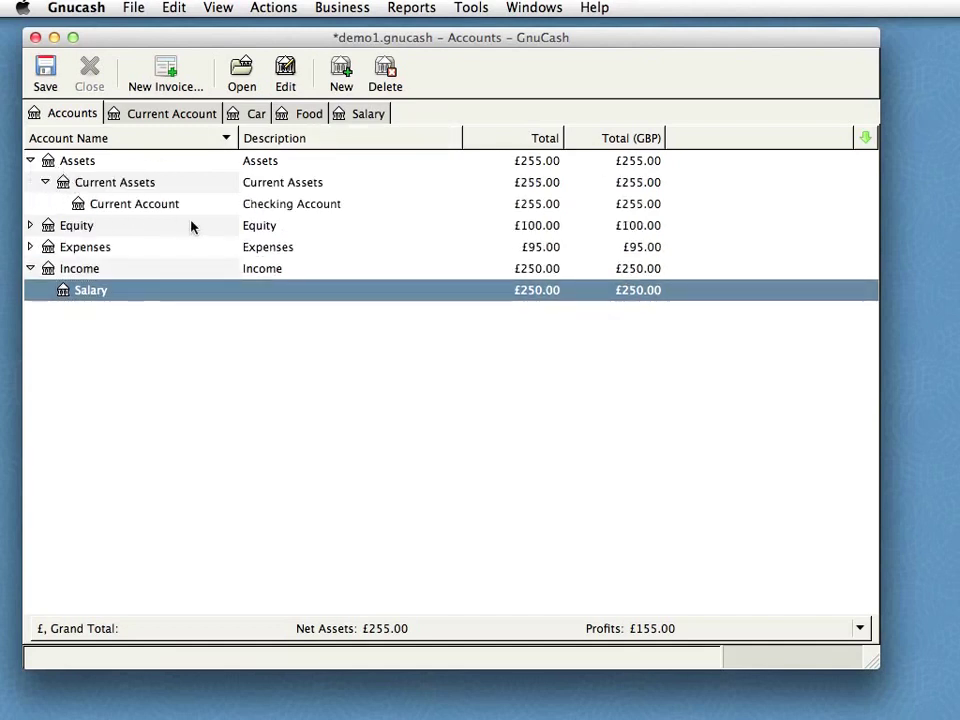
{"action": "left_click", "coordinate": [322, 206]}
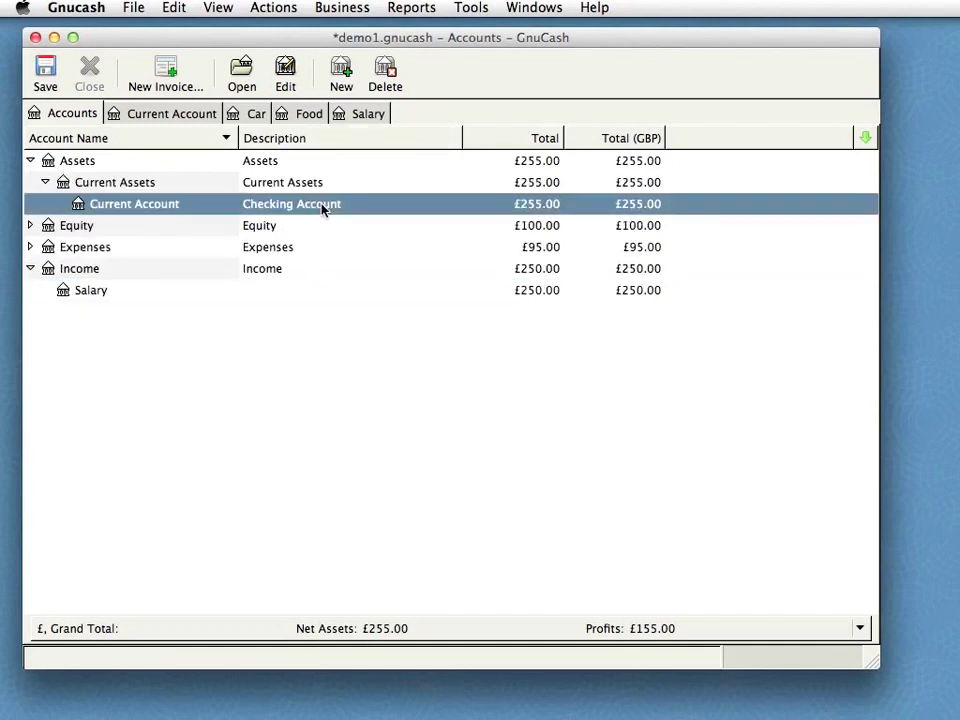
- Open the Current Account register and generate the Profit & Loss report
{"action": "double_click", "coordinate": [141, 205]}
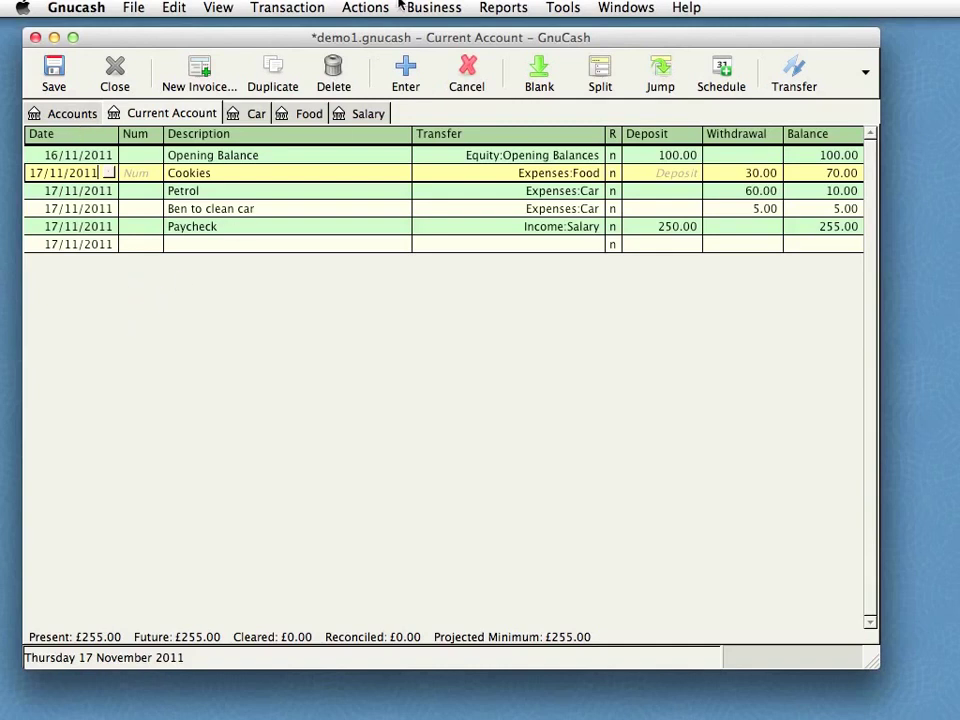
{"action": "left_click", "coordinate": [503, 9]}
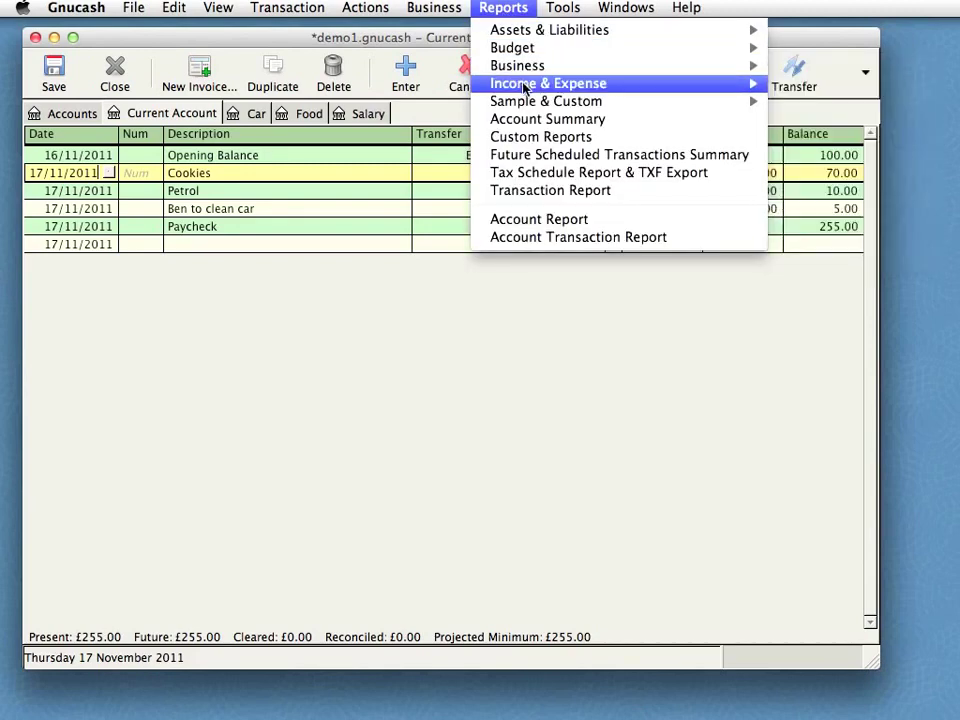
{"action": "mouse_move", "coordinate": [524, 88]}
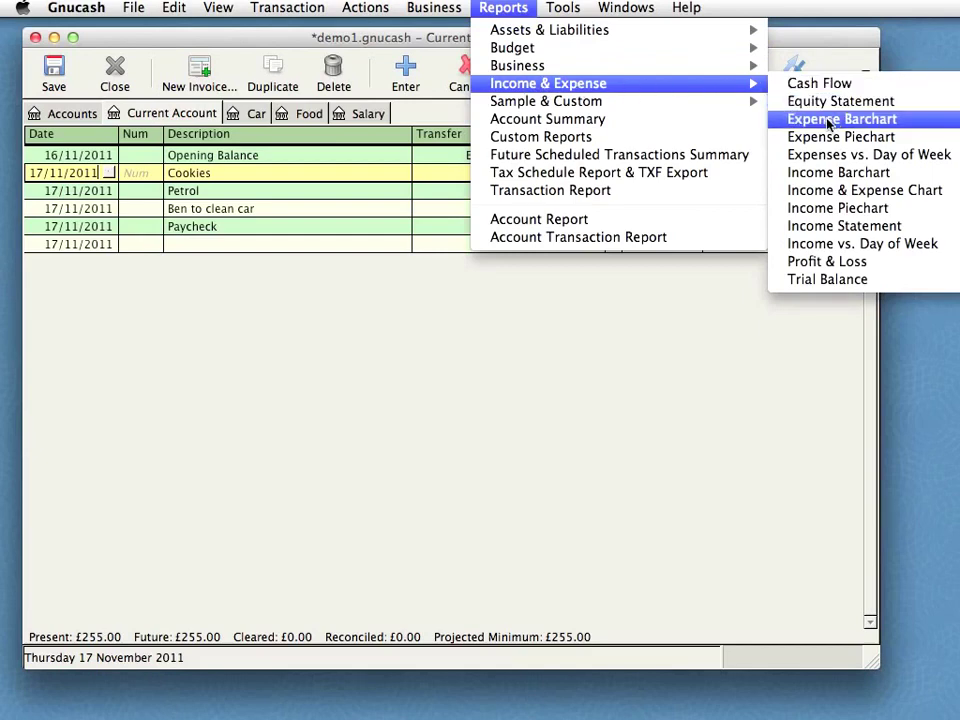
{"action": "left_click", "coordinate": [843, 262]}
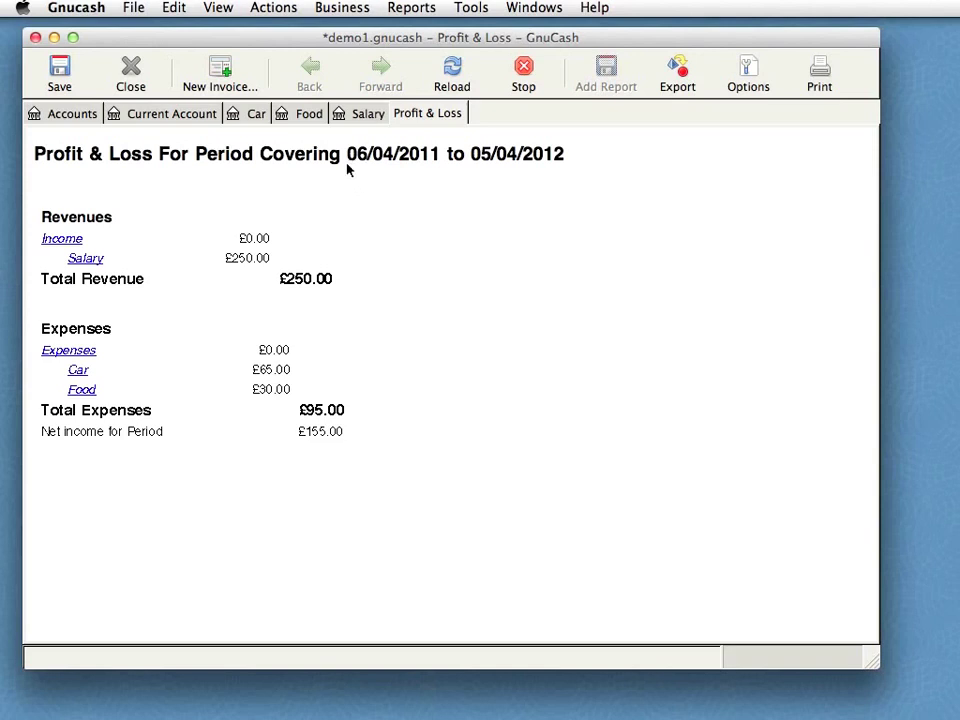
- Examine the Profit & Loss report's general and account selection options, leaving them without changes
{"action": "left_click", "coordinate": [746, 71]}
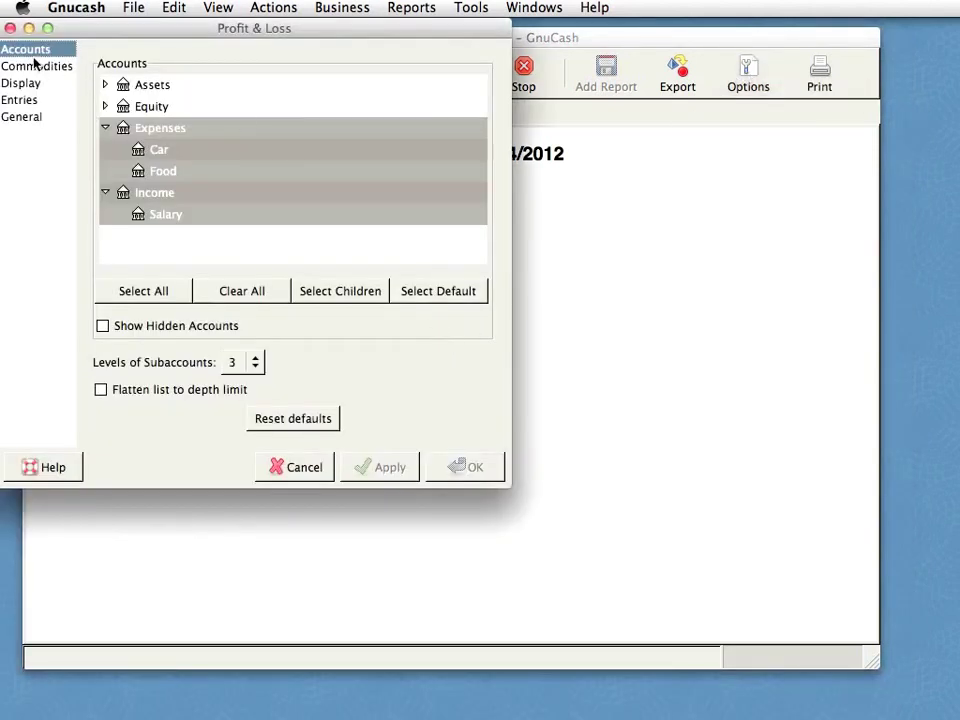
{"action": "left_click", "coordinate": [14, 118]}
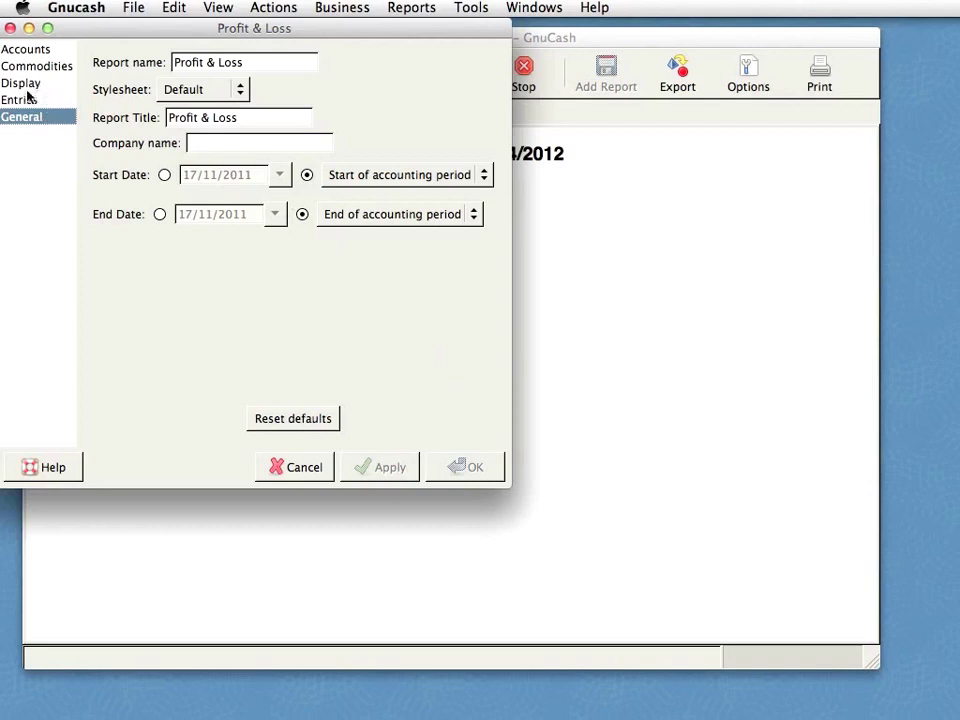
{"action": "left_click", "coordinate": [30, 47]}
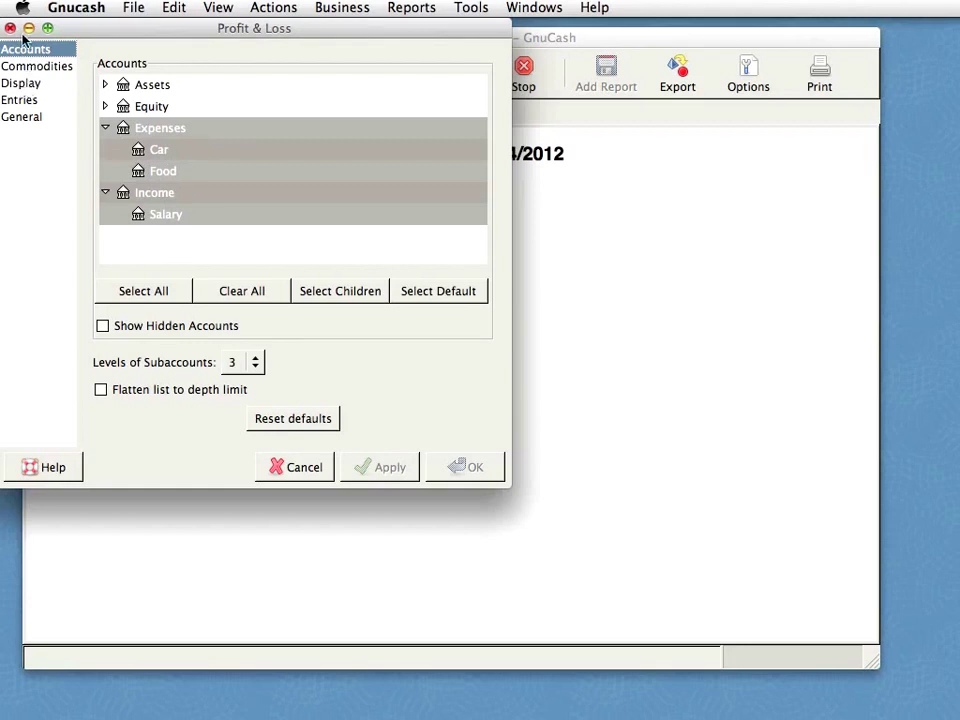
{"action": "left_click", "coordinate": [297, 467]}
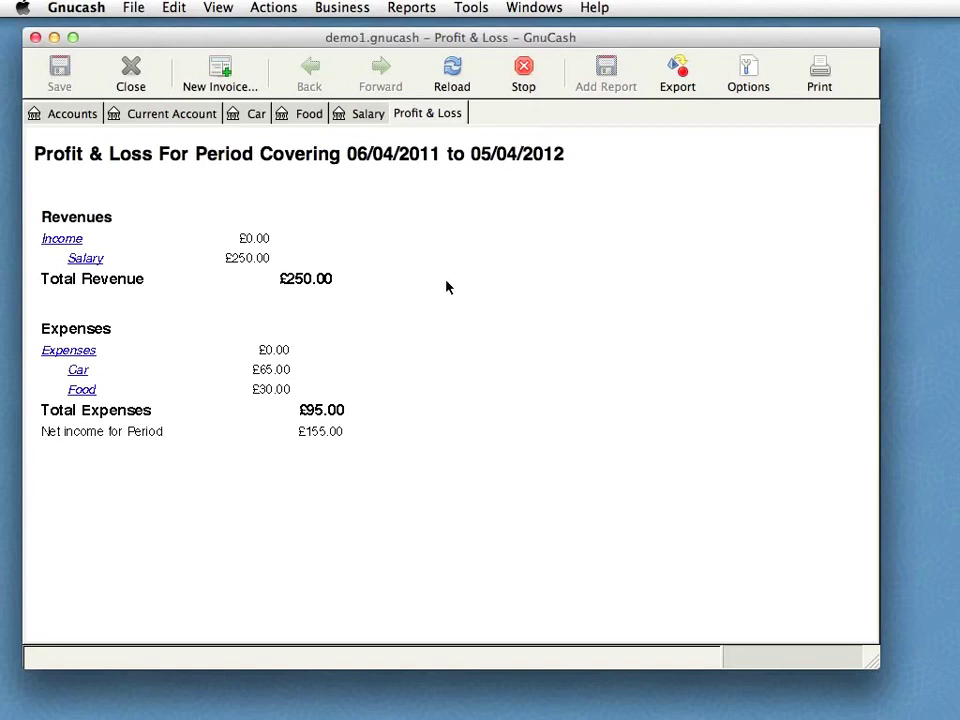
- Review the accounting period dates and the date and time format settings in the program preferences
{"action": "left_click", "coordinate": [60, 8]}
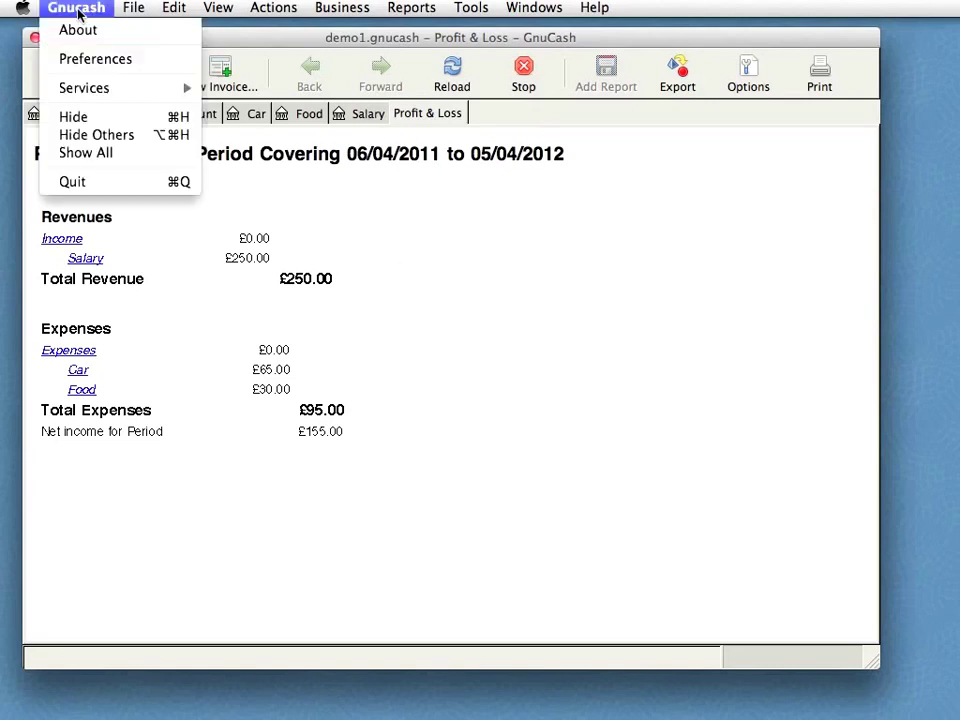
{"action": "left_click", "coordinate": [95, 60]}
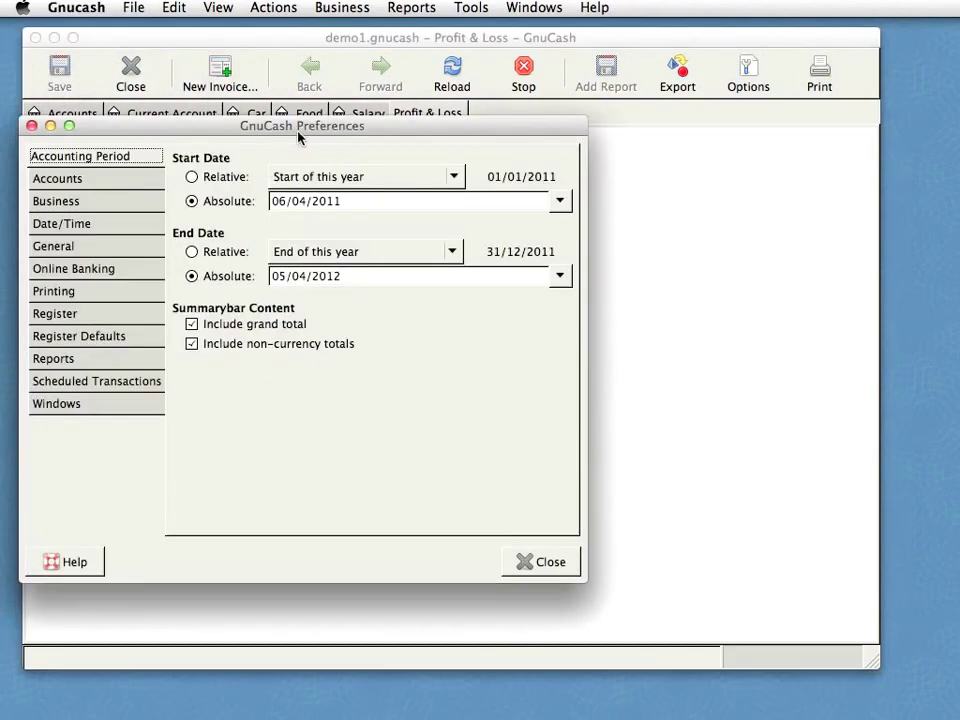
{"action": "left_click_drag", "start_coordinate": [305, 127], "coordinate": [331, 116]}
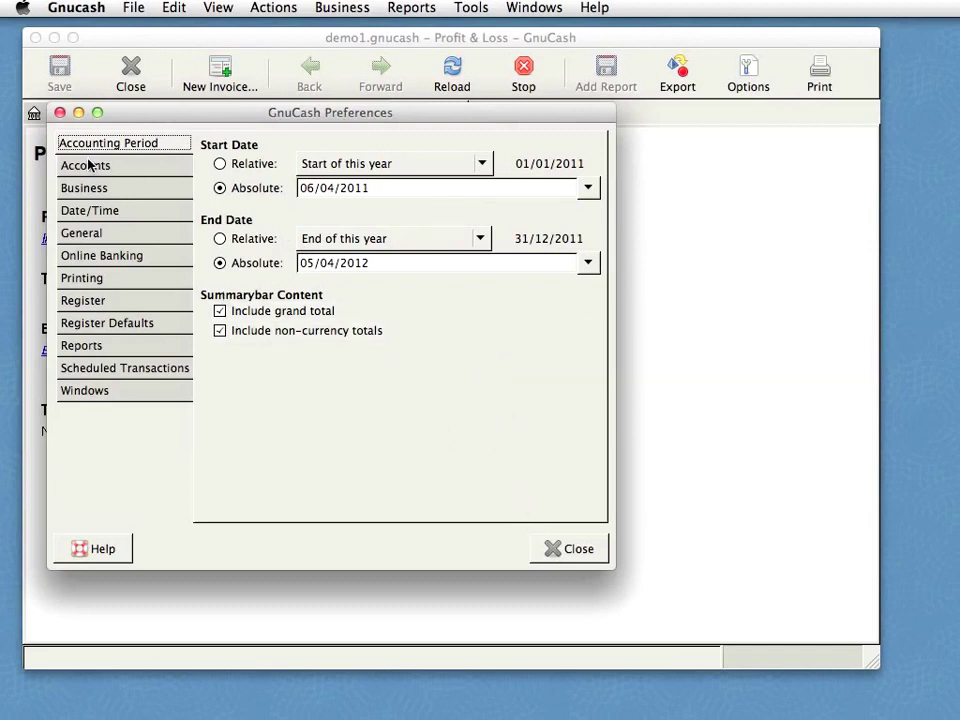
{"action": "left_click", "coordinate": [100, 211]}
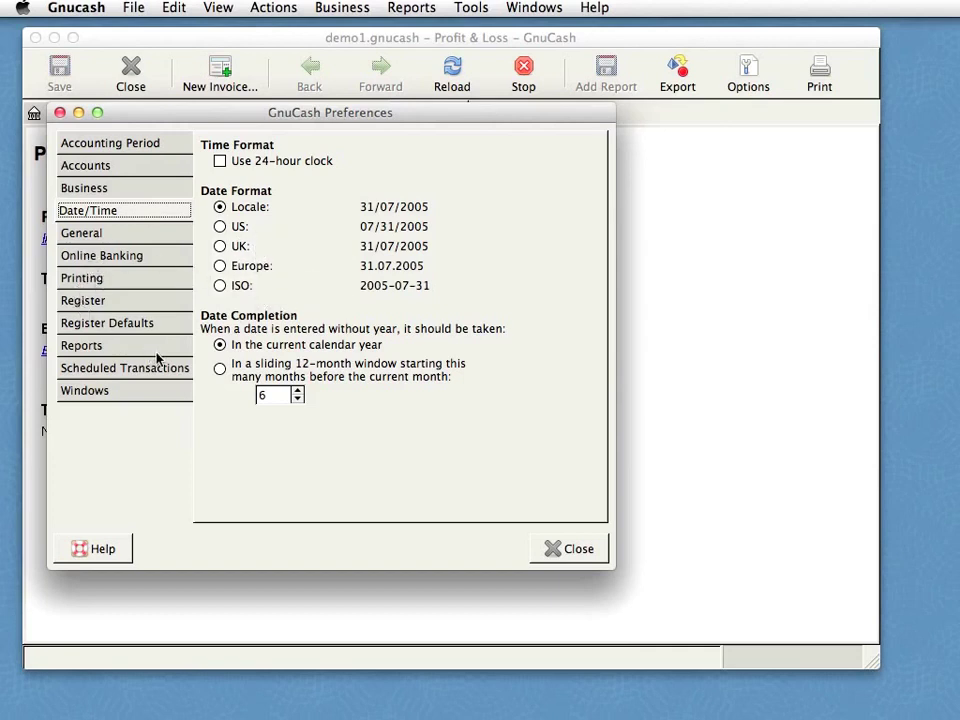
{"action": "left_click", "coordinate": [576, 552]}
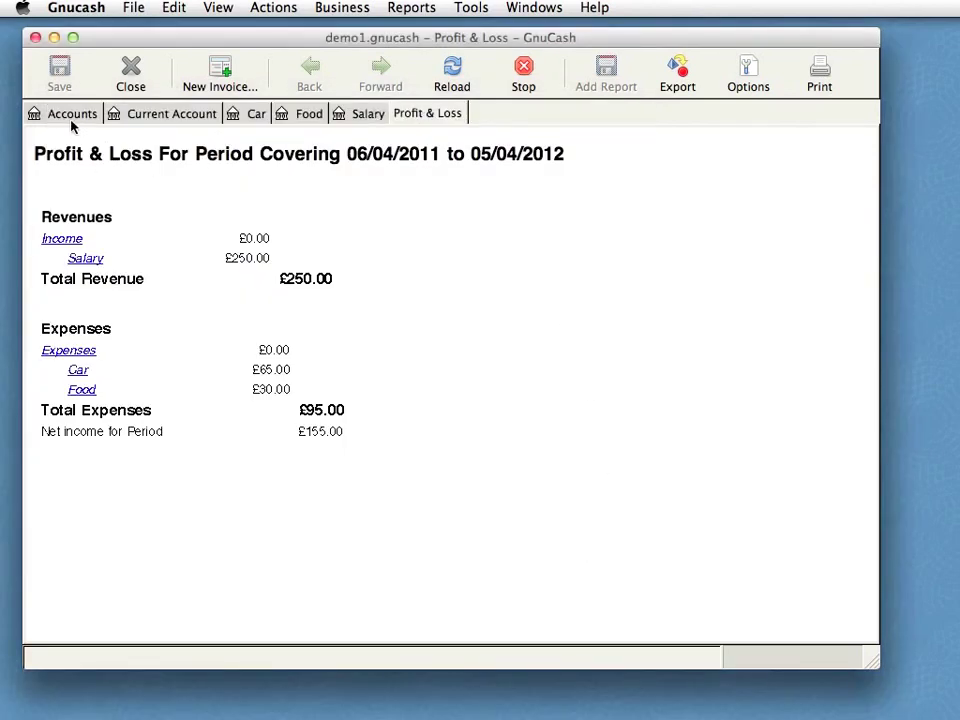
- Return to the Current Account register and look over the available file import formats
{"action": "left_click", "coordinate": [152, 118]}
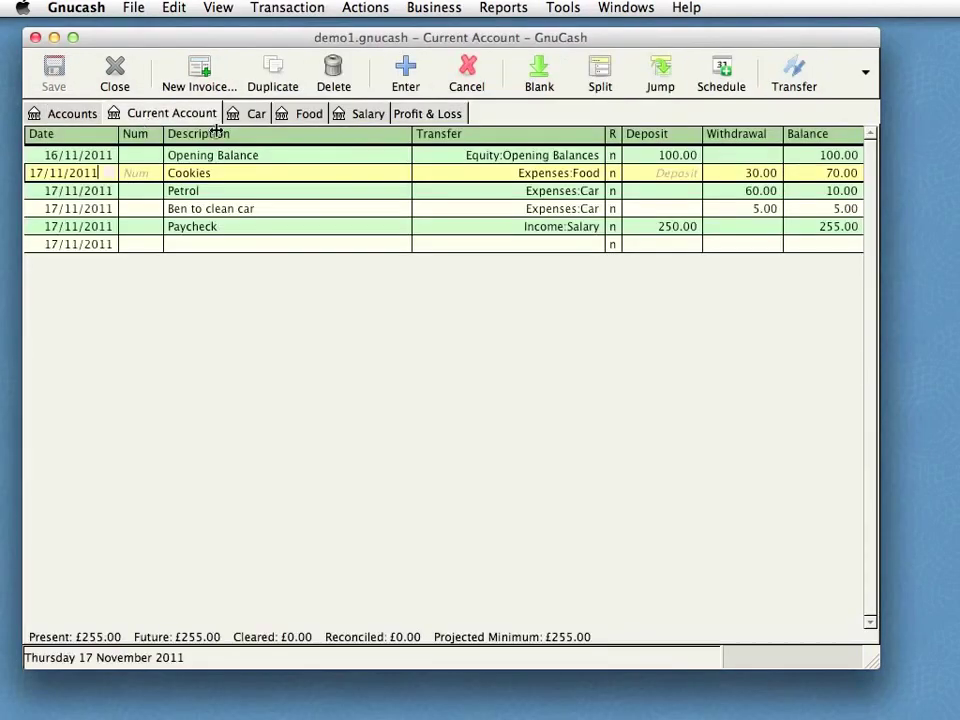
{"action": "left_click", "coordinate": [134, 8]}
{"action": "mouse_move", "coordinate": [190, 66]}
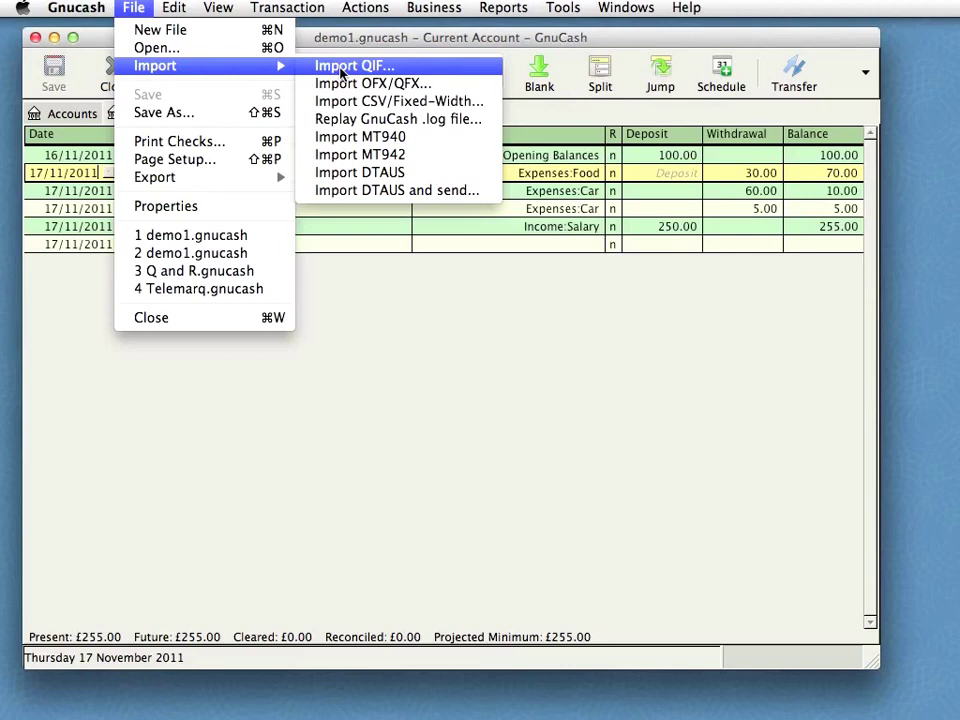
{"action": "left_click", "coordinate": [397, 451]}
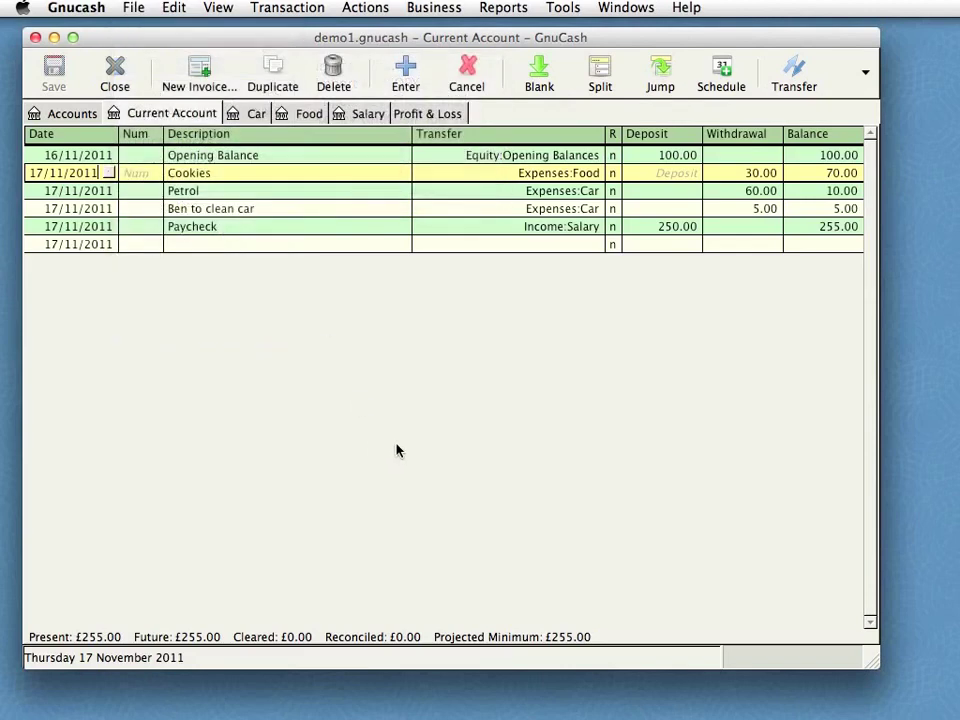
- Widen the register window and start reconciling the Current Account with statement date 17/11/2011 and ending balance 255.00
{"action": "left_click_drag", "start_coordinate": [606, 39], "coordinate": [587, 39]}
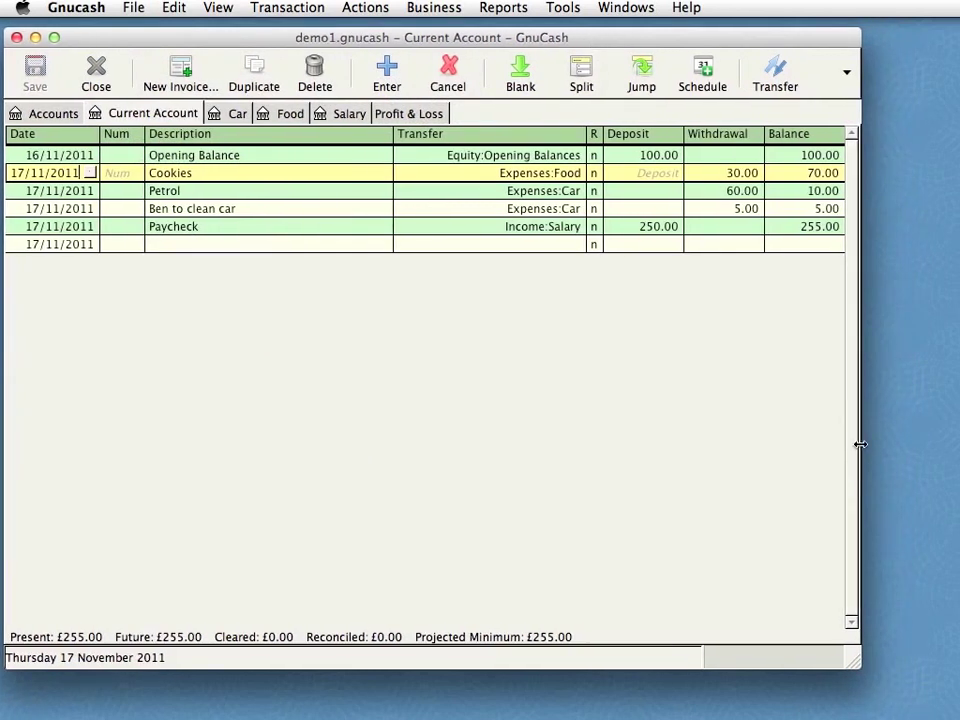
{"action": "left_click_drag", "start_coordinate": [857, 444], "coordinate": [935, 444]}
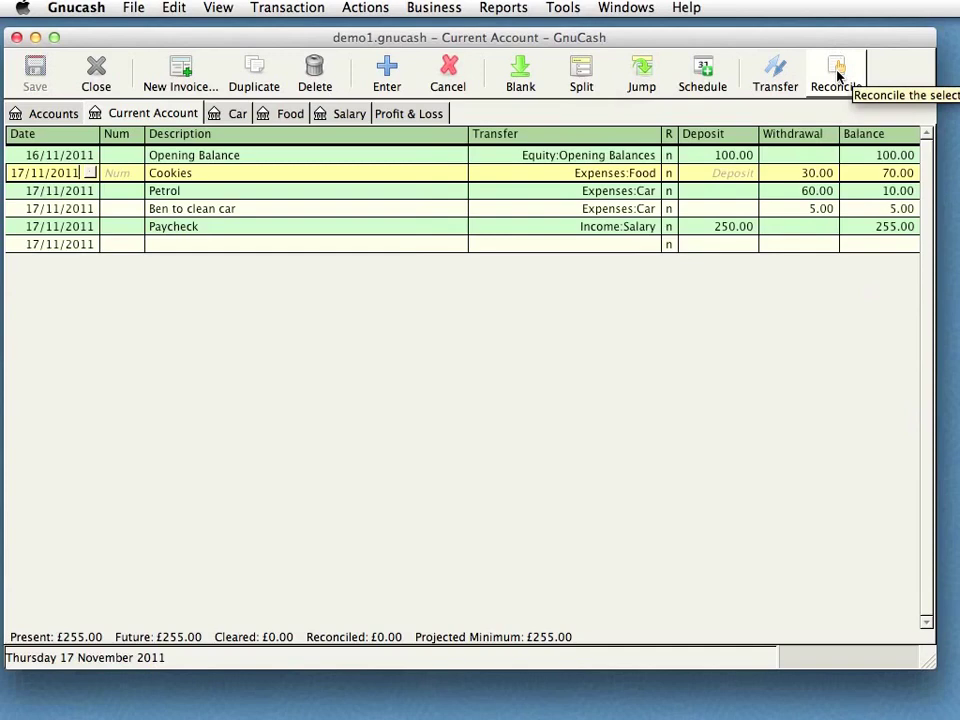
{"action": "left_click", "coordinate": [836, 74]}
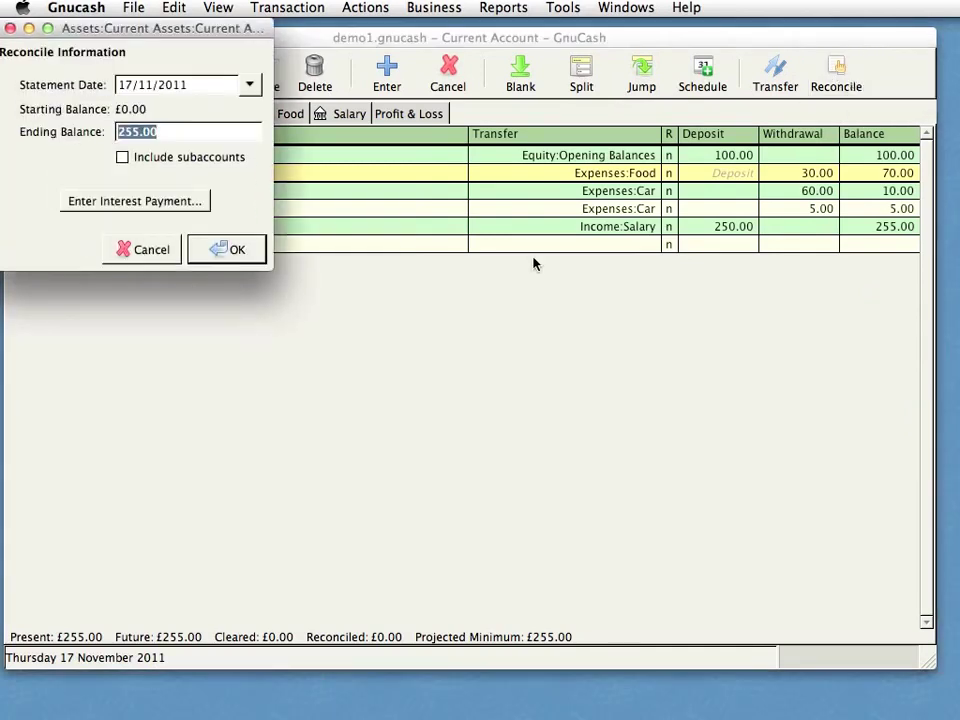
{"action": "left_click_drag", "start_coordinate": [162, 30], "coordinate": [248, 62]}
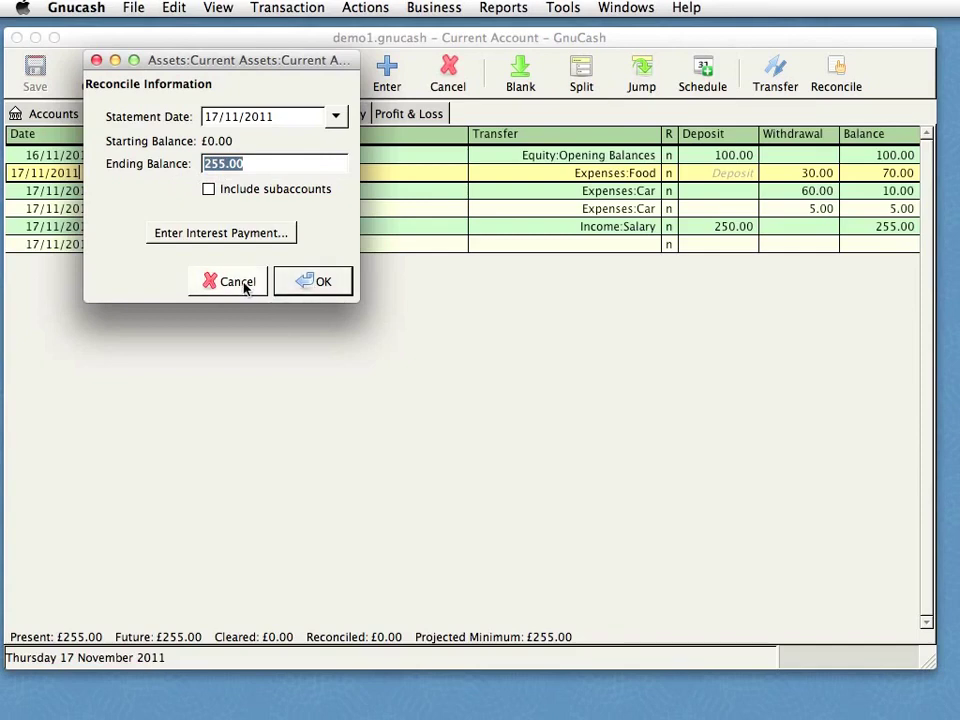
{"action": "left_click", "coordinate": [313, 284]}
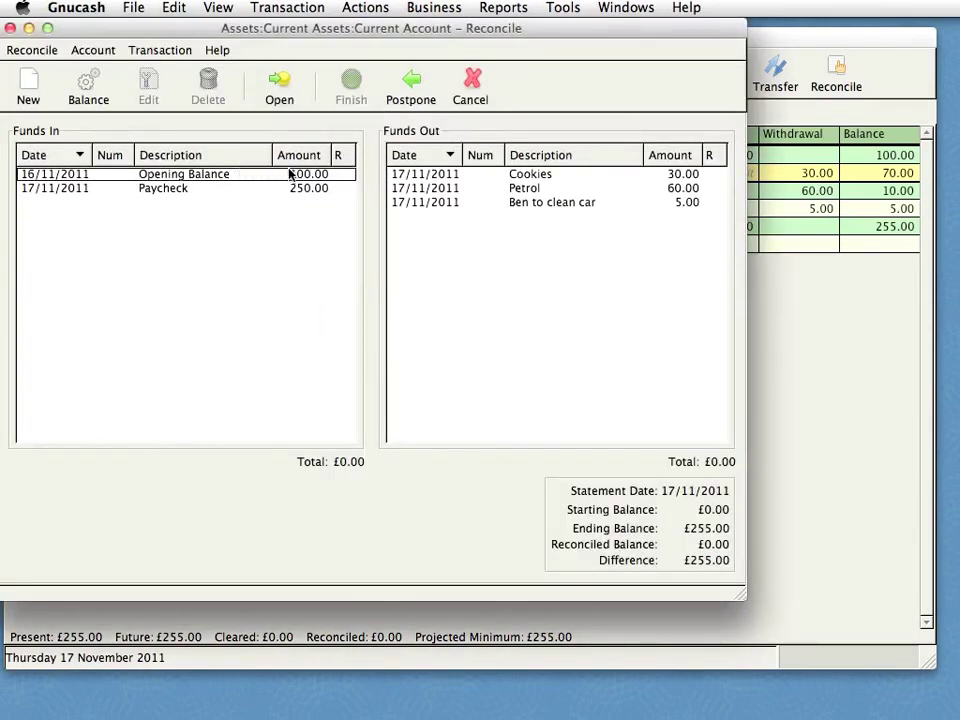
- Mark Opening Balance, Paycheck, Cookies, Petrol and Ben to clean car as reconciled, and cancel the reconciliation discarding its changes
{"action": "left_click", "coordinate": [344, 176]}
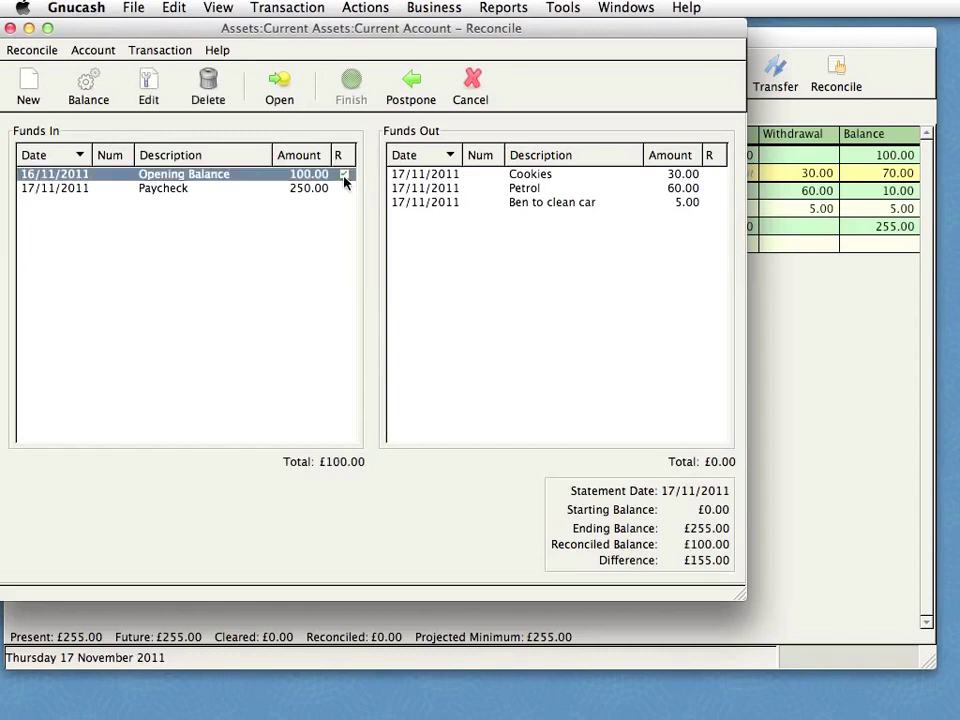
{"action": "left_click", "coordinate": [715, 175]}
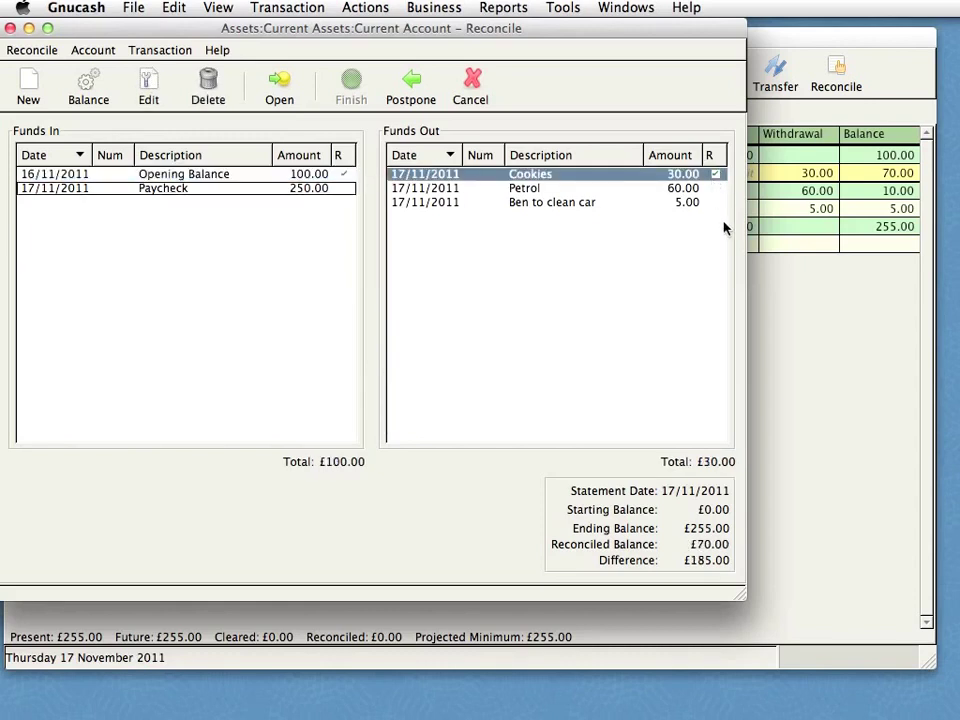
{"action": "left_click", "coordinate": [715, 189]}
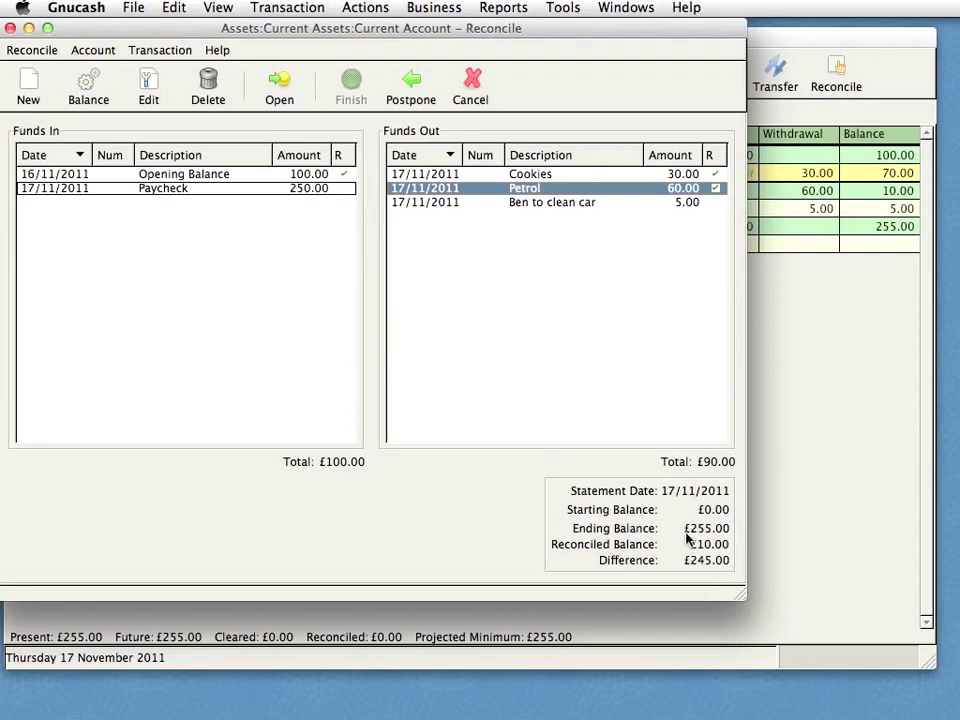
{"action": "left_click", "coordinate": [344, 188]}
{"action": "left_click", "coordinate": [716, 203]}
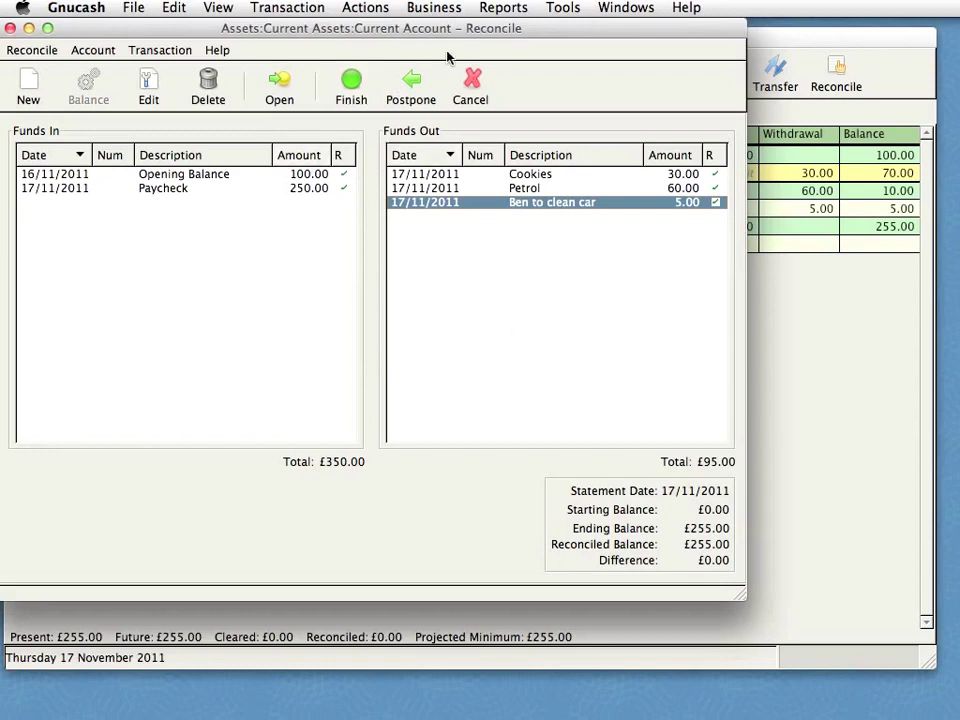
{"action": "left_click", "coordinate": [472, 88]}
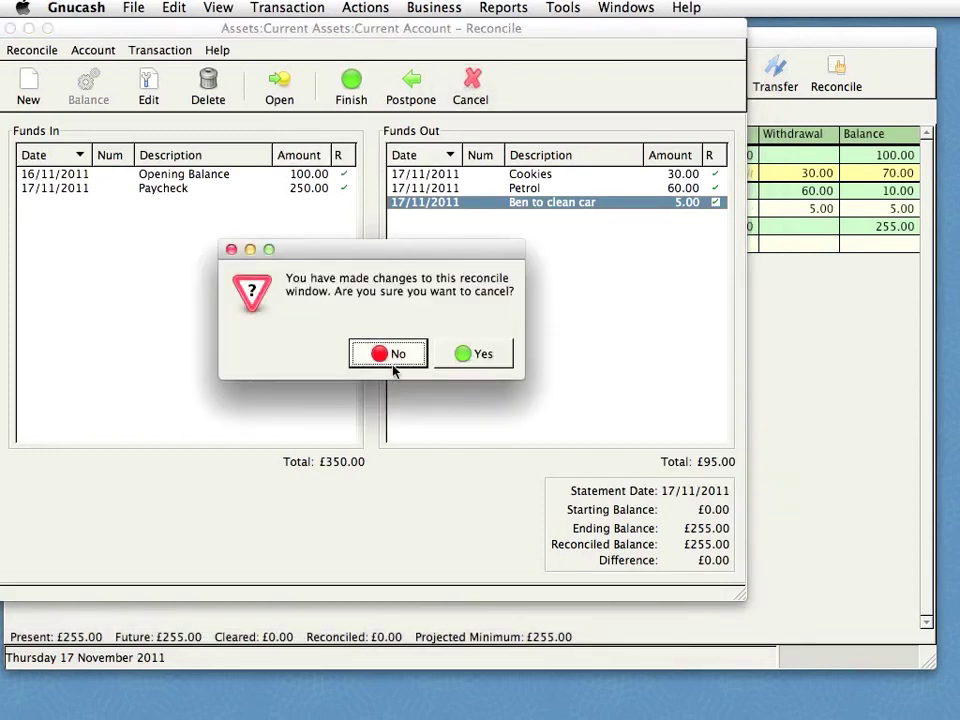
{"action": "left_click", "coordinate": [459, 356]}
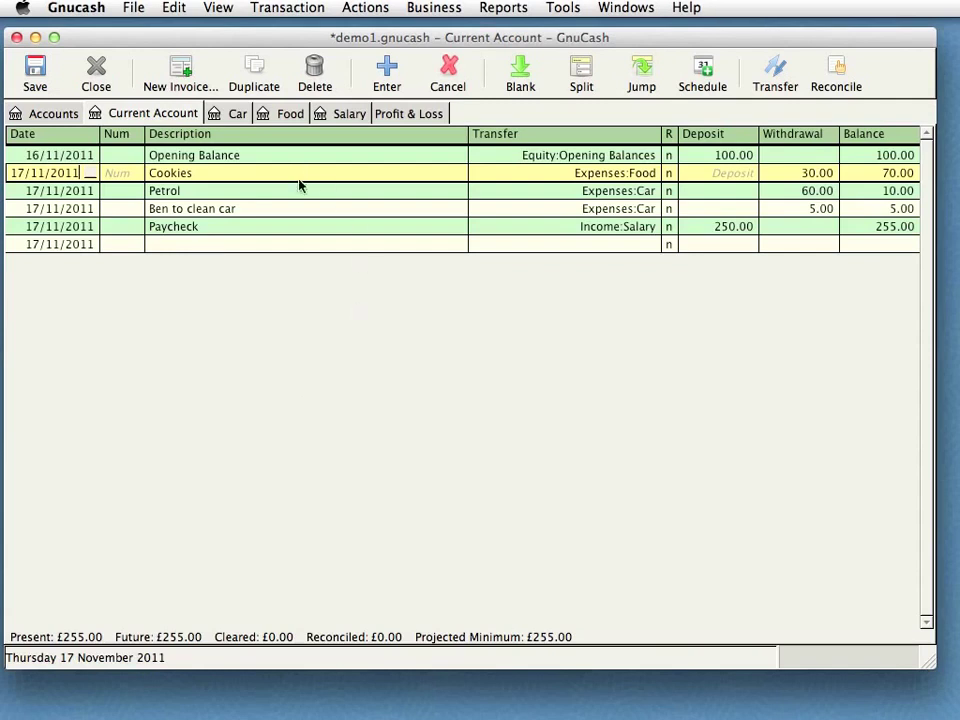
- Go from the Cookies entry to the blank transaction at the end of the Current Account register
{"action": "left_click", "coordinate": [163, 248]}
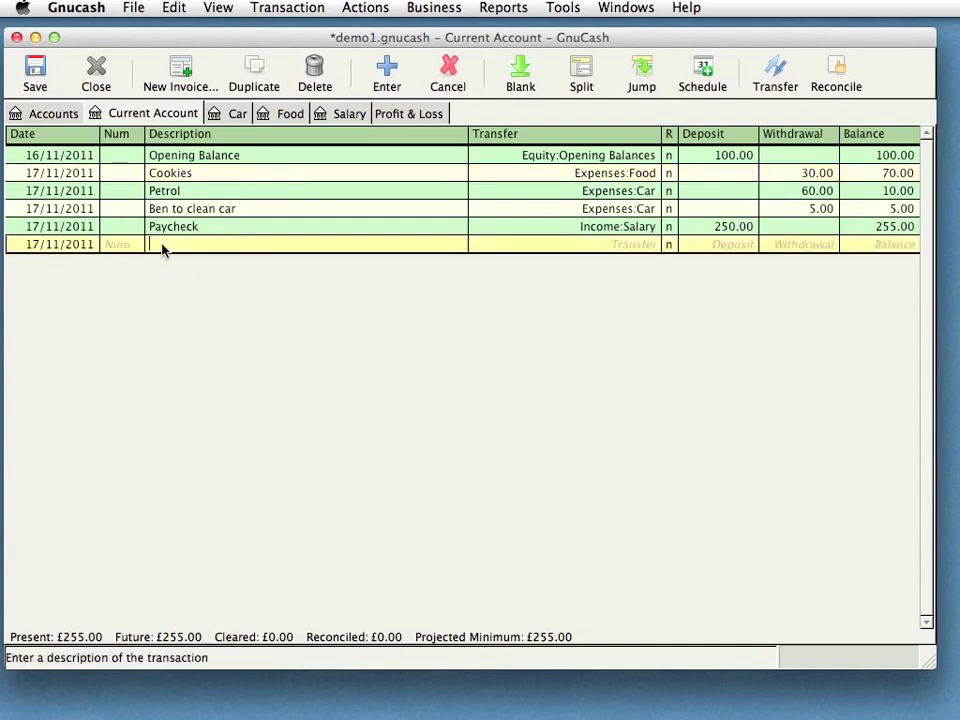
{"action": "left_click", "coordinate": [257, 177]}
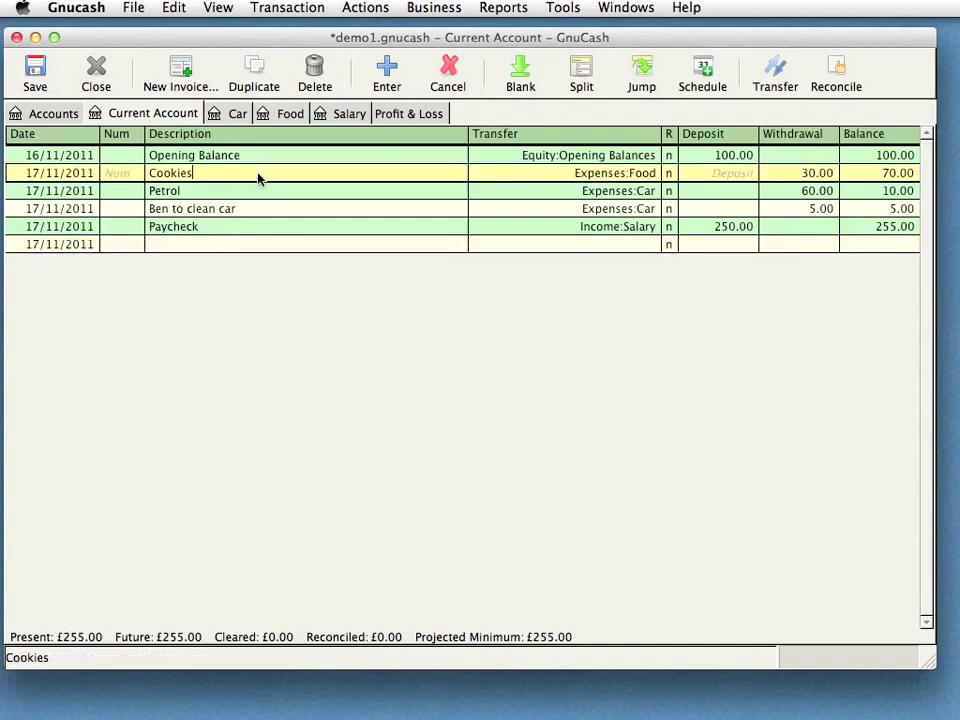
{"action": "left_click", "coordinate": [521, 78]}
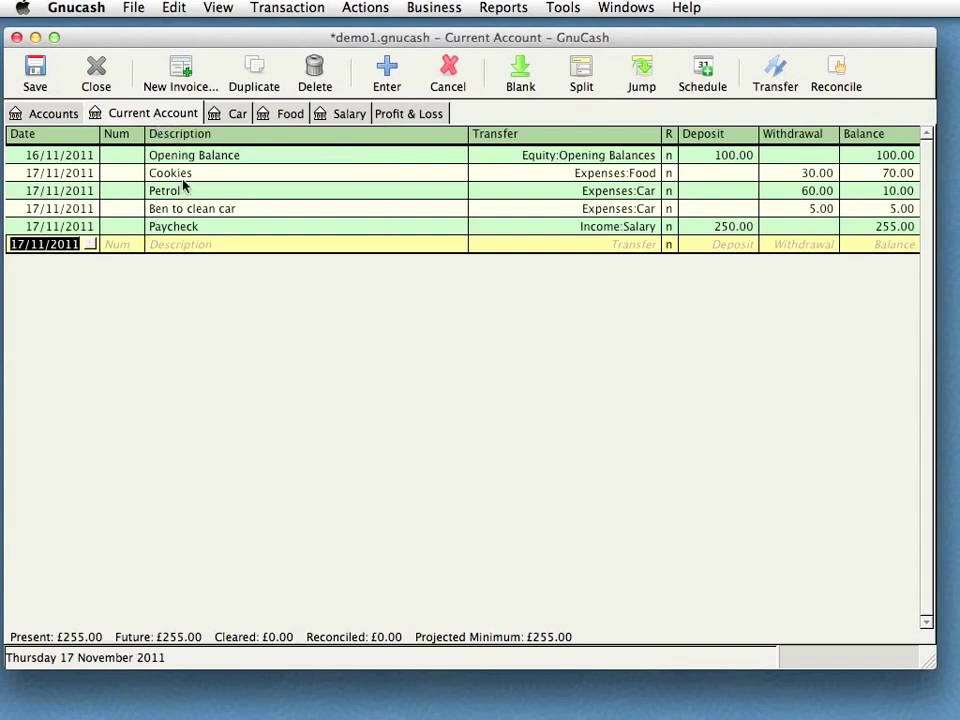
- Start a funds transfer dated 17/11/2011 with an amount of 15 and the description More cookies
{"action": "left_click", "coordinate": [303, 8]}
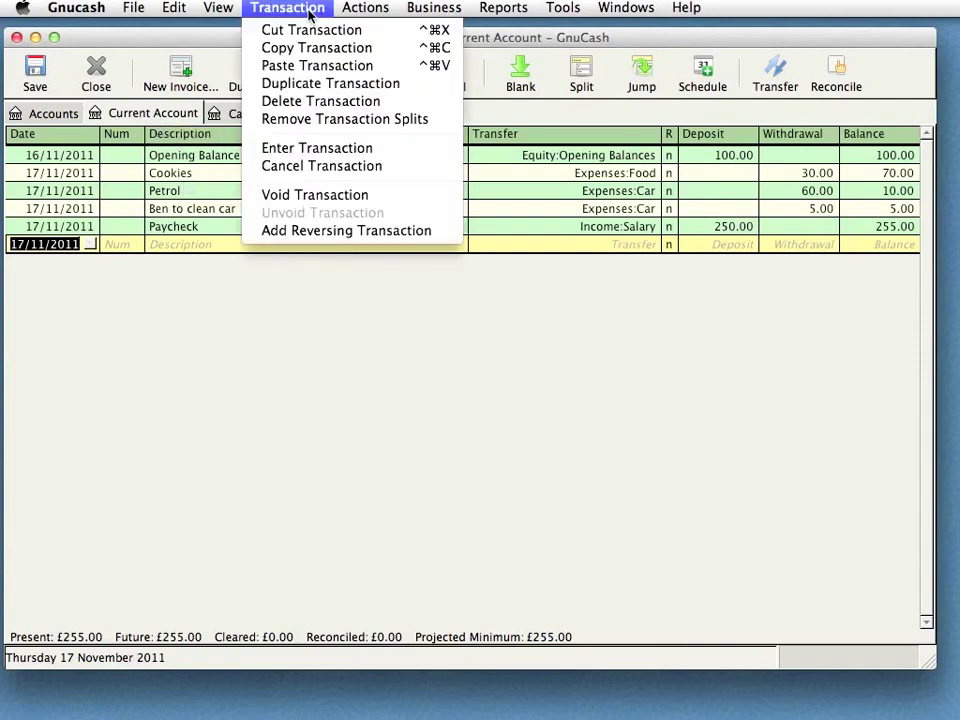
{"action": "mouse_move", "coordinate": [365, 8]}
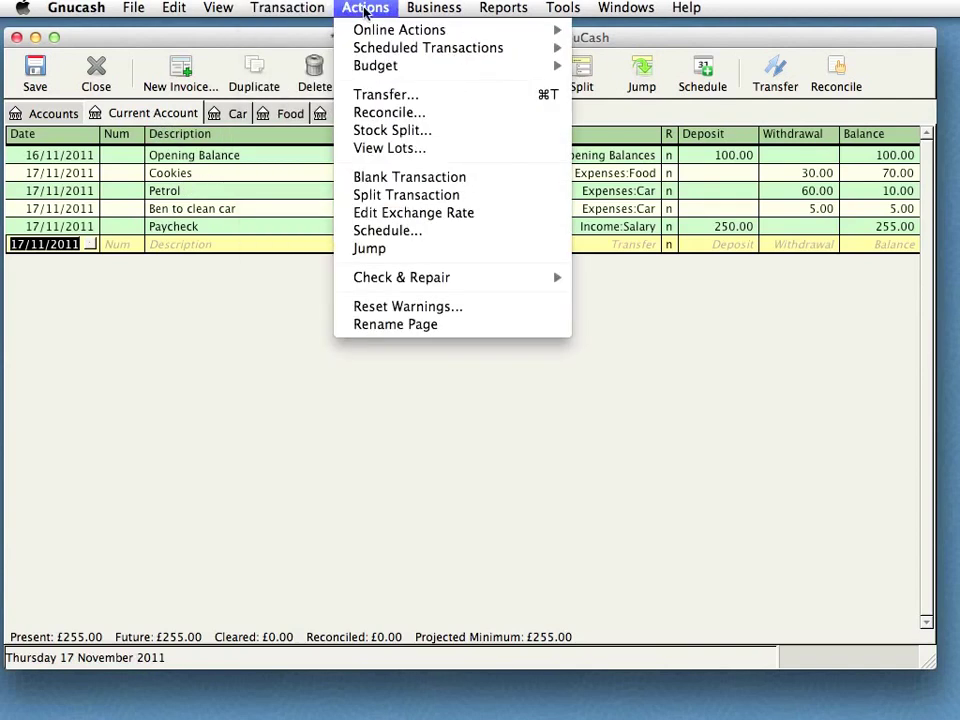
{"action": "left_click", "coordinate": [391, 96]}
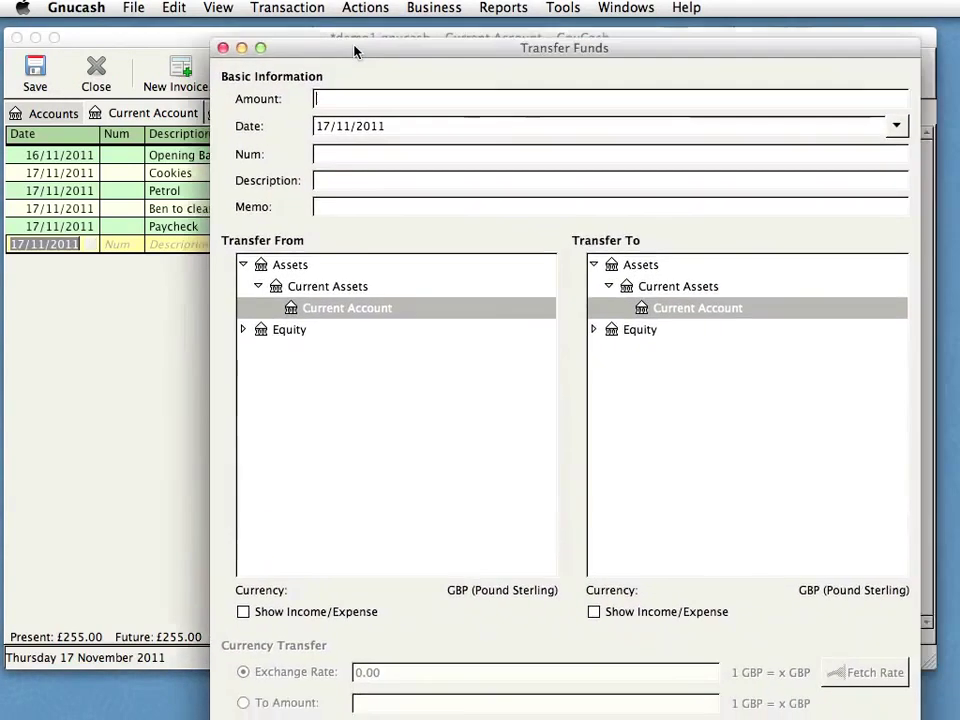
{"action": "left_click_drag", "start_coordinate": [388, 28], "coordinate": [277, 30]}
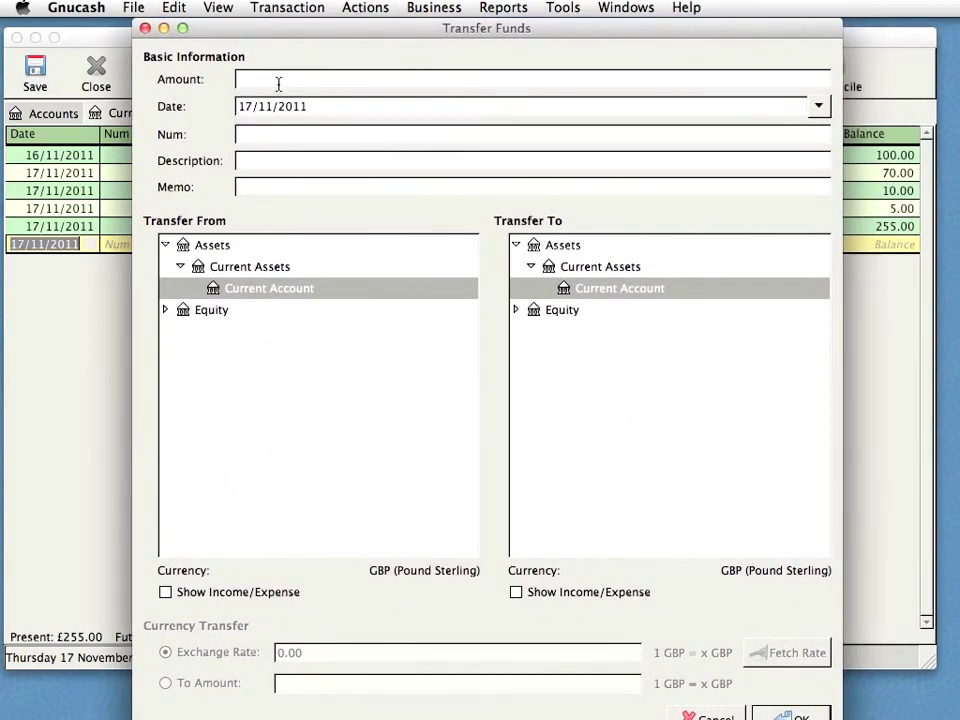
{"action": "type", "text": "15"}
{"action": "left_click", "coordinate": [279, 106]}
{"action": "left_click", "coordinate": [279, 135]}
{"action": "left_click", "coordinate": [270, 161]}
{"action": "type", "text": "More cookies"}
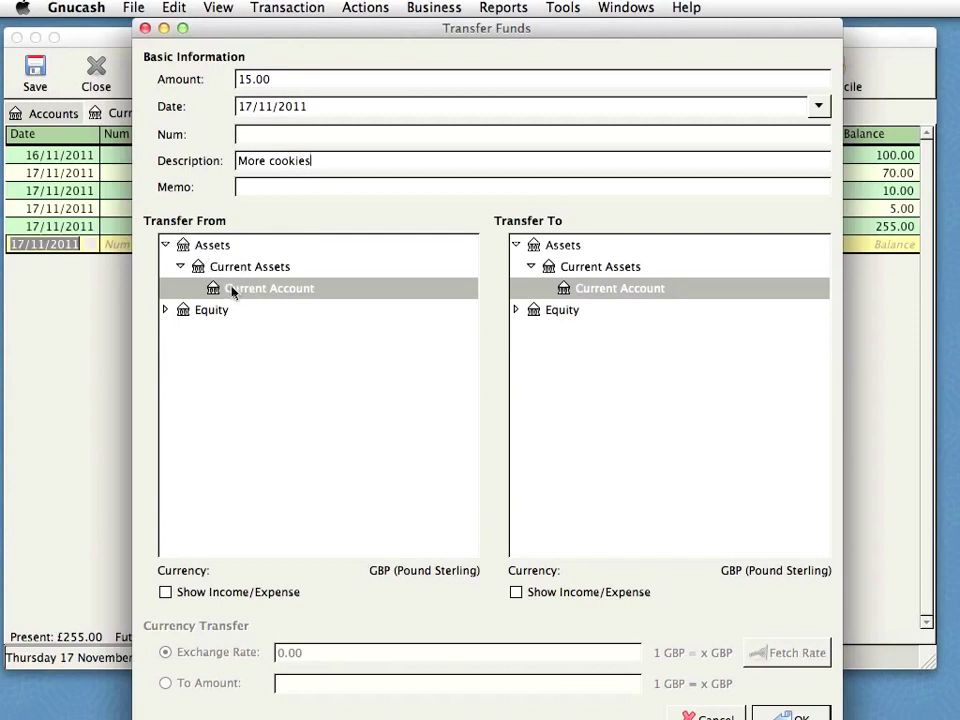
- Show income and expense accounts for the transfer's destination, choose Expenses:Food, and complete the transfer from the Current Account
{"action": "left_click", "coordinate": [560, 350]}
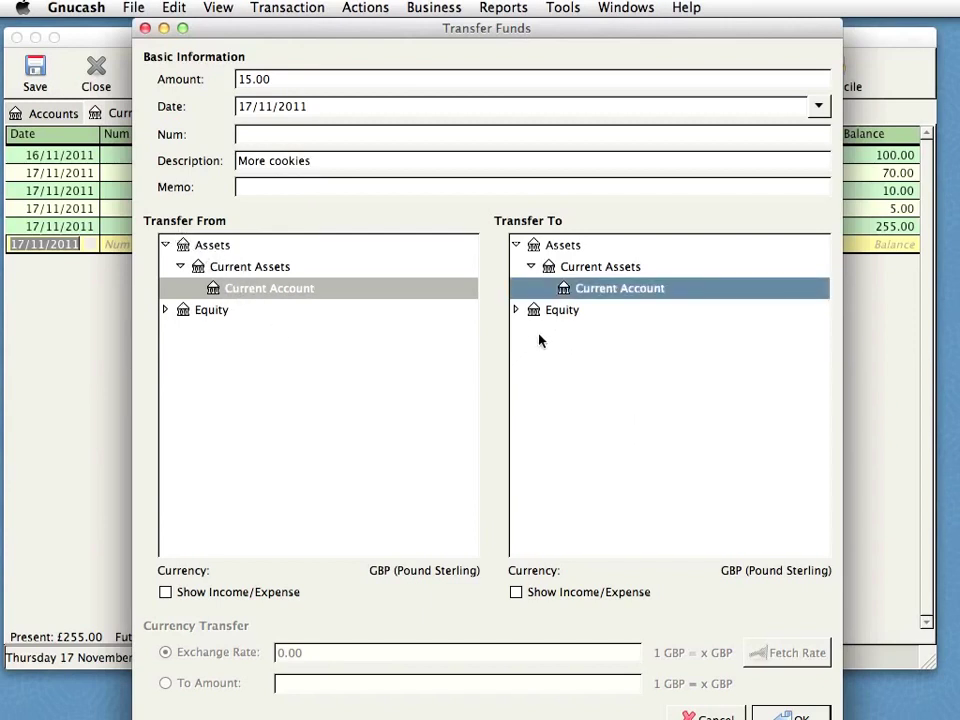
{"action": "left_click", "coordinate": [515, 593]}
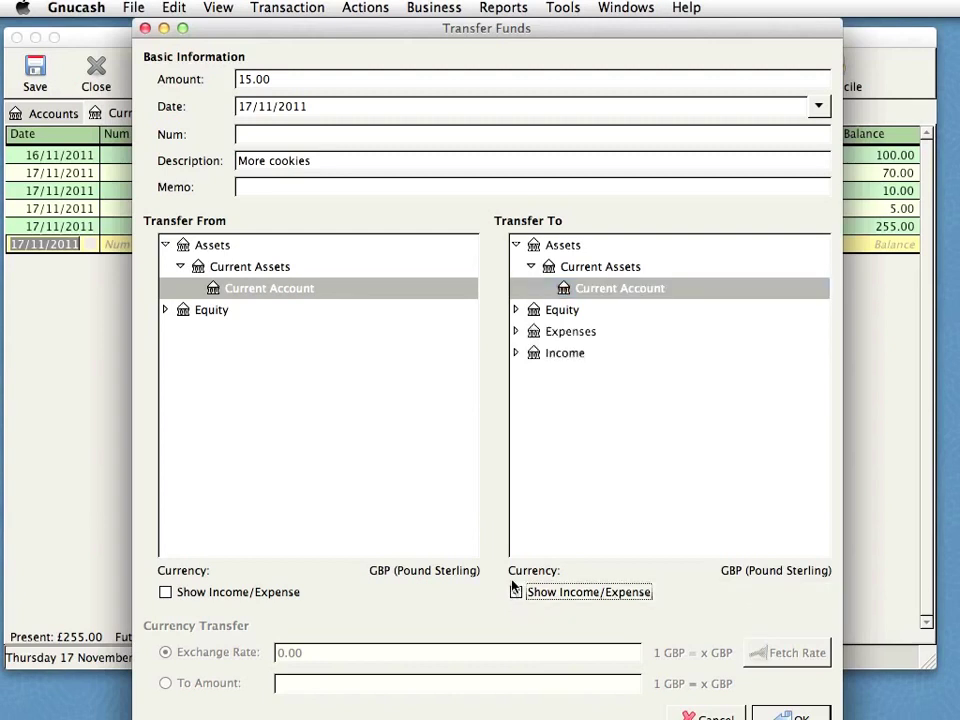
{"action": "left_click", "coordinate": [515, 331]}
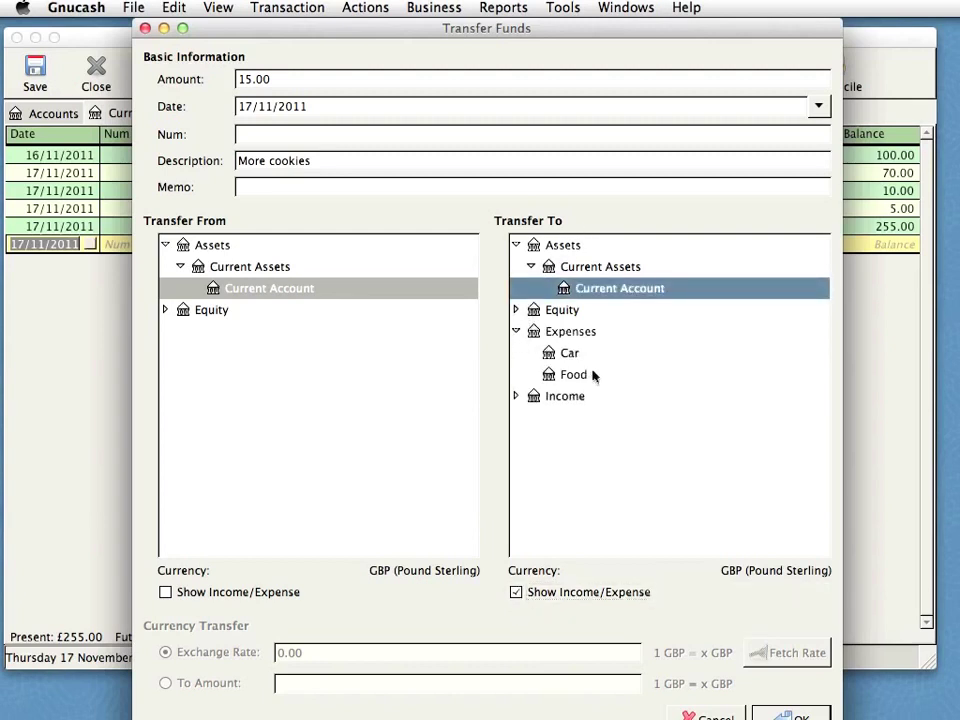
{"action": "left_click", "coordinate": [573, 375]}
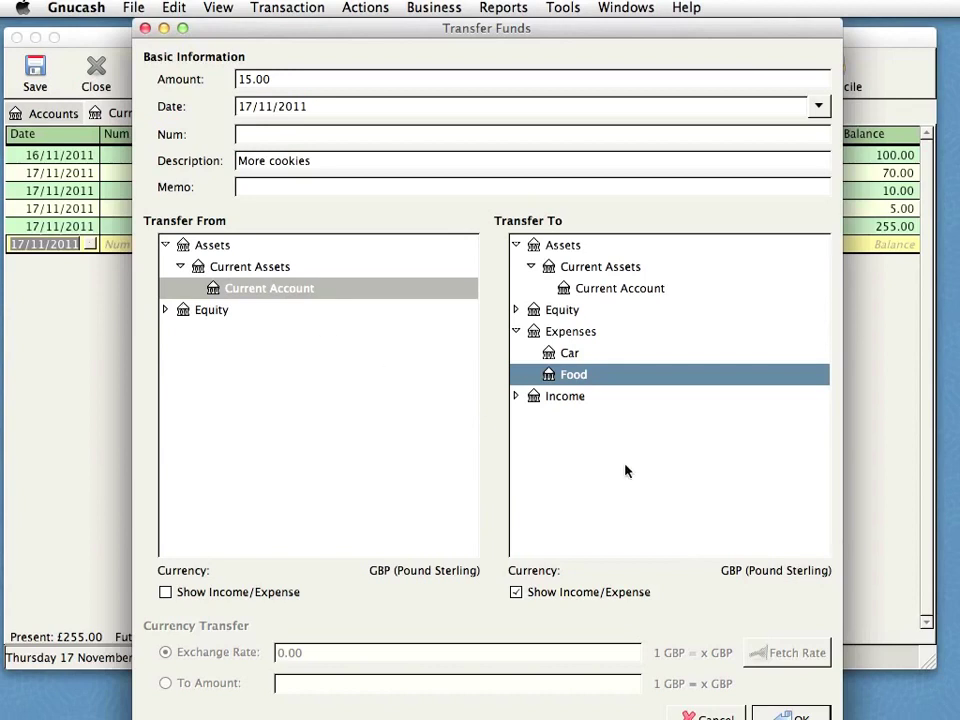
{"action": "left_click", "coordinate": [781, 716]}
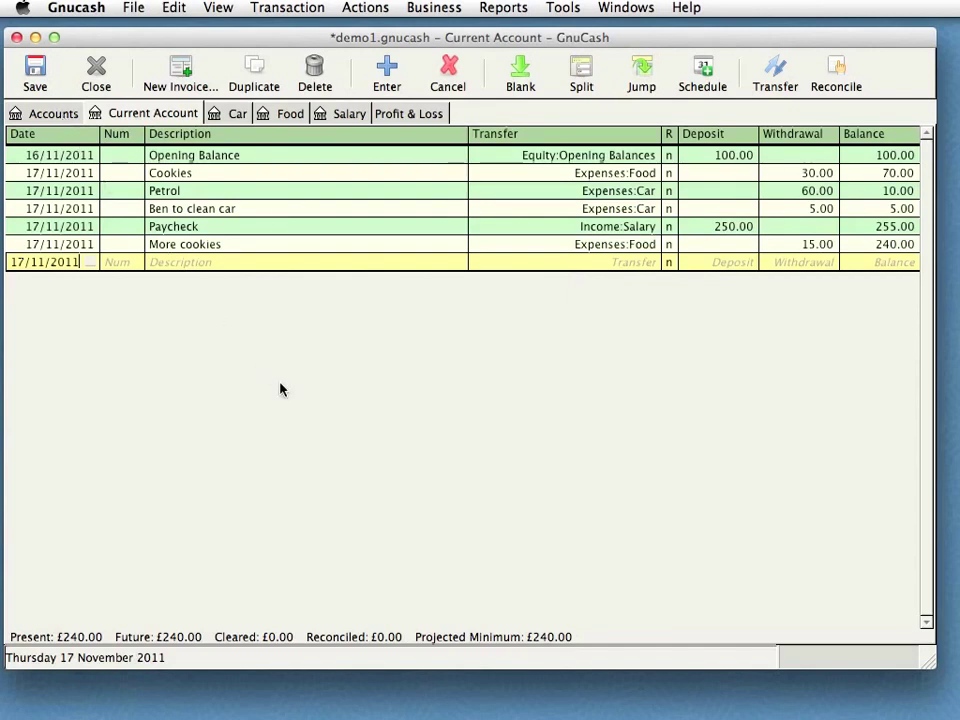
- Duplicate the 5.00 car-cleaning transaction in the Current Account register, dating the copy 18/11/2011
{"action": "left_click", "coordinate": [281, 248]}
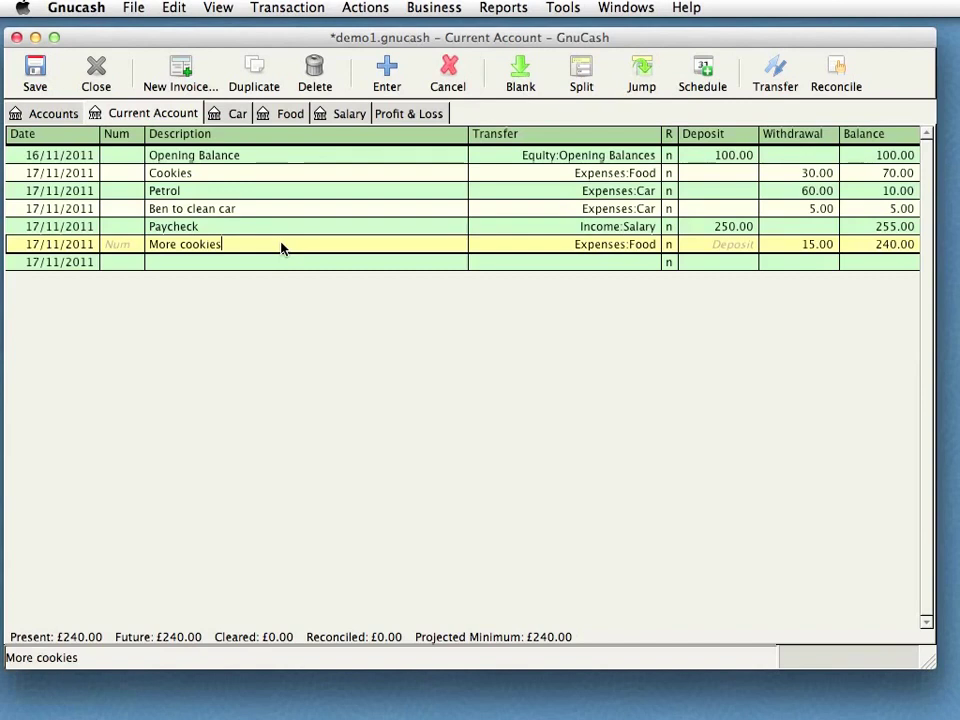
{"action": "left_click", "coordinate": [268, 209]}
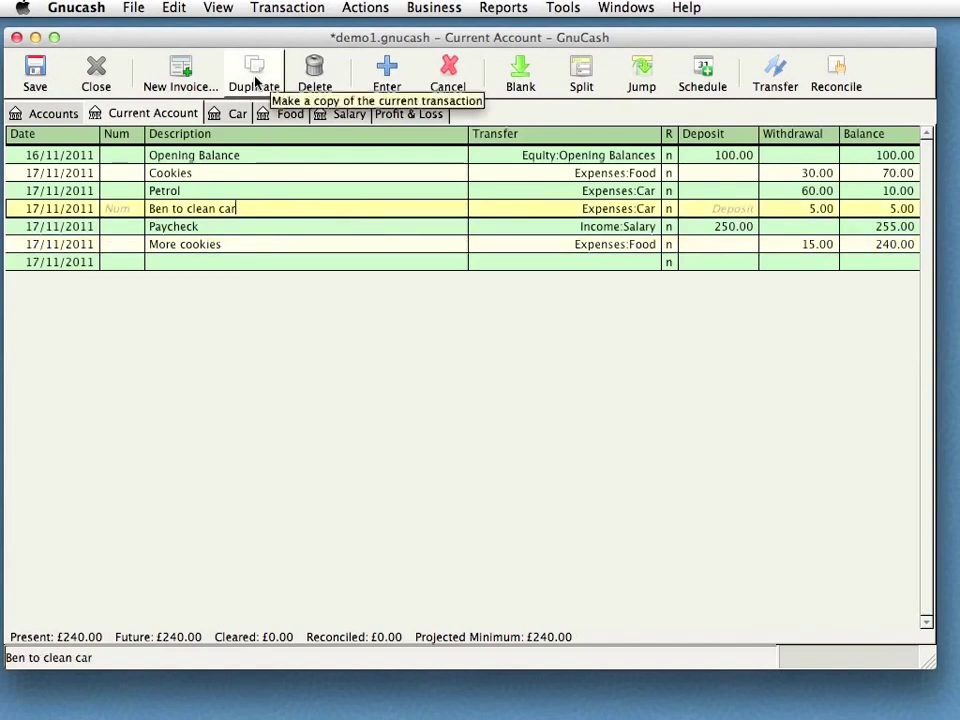
{"action": "left_click", "coordinate": [255, 82]}
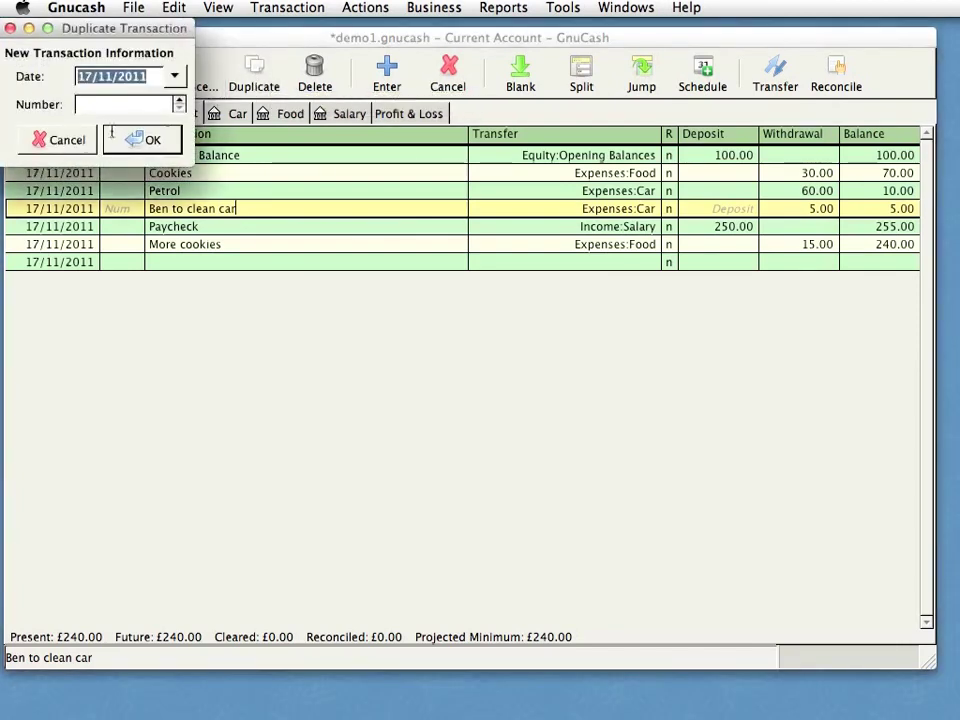
{"action": "left_click", "coordinate": [106, 80]}
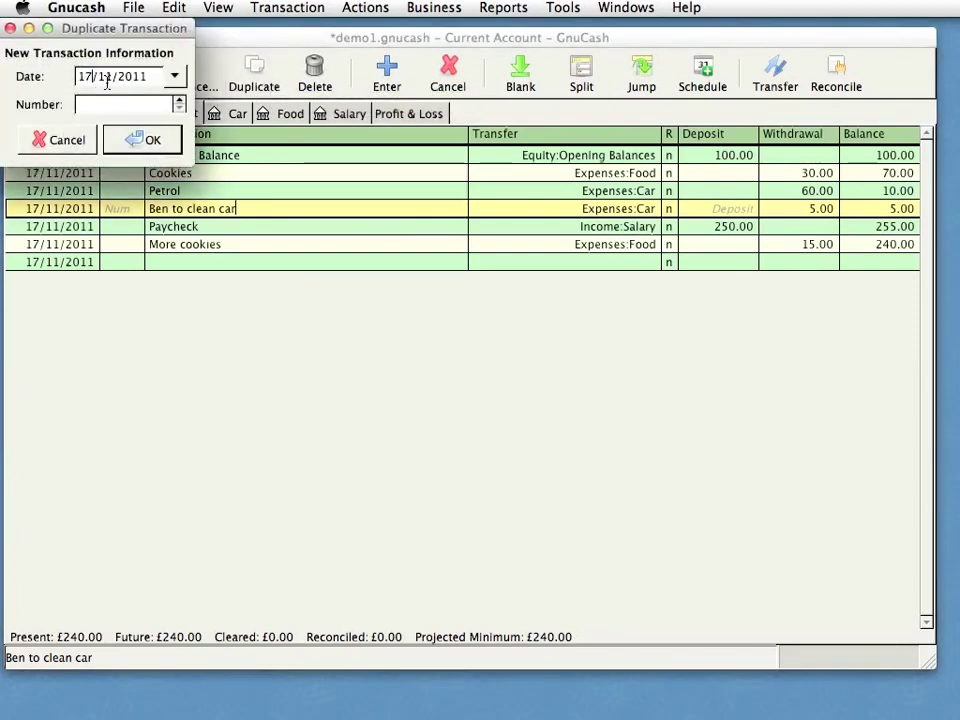
{"action": "double_click", "coordinate": [85, 77]}
{"action": "type", "text": "18"}
{"action": "left_click", "coordinate": [140, 139]}
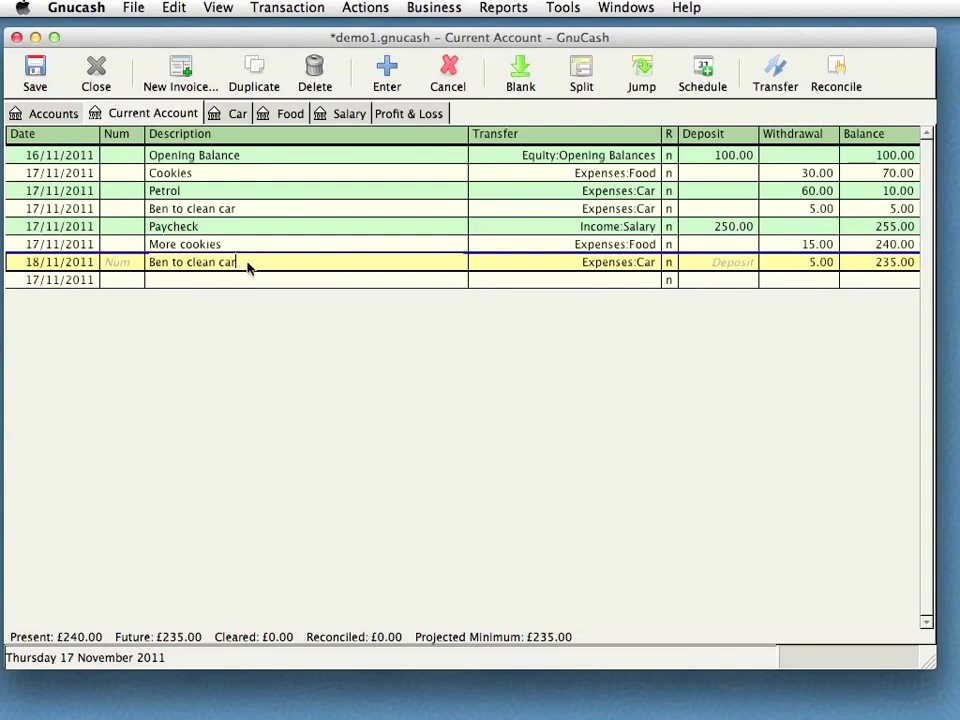
- Try scheduling the duplicated car-cleaning transaction with a monthly frequency, and cancel the schedule
{"action": "left_click", "coordinate": [704, 72]}
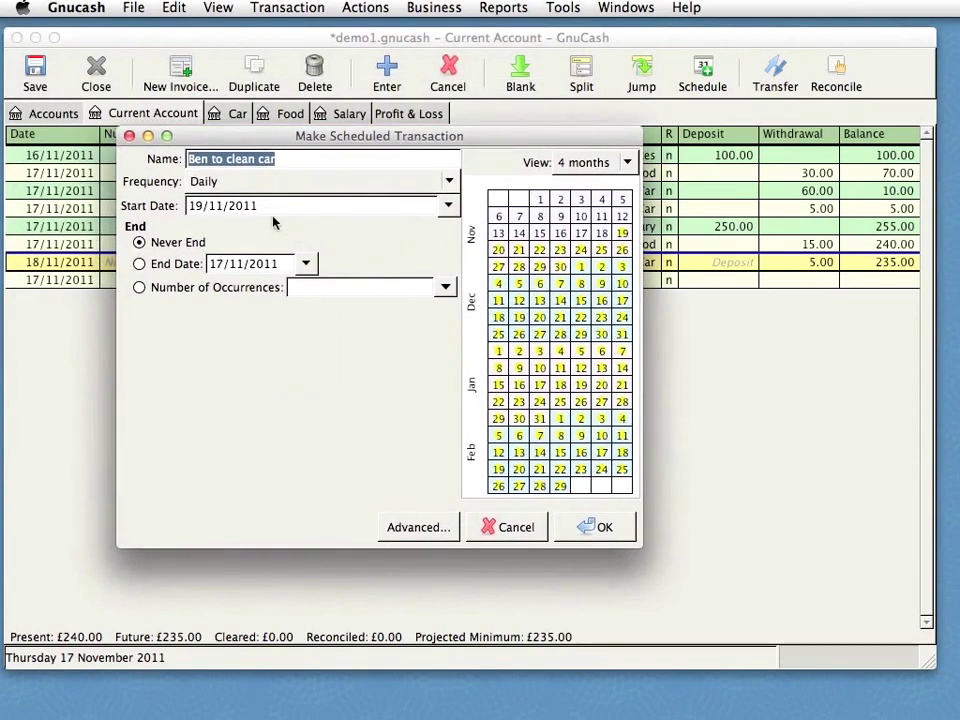
{"action": "left_click", "coordinate": [199, 181]}
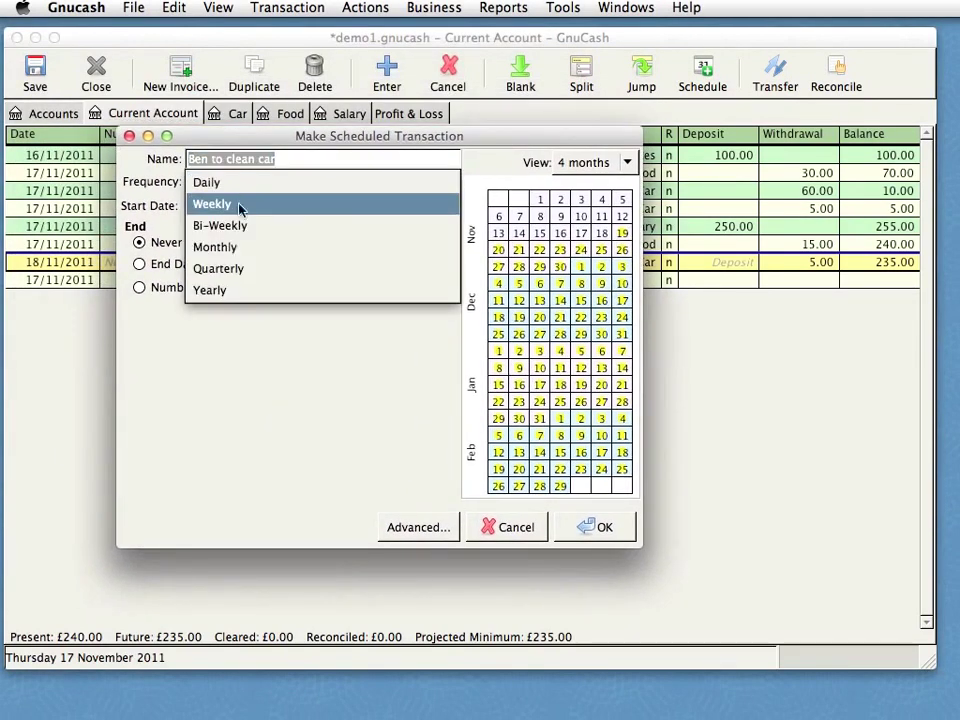
{"action": "left_click", "coordinate": [238, 248]}
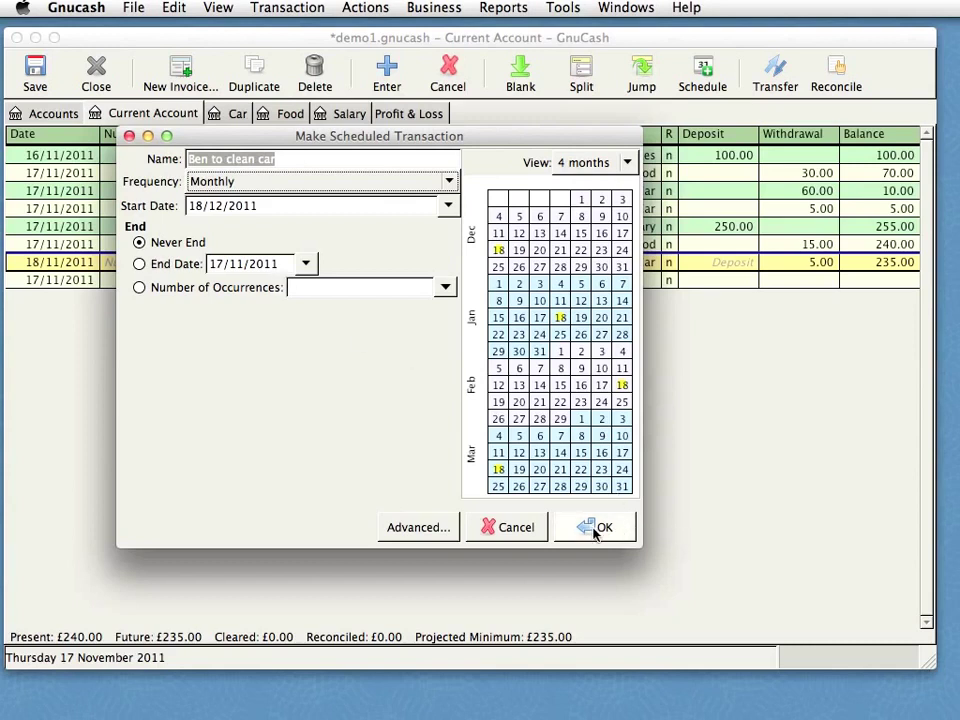
{"action": "left_click", "coordinate": [516, 527]}
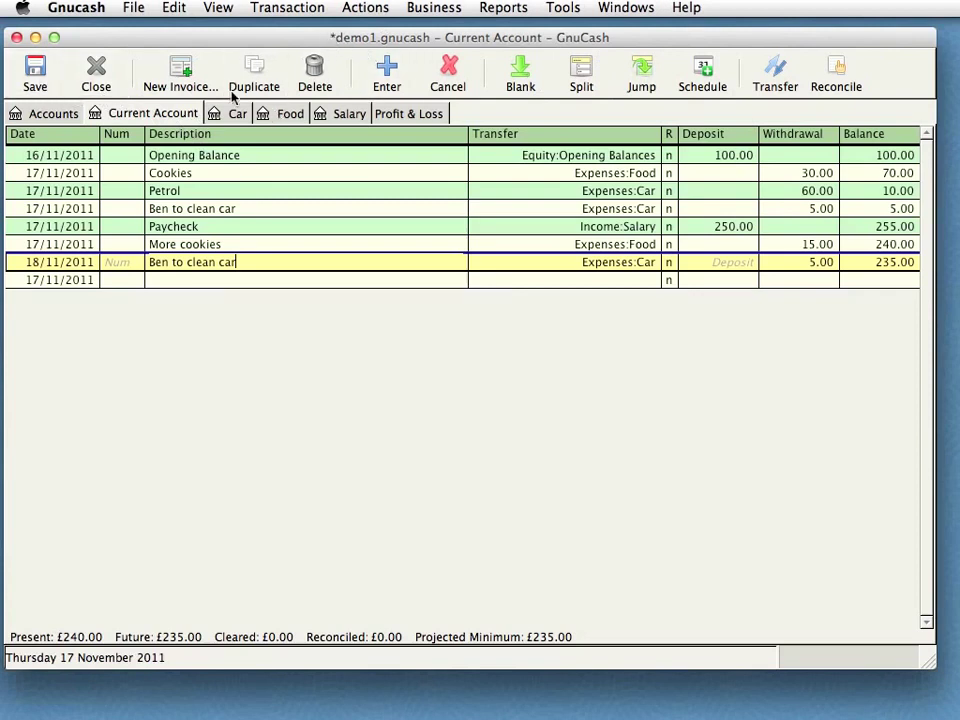
- Save the checkbook file and review the General preferences, including the auto-save options
{"action": "left_click", "coordinate": [36, 78]}
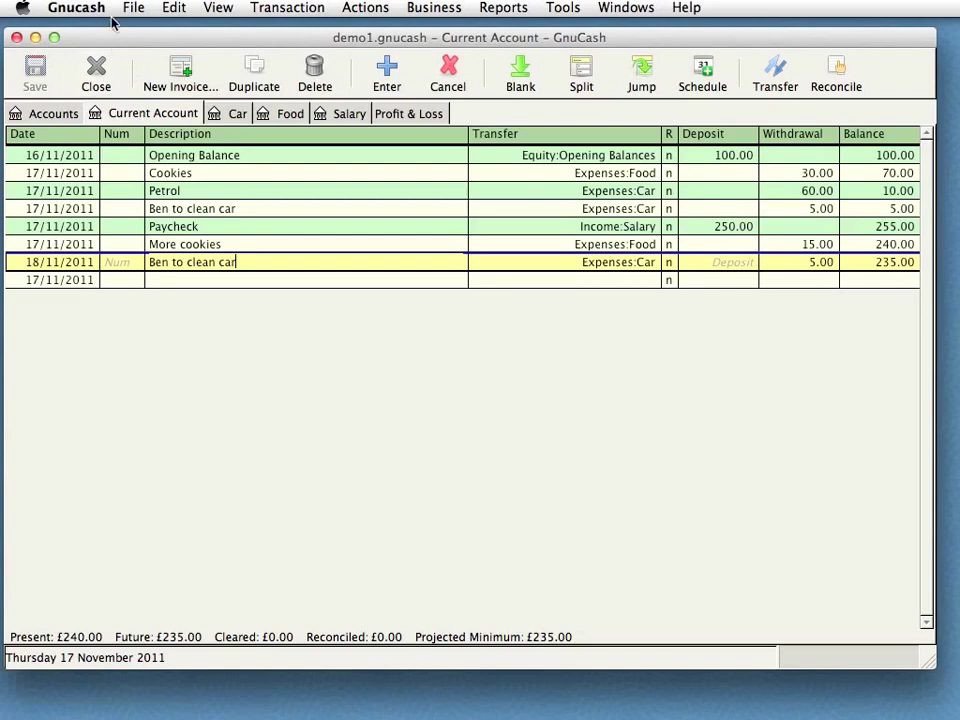
{"action": "left_click", "coordinate": [80, 9]}
{"action": "left_click", "coordinate": [97, 66]}
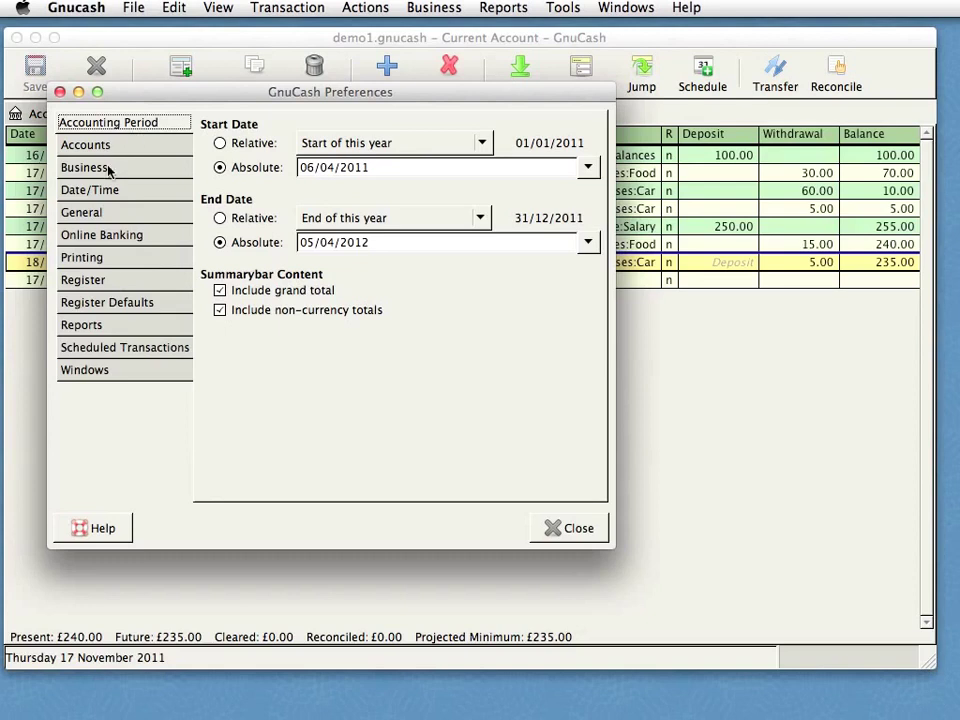
{"action": "left_click", "coordinate": [105, 212]}
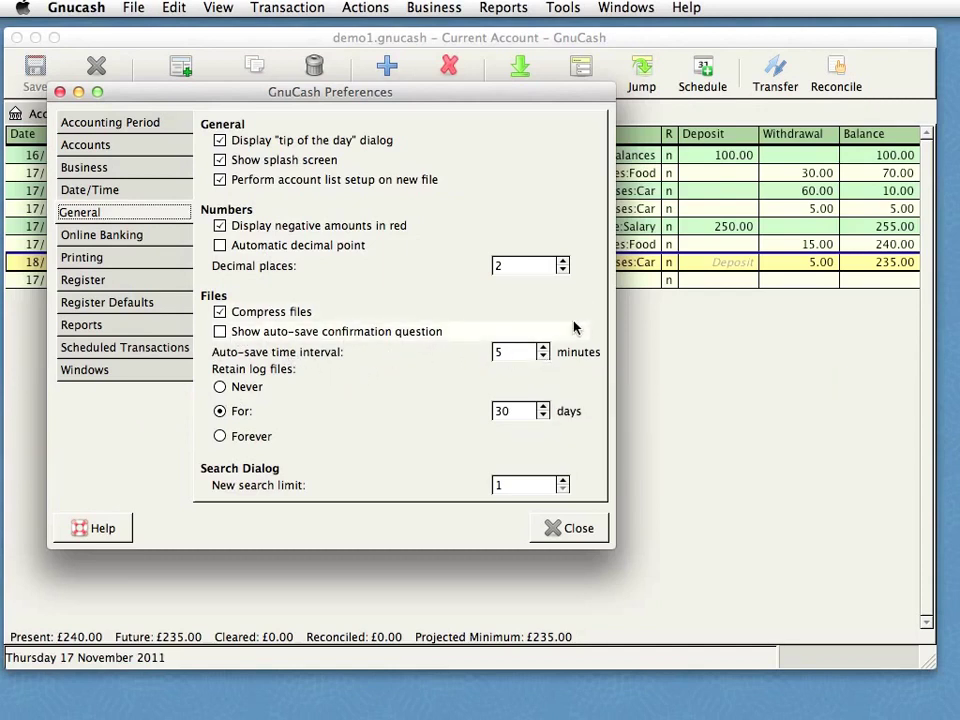
{"action": "left_click", "coordinate": [585, 530]}
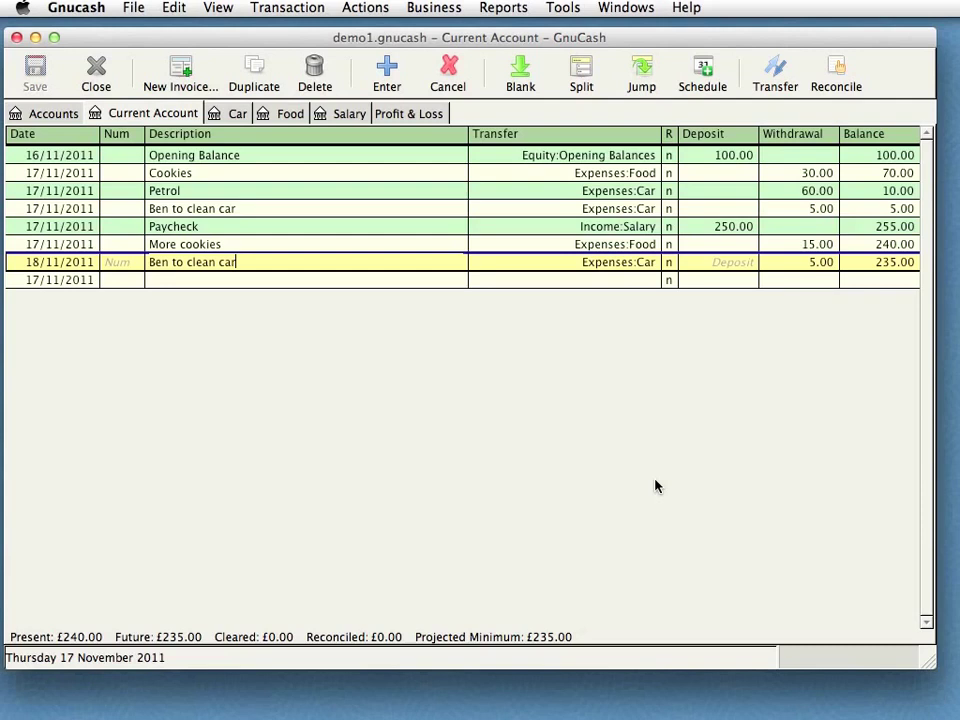
{"action": "left_click", "coordinate": [430, 9]}
{"action": "mouse_move", "coordinate": [443, 37]}
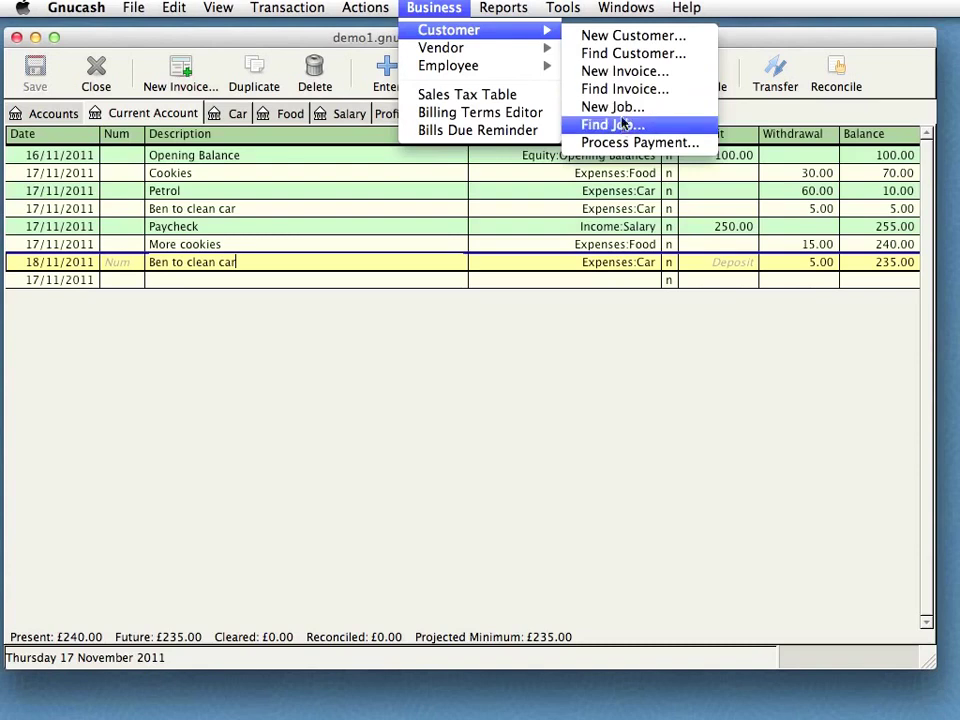
{"action": "mouse_move", "coordinate": [512, 50]}
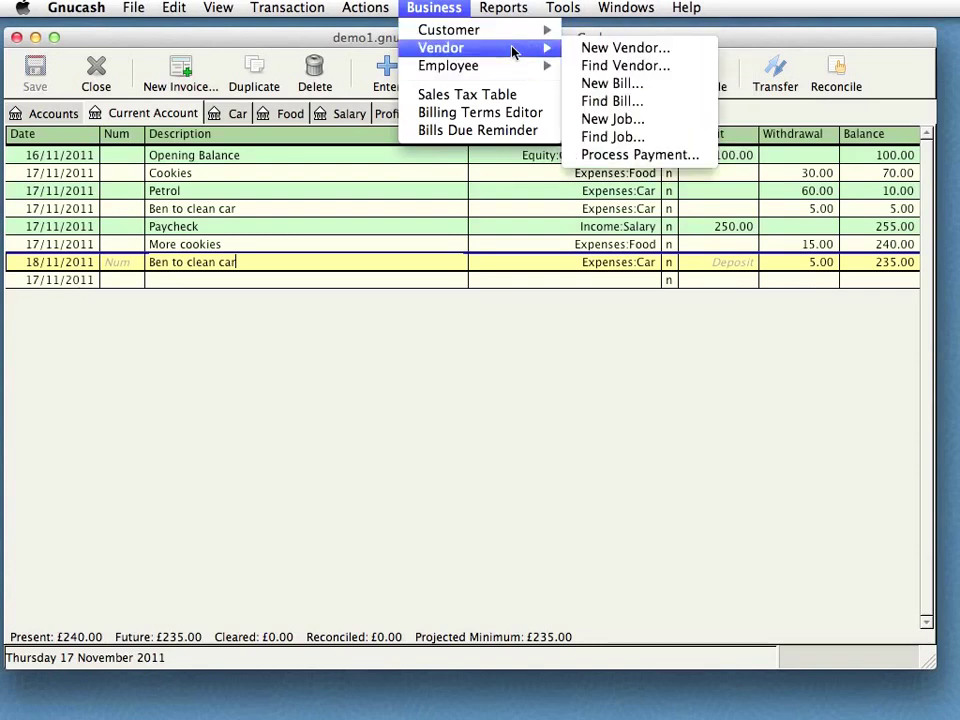
{"action": "mouse_move", "coordinate": [507, 18]}
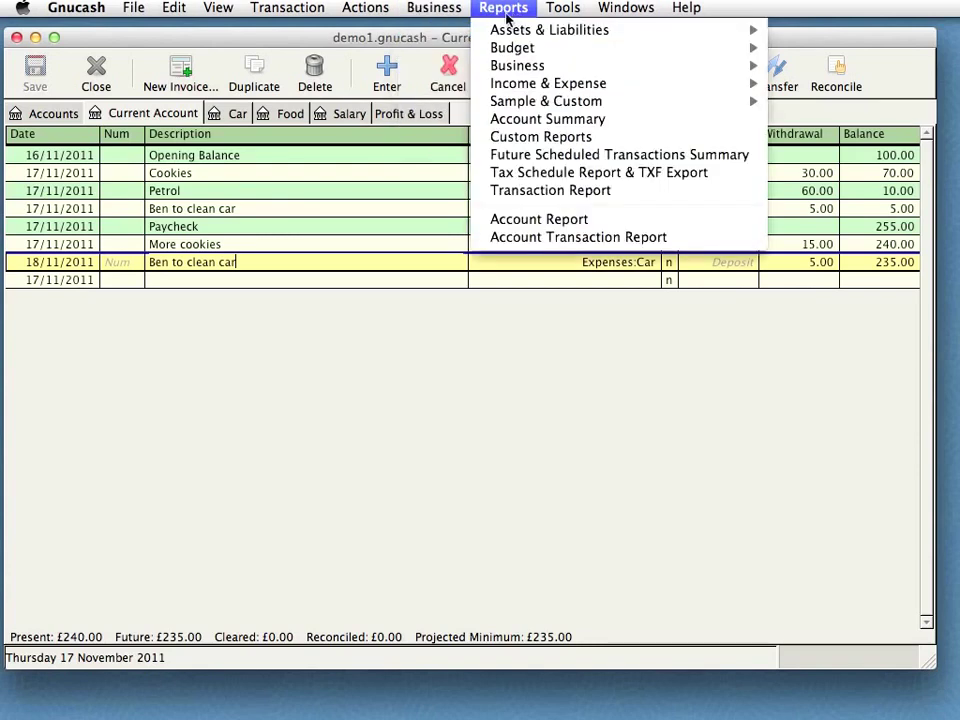
- Open the General Ledger, look through all its transactions and splits, and return to the account list
{"action": "mouse_move", "coordinate": [565, 12]}
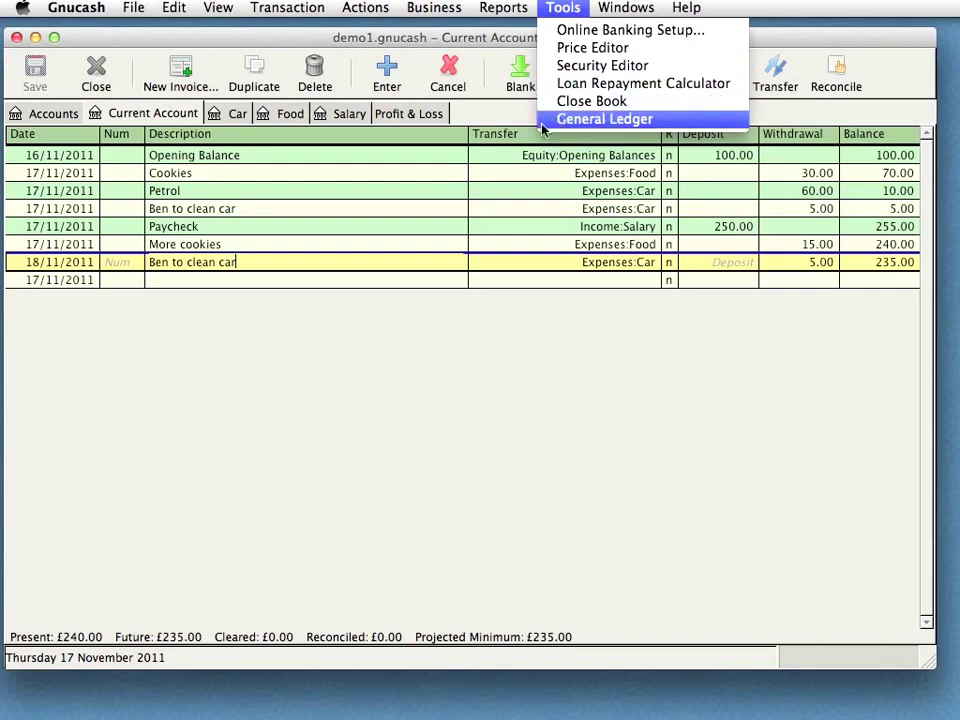
{"action": "left_click", "coordinate": [636, 124]}
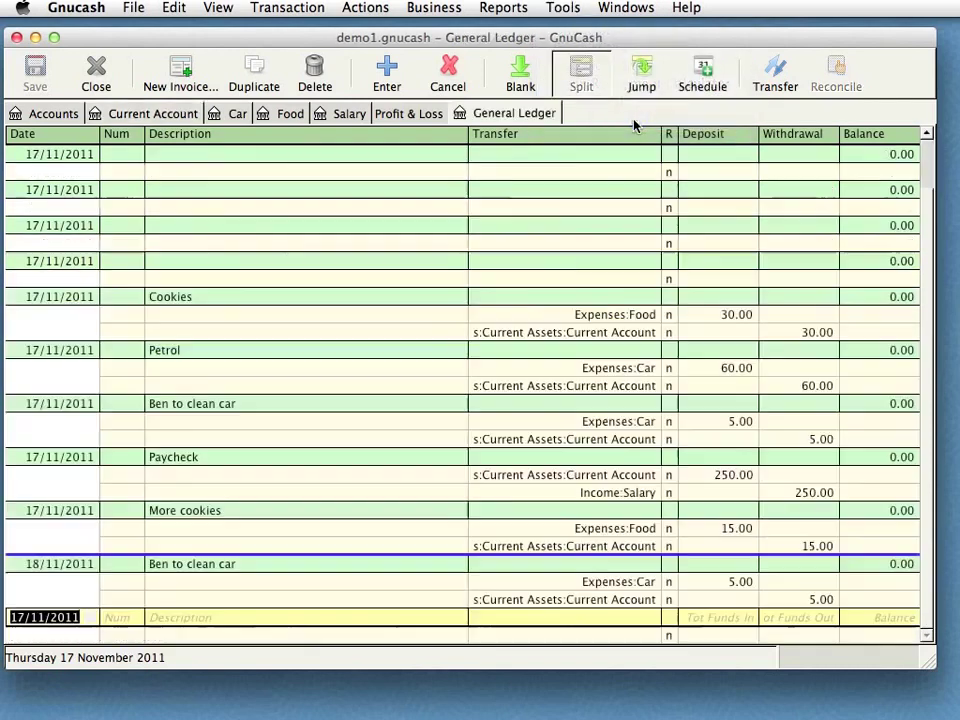
{"action": "scroll", "coordinate": [537, 289], "scroll_direction": "up", "scroll_amount": 2}
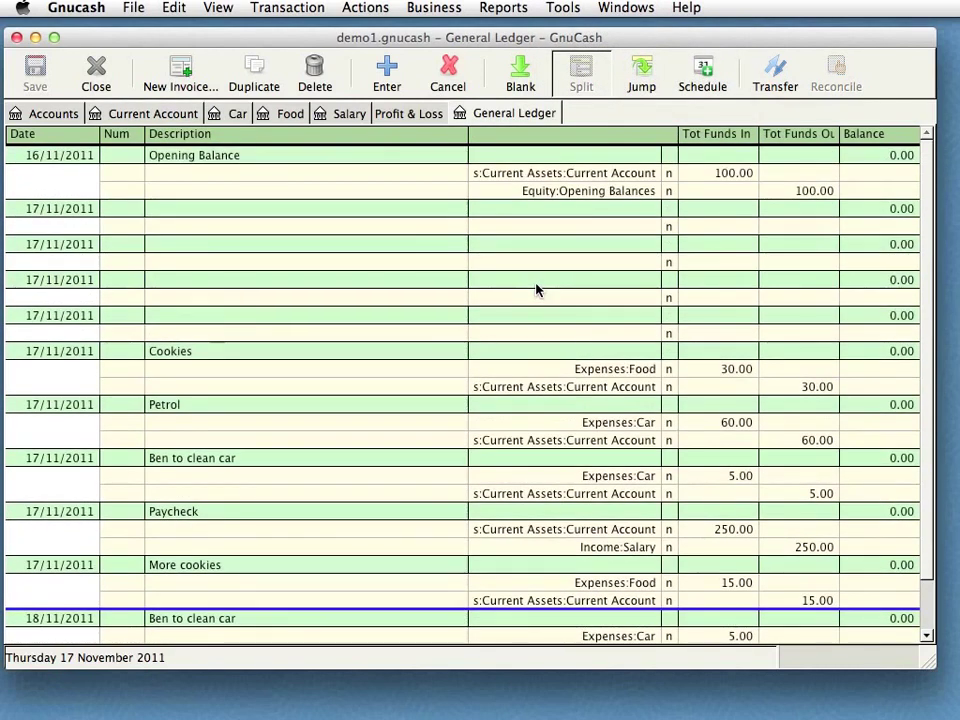
{"action": "scroll", "coordinate": [536, 289], "scroll_direction": "down", "scroll_amount": 2}
{"action": "scroll", "coordinate": [560, 282], "scroll_direction": "up", "scroll_amount": 2}
{"action": "scroll", "coordinate": [602, 252], "scroll_direction": "down", "scroll_amount": 2}
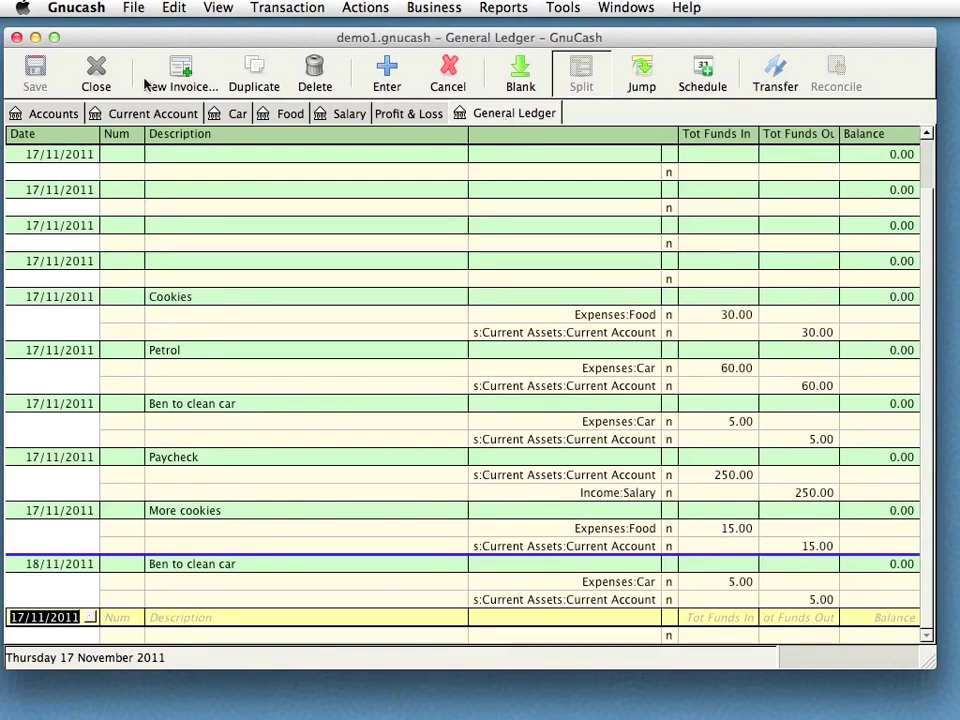
{"action": "left_click", "coordinate": [55, 116]}
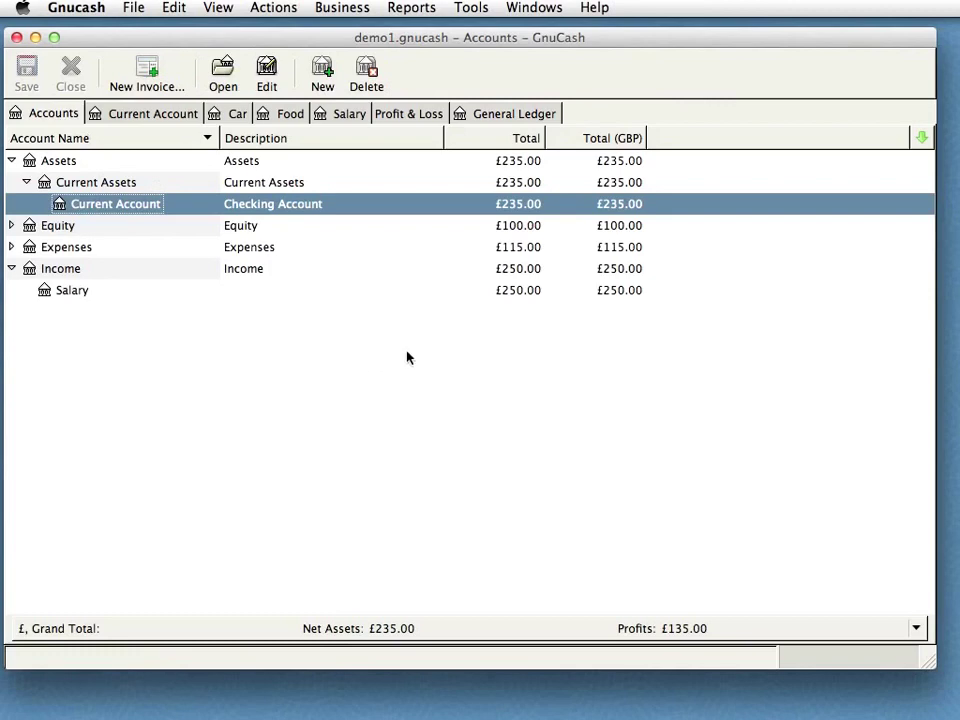